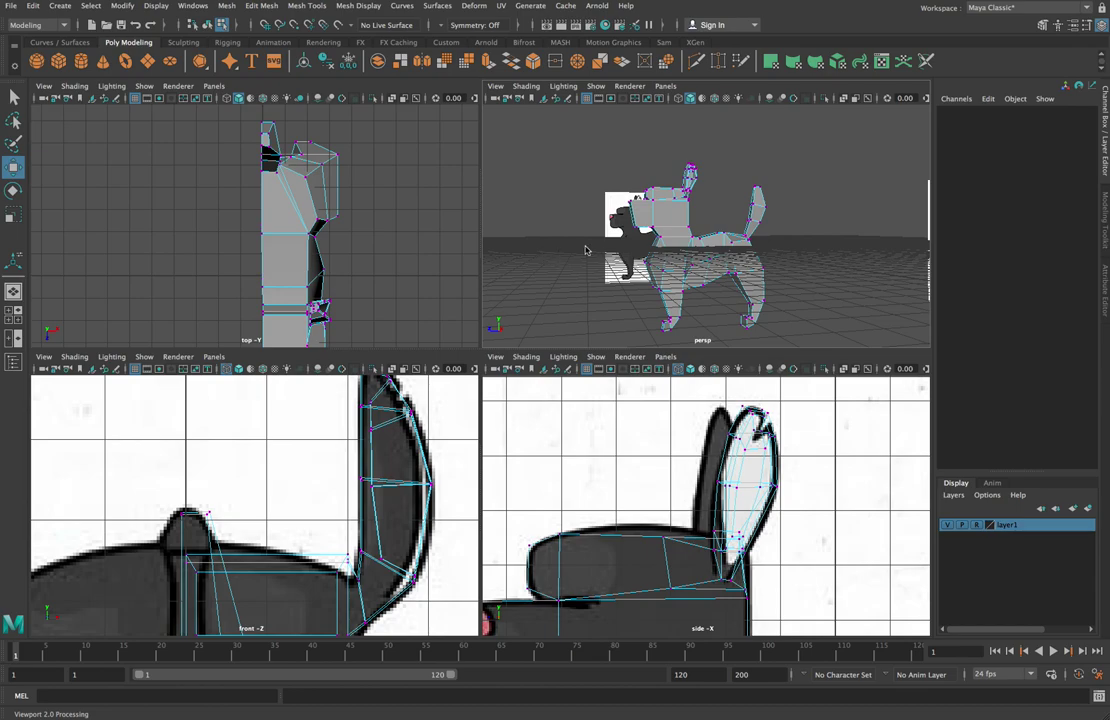
Step: Turn on smooth mesh preview for the dog mesh in object mode, and return it to vertex editing
right_drag(585, 223, 652, 212)
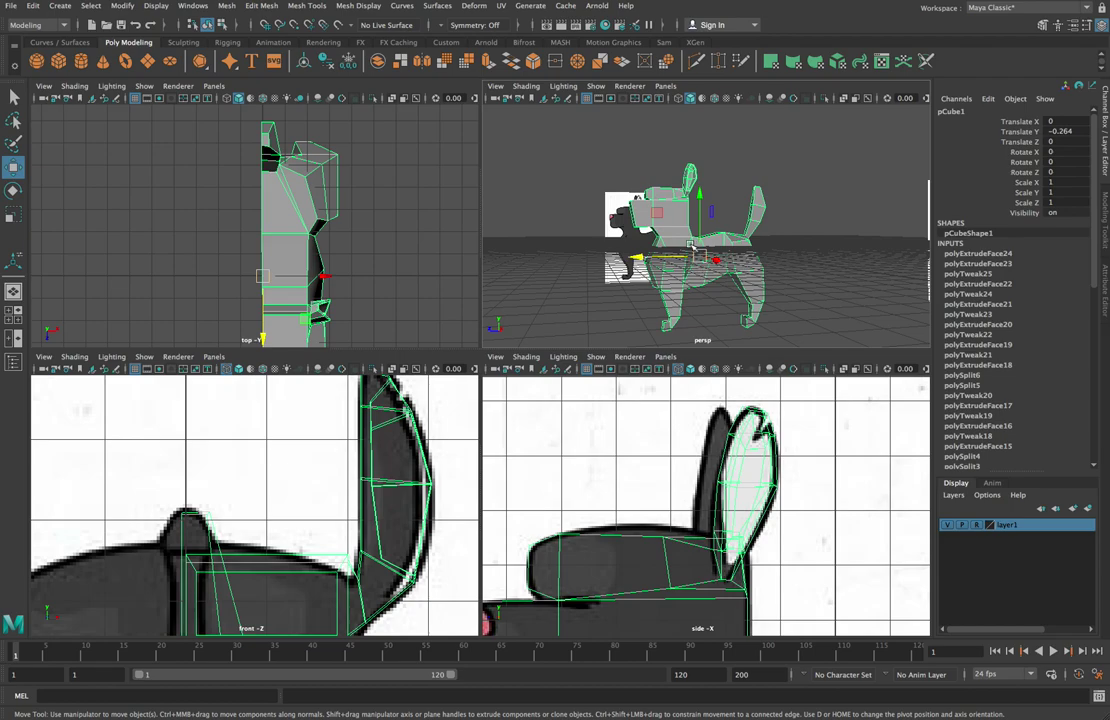
key(3)
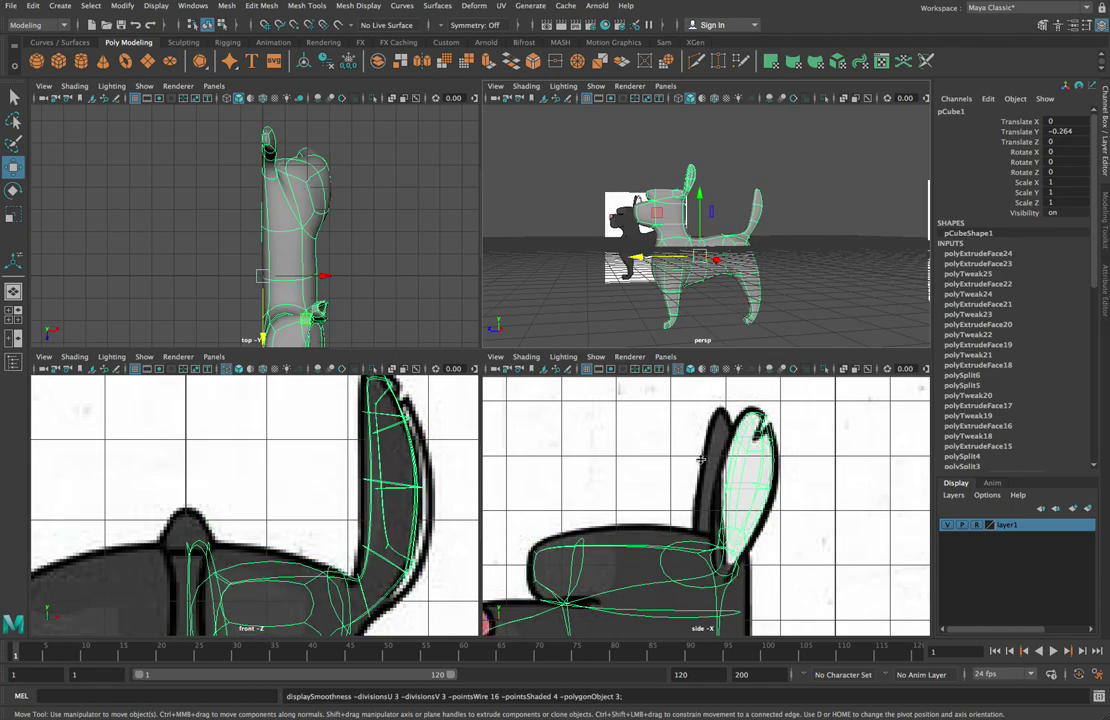
key(2)
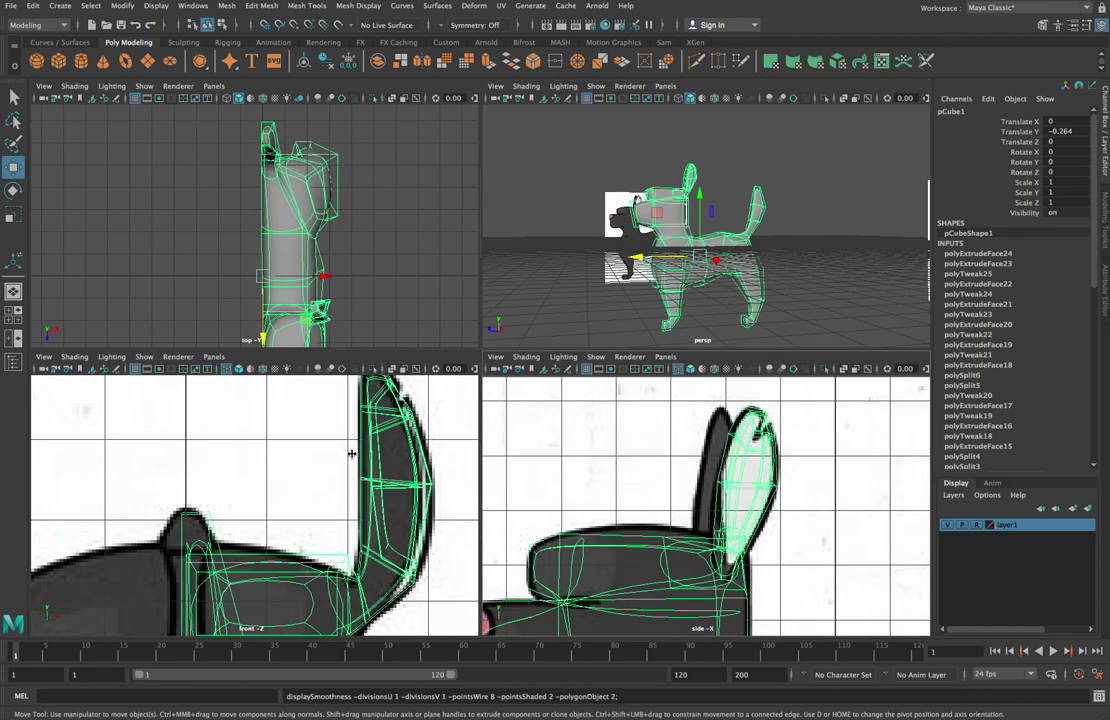
key(3)
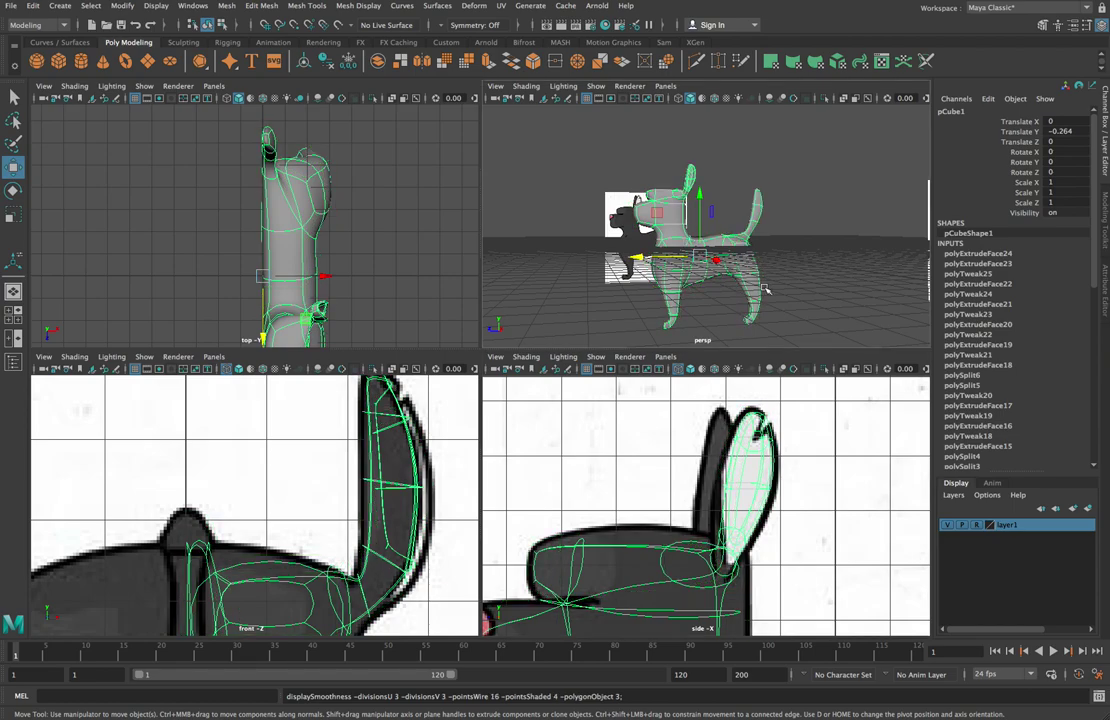
scroll(712, 258, up, 3)
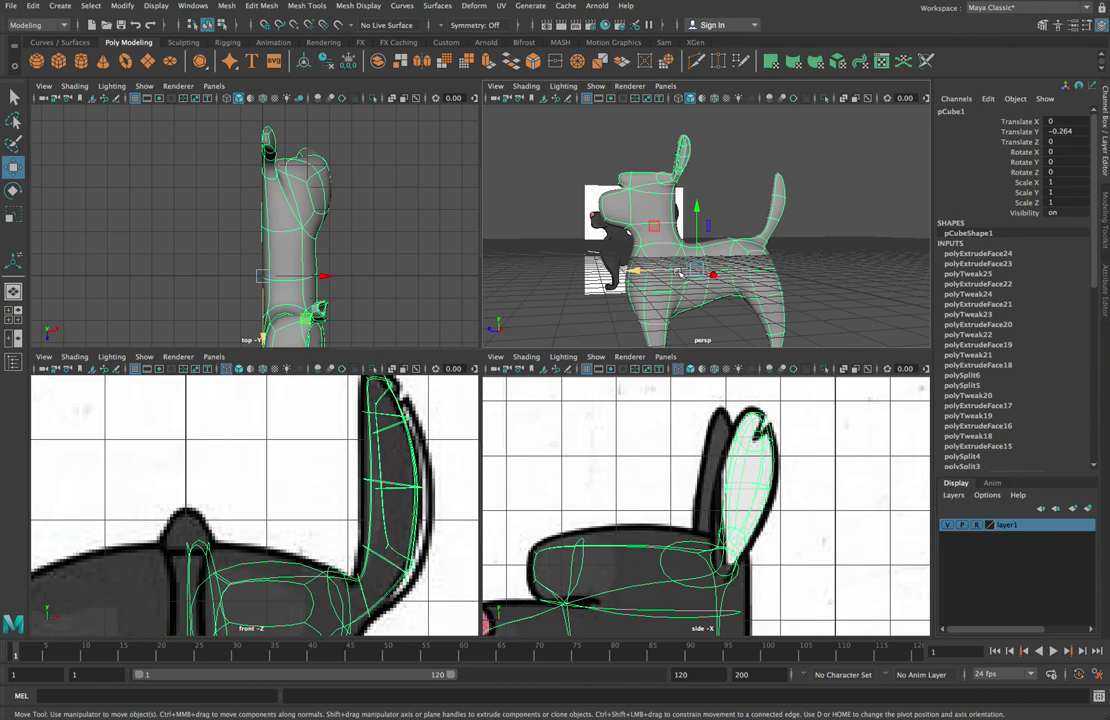
right_click(596, 254)
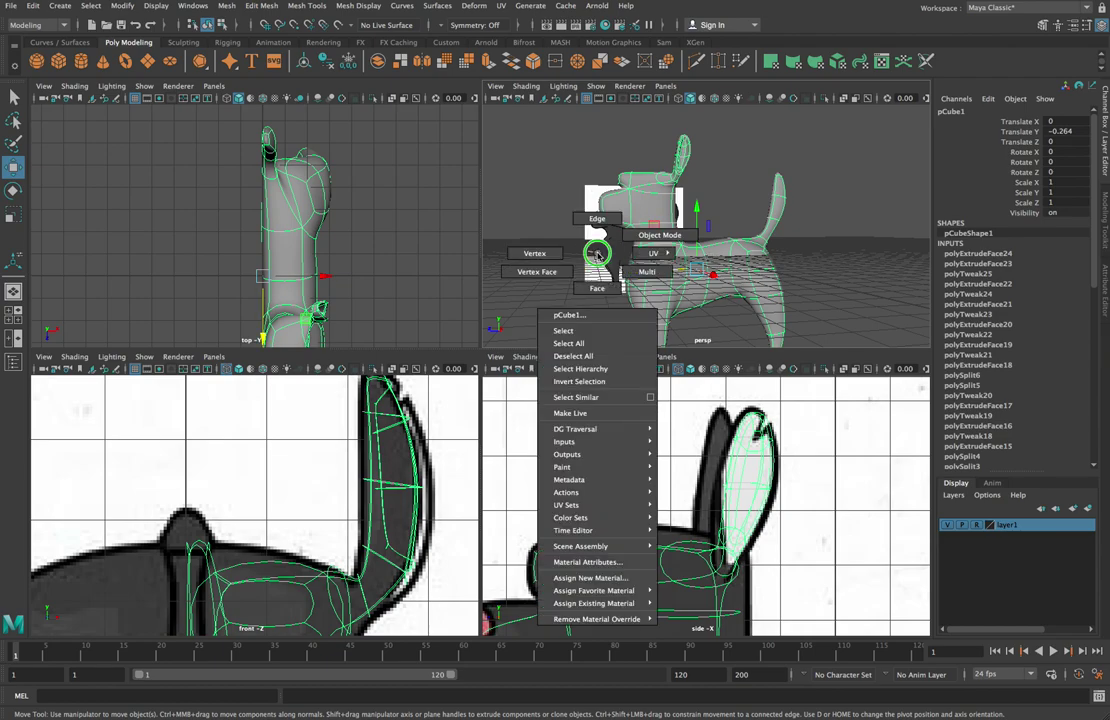
right_drag(596, 254, 538, 256)
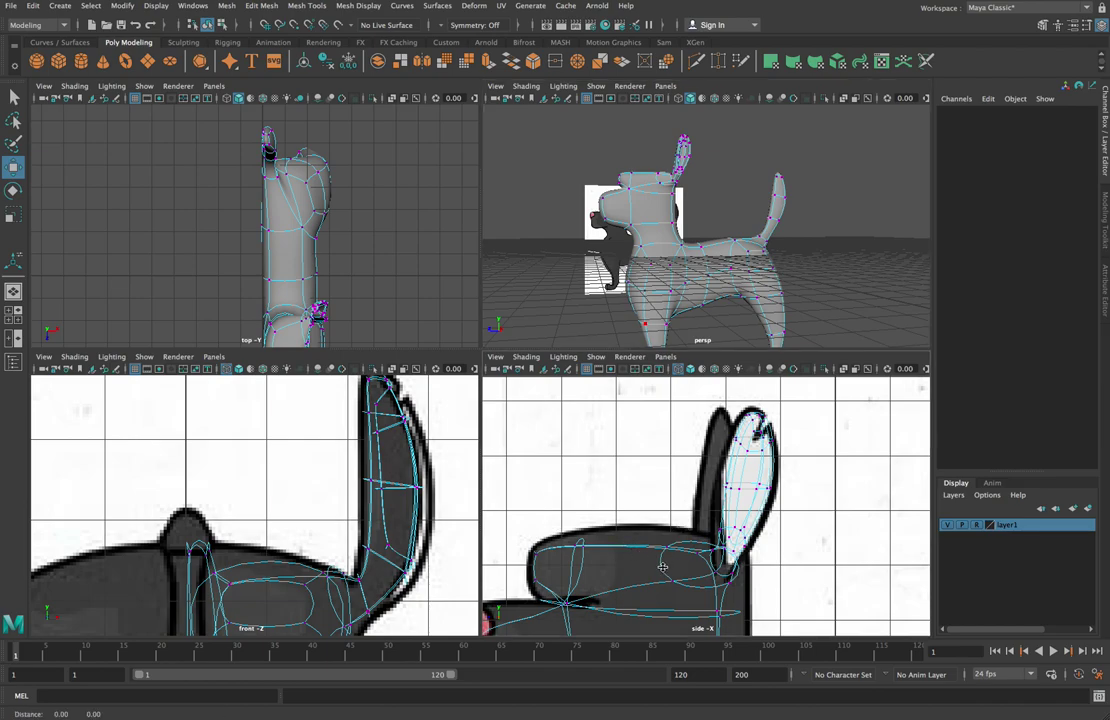
Step: Move the ear's middle outer-edge vertices outward in the front view to meet the reference outline
alt+middle_drag(662, 567, 733, 452)
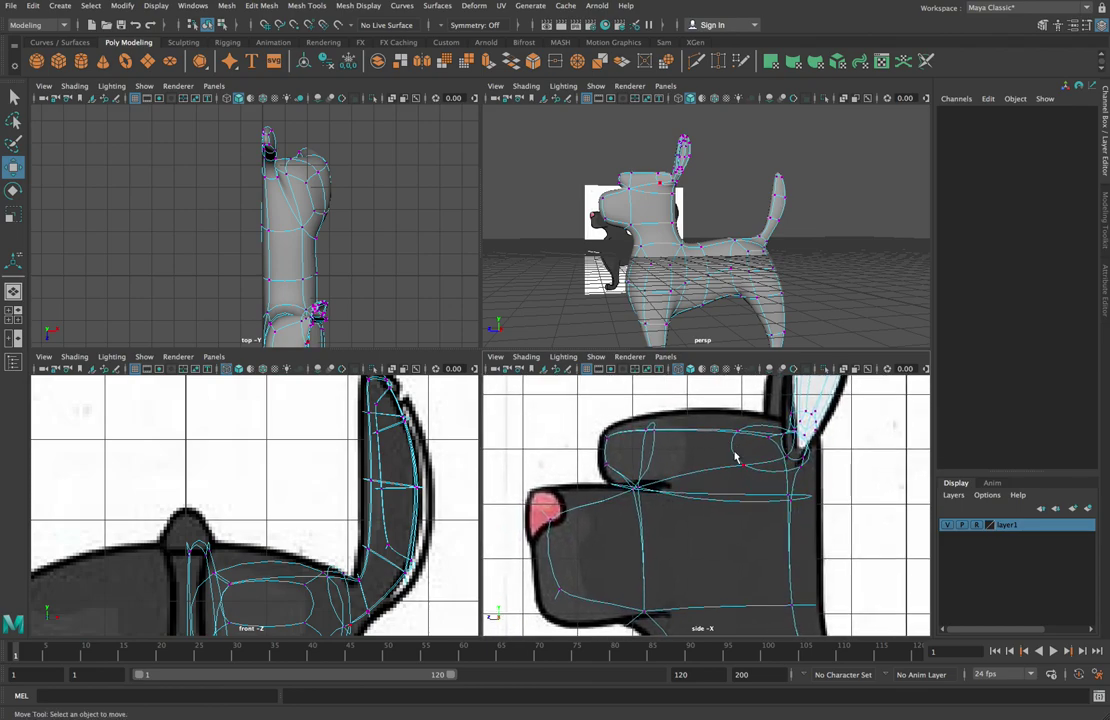
click(415, 488)
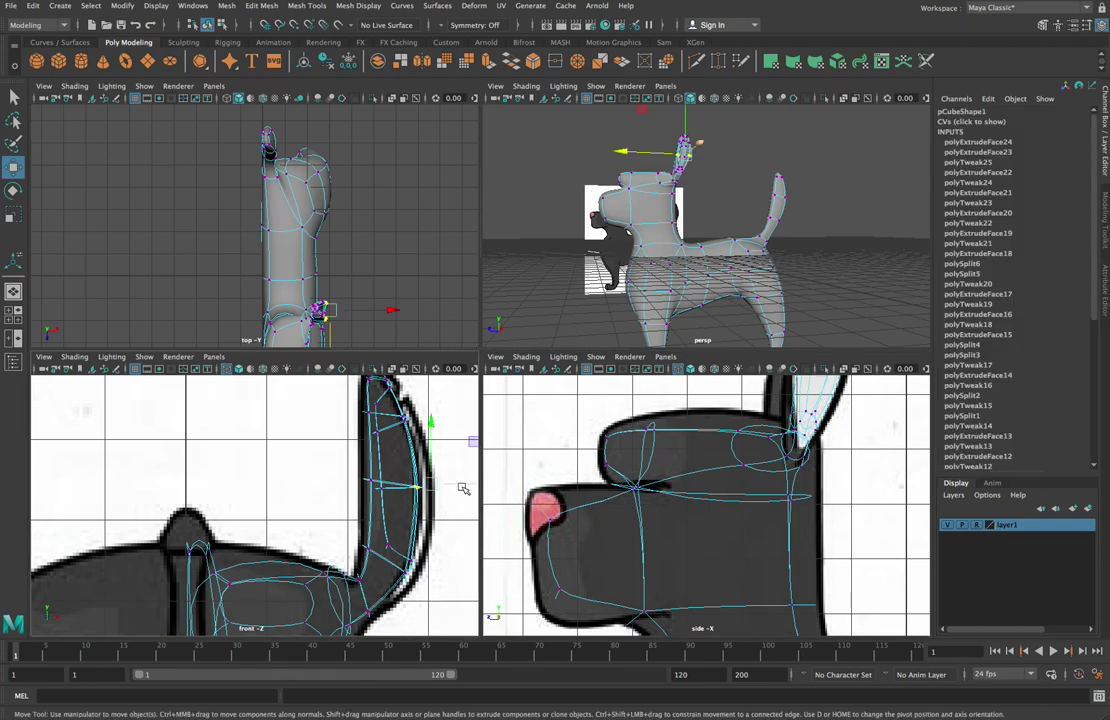
alt+middle_drag(465, 490, 384, 466)
drag(416, 470, 426, 472)
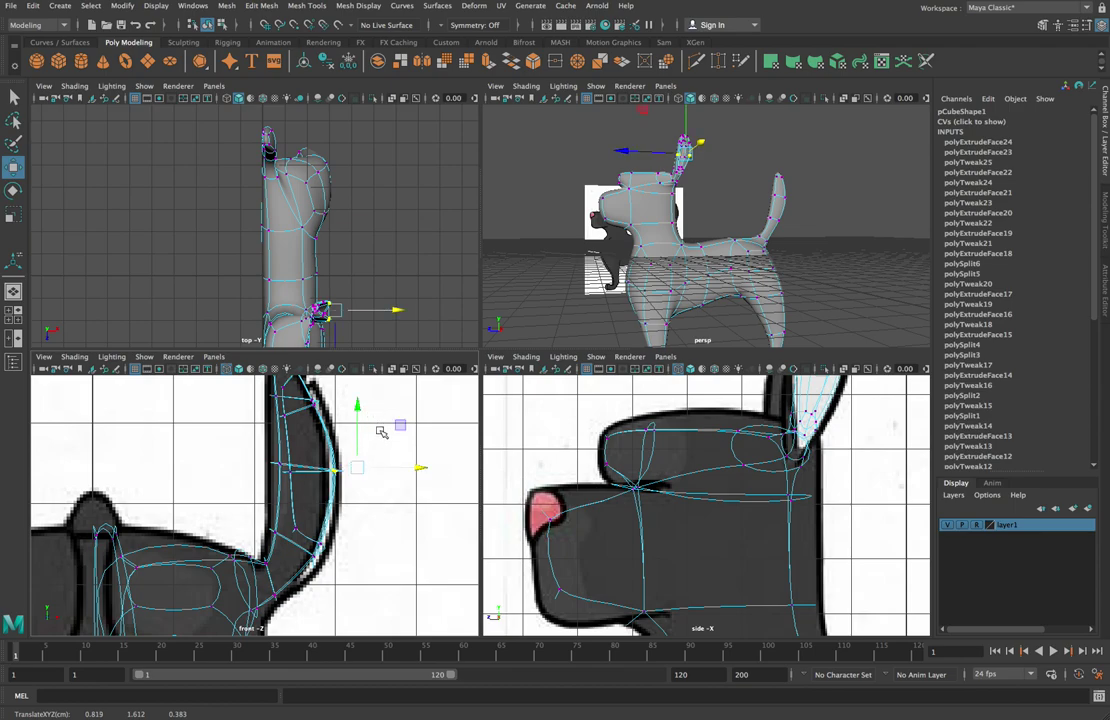
Step: Adjust the ear's lower vertices and its middle inner-edge vertex in the front view to follow the reference outline
drag(283, 523, 389, 567)
click(268, 533)
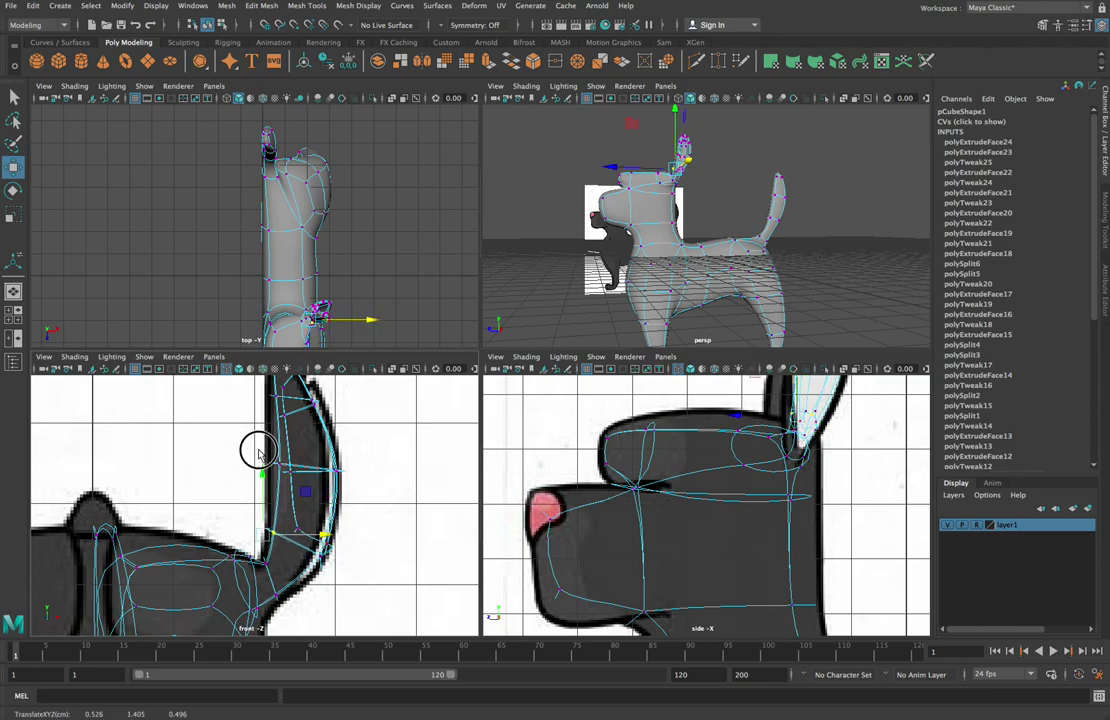
click(288, 472)
drag(329, 463, 323, 463)
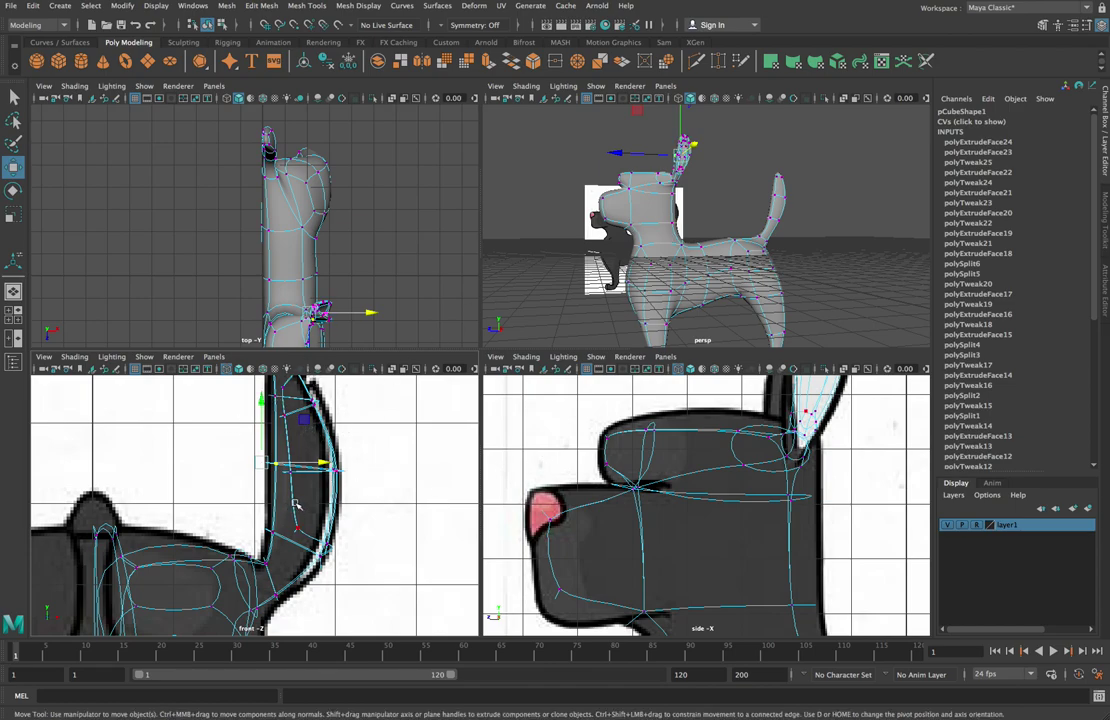
Step: Show the front view shaded and raise the ear-tip vertices to the top of the reference ear
key(4)
key(5)
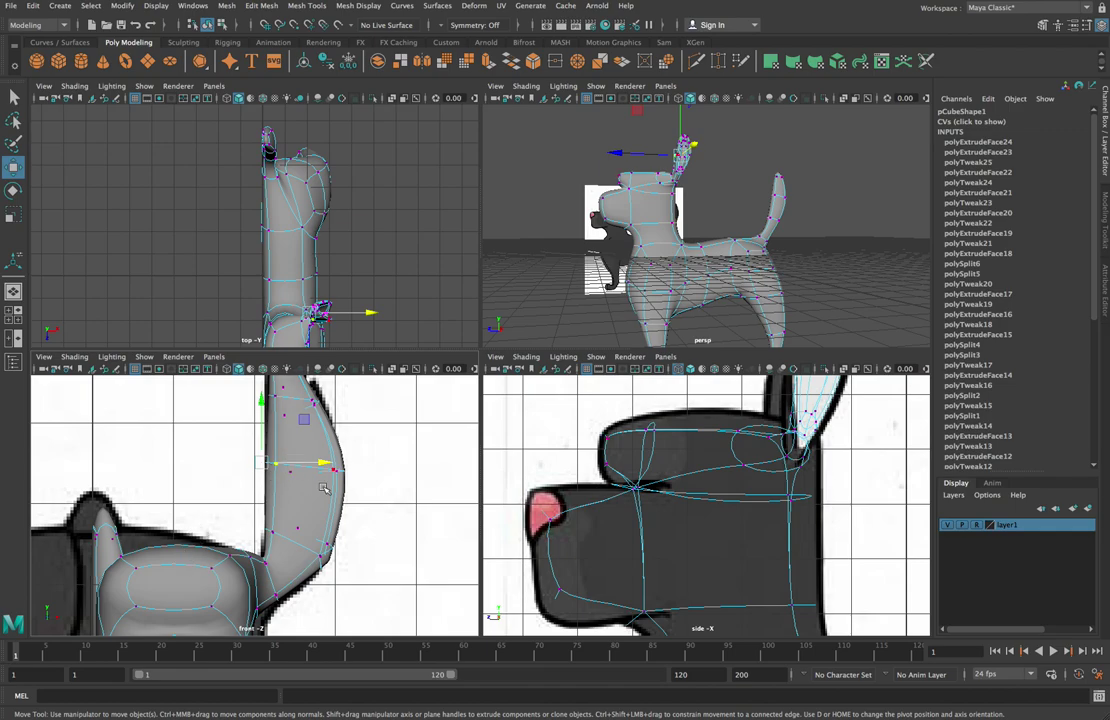
alt+middle_drag(348, 489, 354, 536)
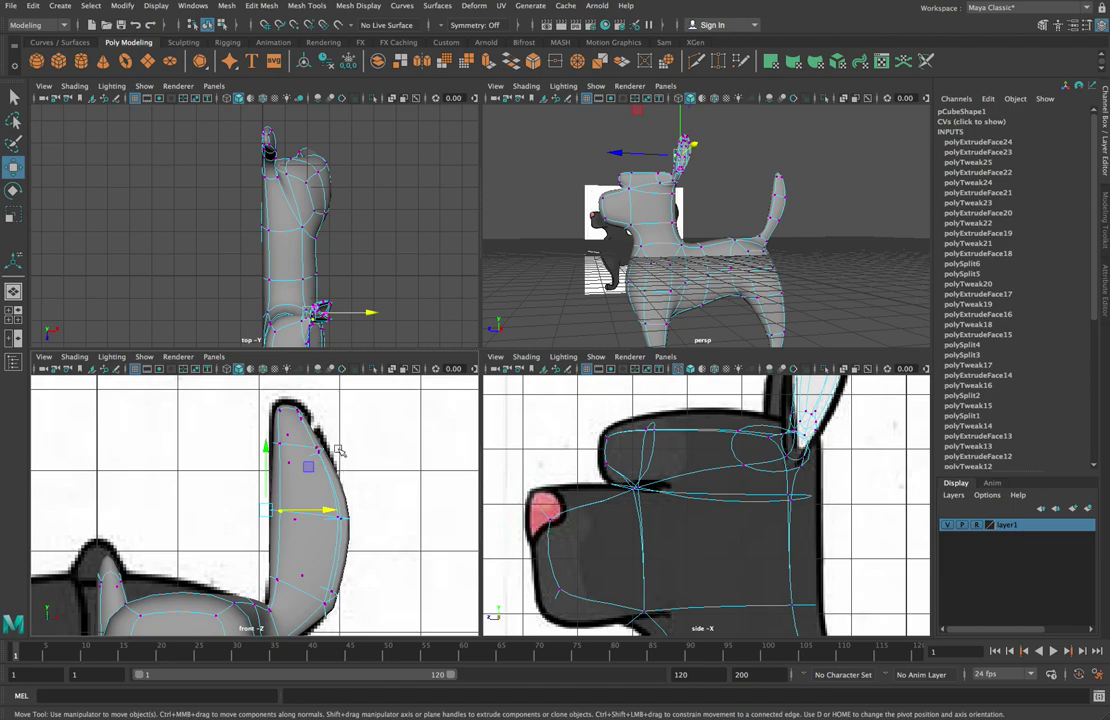
click(288, 403)
drag(289, 404, 290, 396)
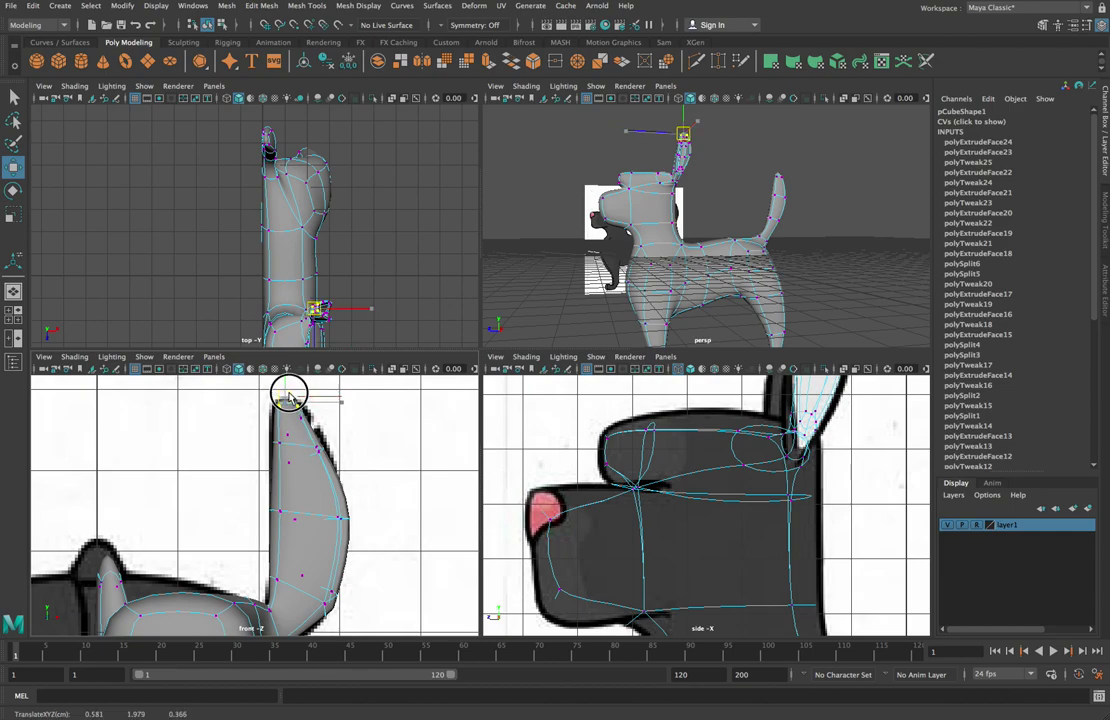
Step: Widen the upper ear in the front view by moving its outer and inner edge vertices apart to the reference outline
click(318, 448)
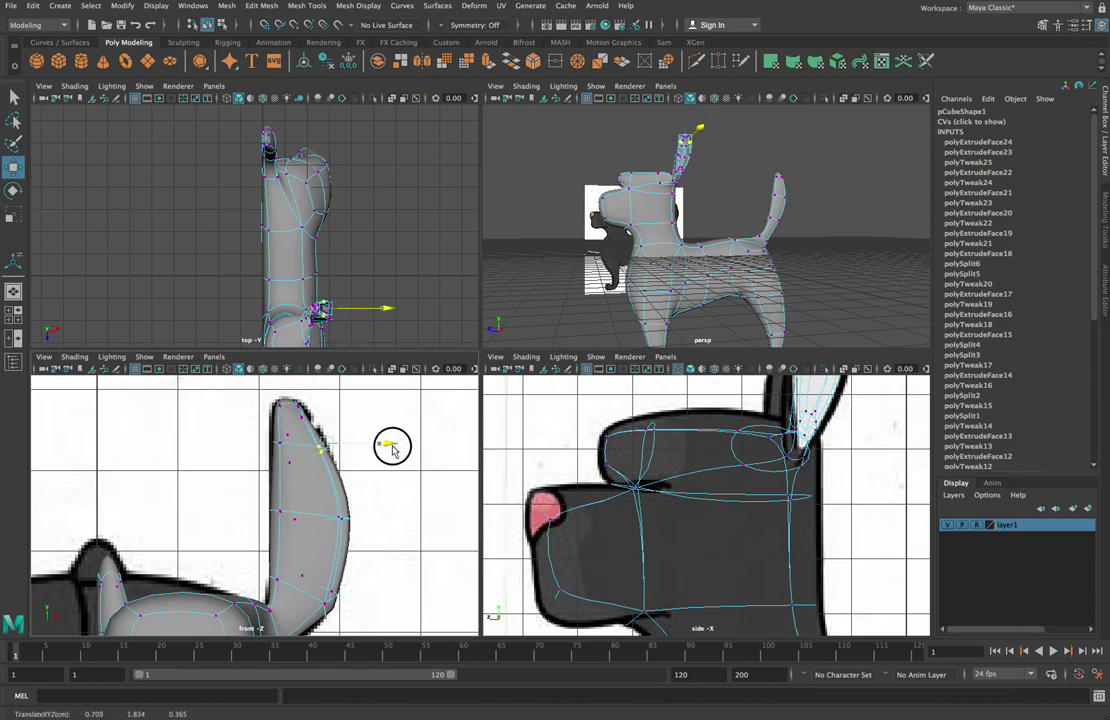
key(w)
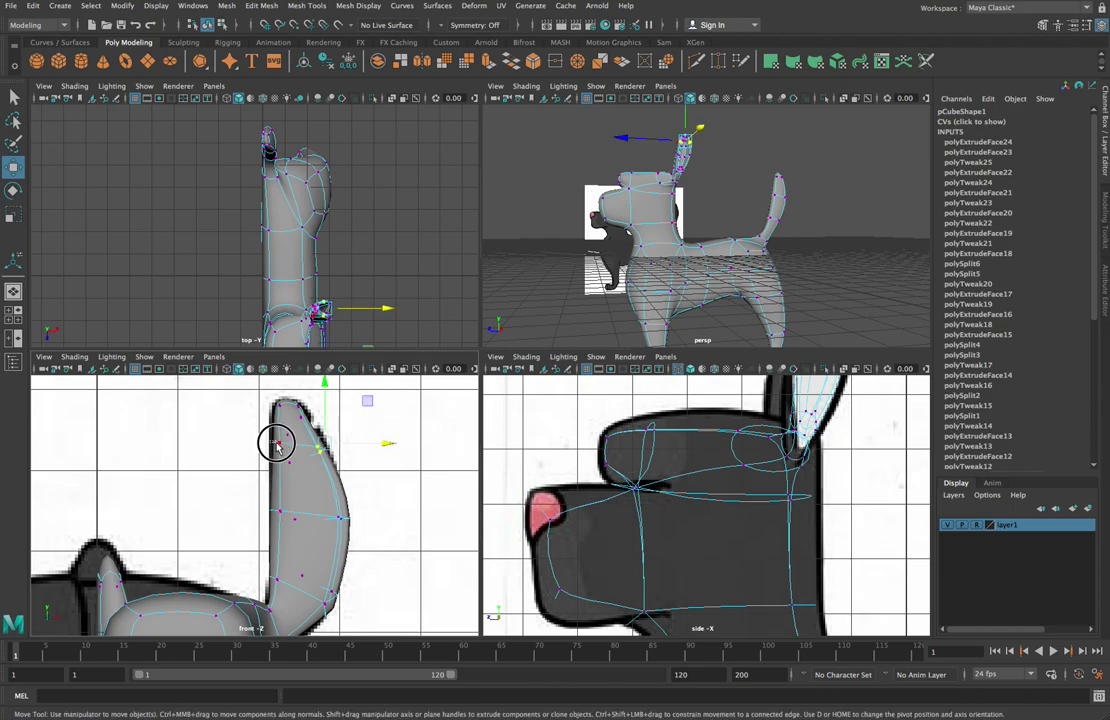
click(280, 445)
drag(343, 441, 336, 439)
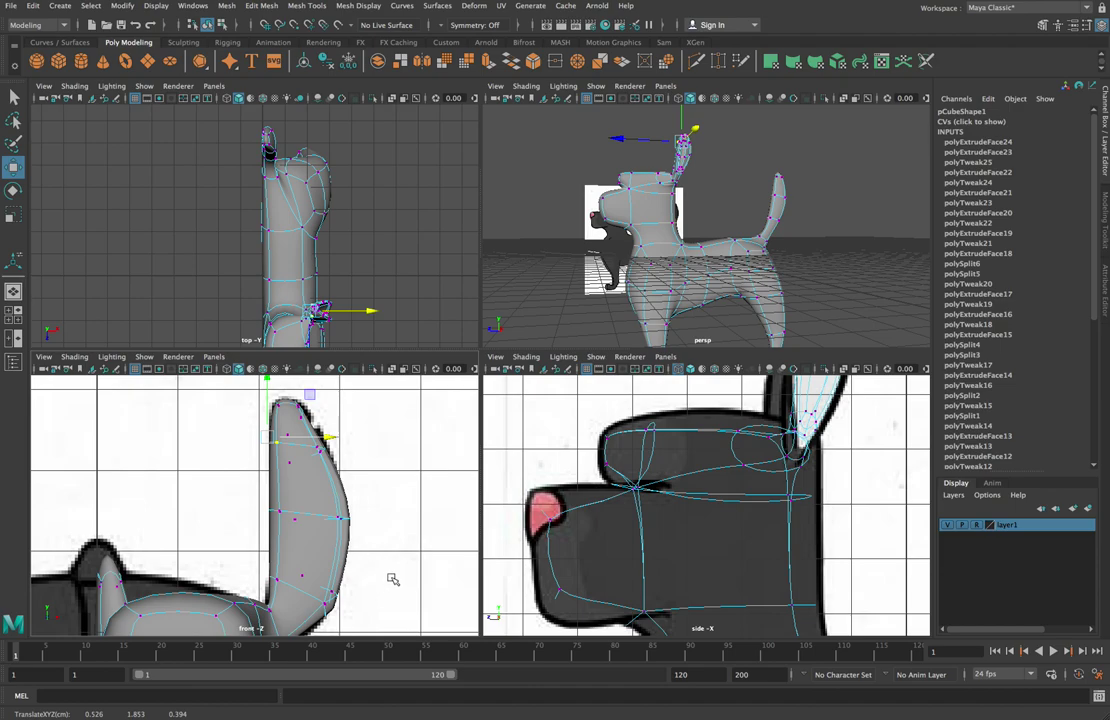
Step: Adjust the tail-tip vertices in the front view to fit the reference tail
alt+middle_drag(392, 580, 367, 523)
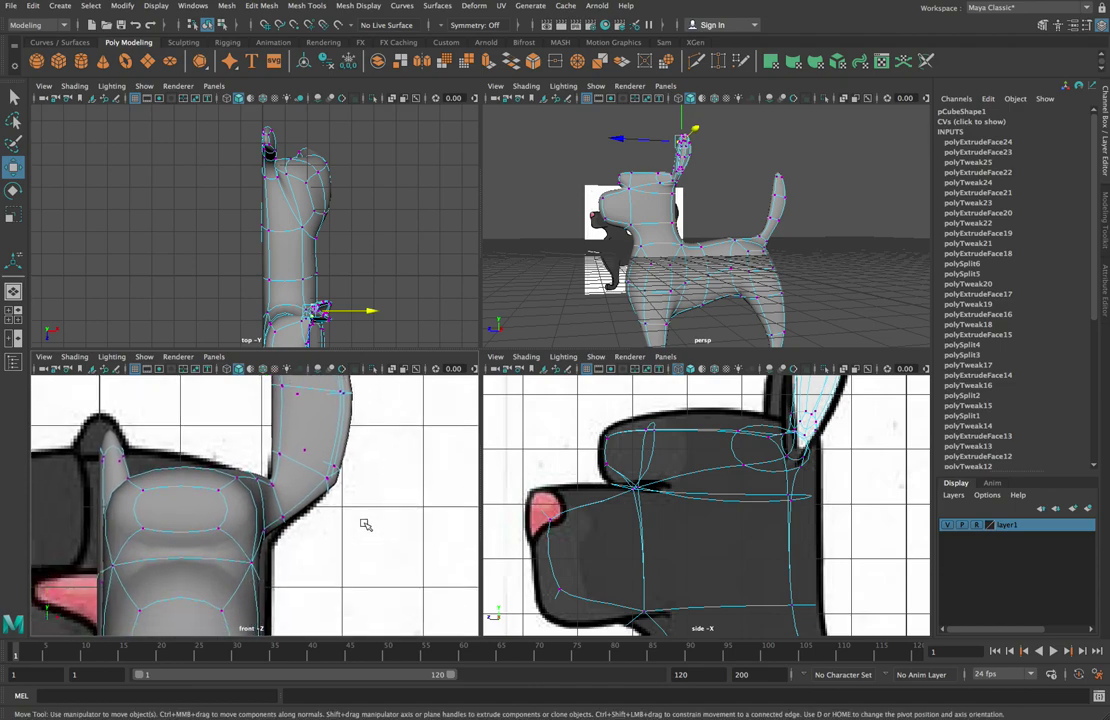
click(283, 531)
click(285, 492)
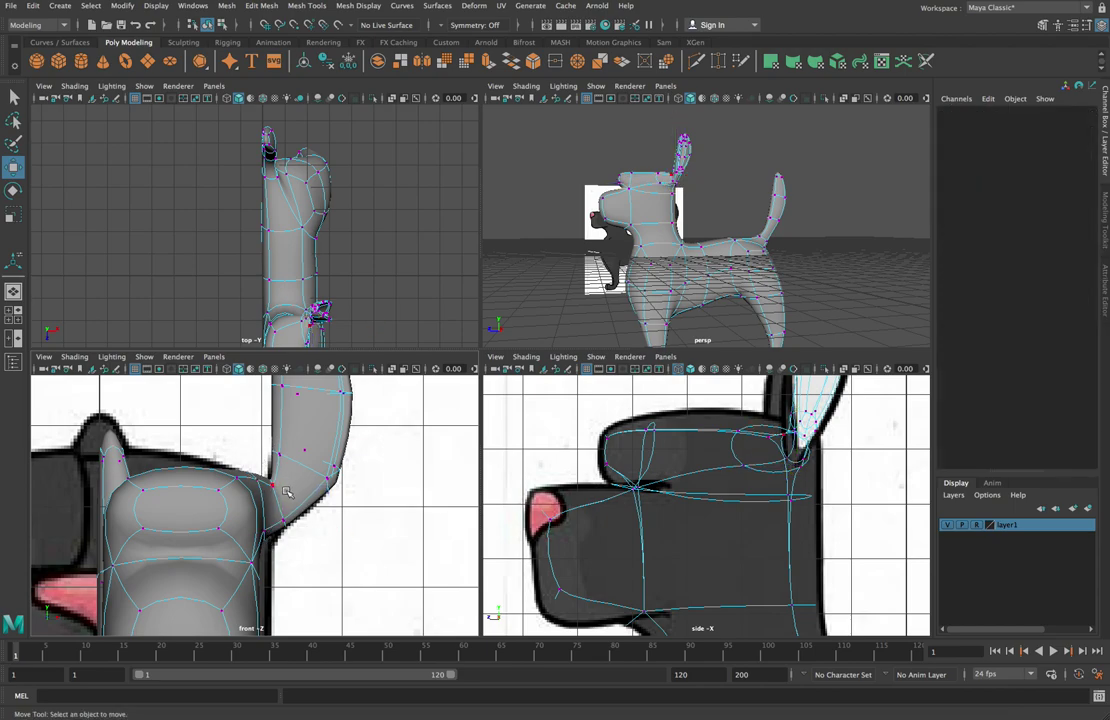
drag(94, 416, 136, 463)
drag(113, 422, 82, 357)
click(150, 457)
drag(176, 403, 185, 403)
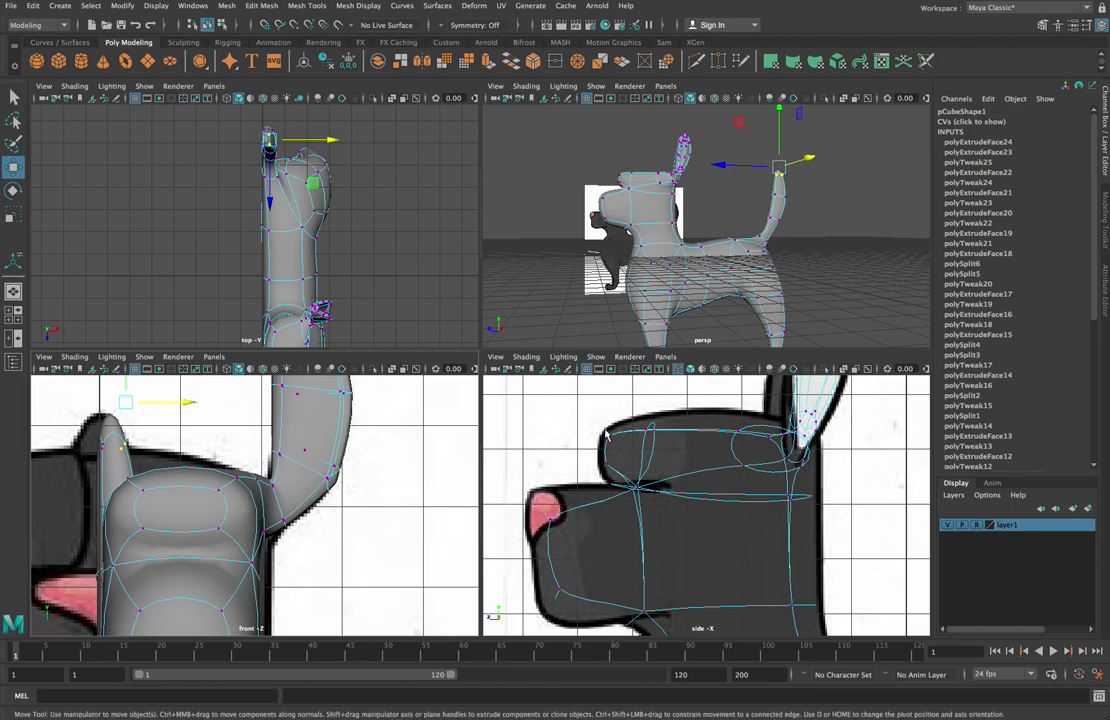
Step: Move the upper and lower front vertices of the muzzle out to the reference nose and chin in the side view
drag(534, 498, 566, 540)
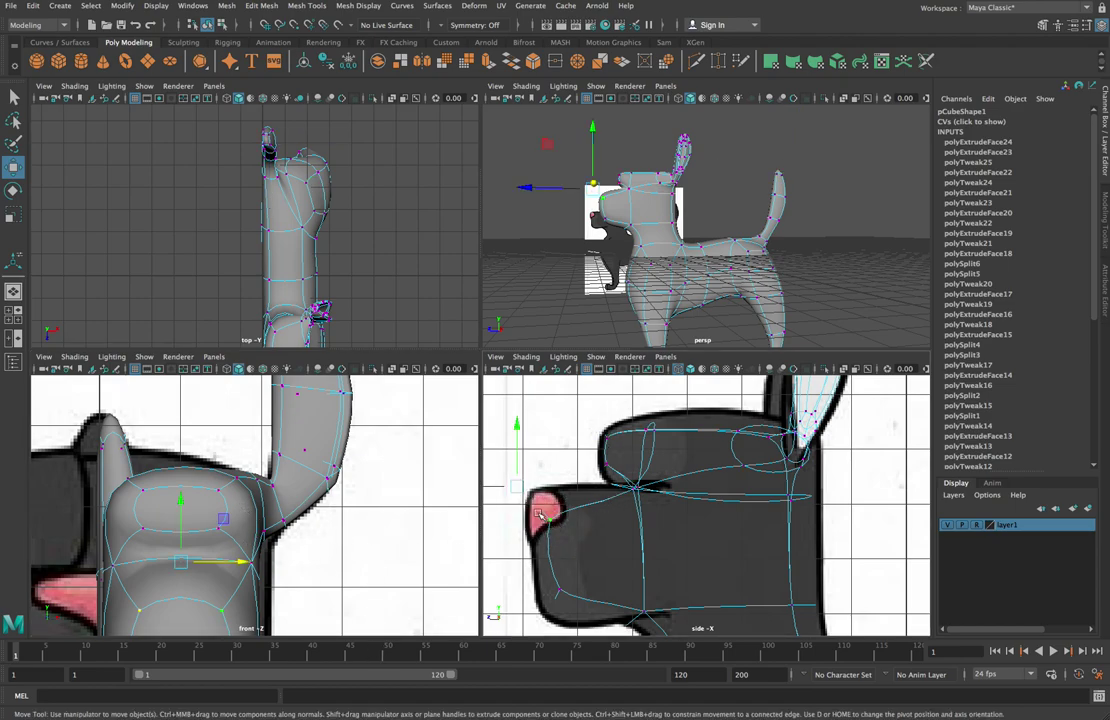
drag(522, 490, 507, 470)
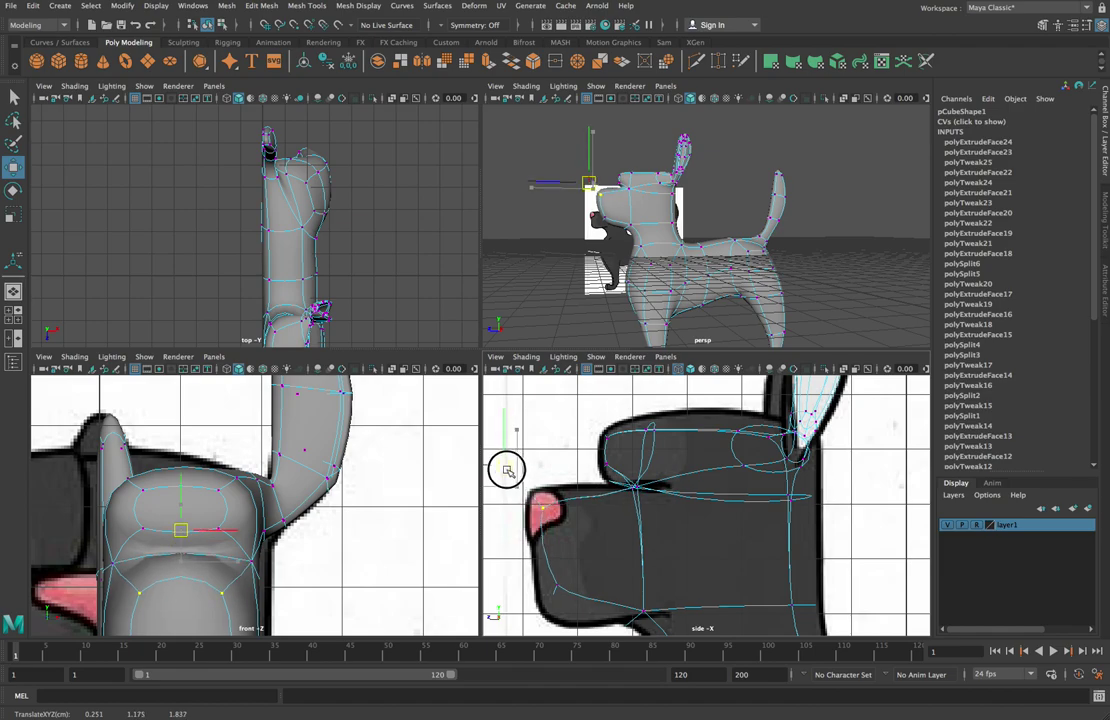
click(575, 594)
drag(551, 621, 553, 659)
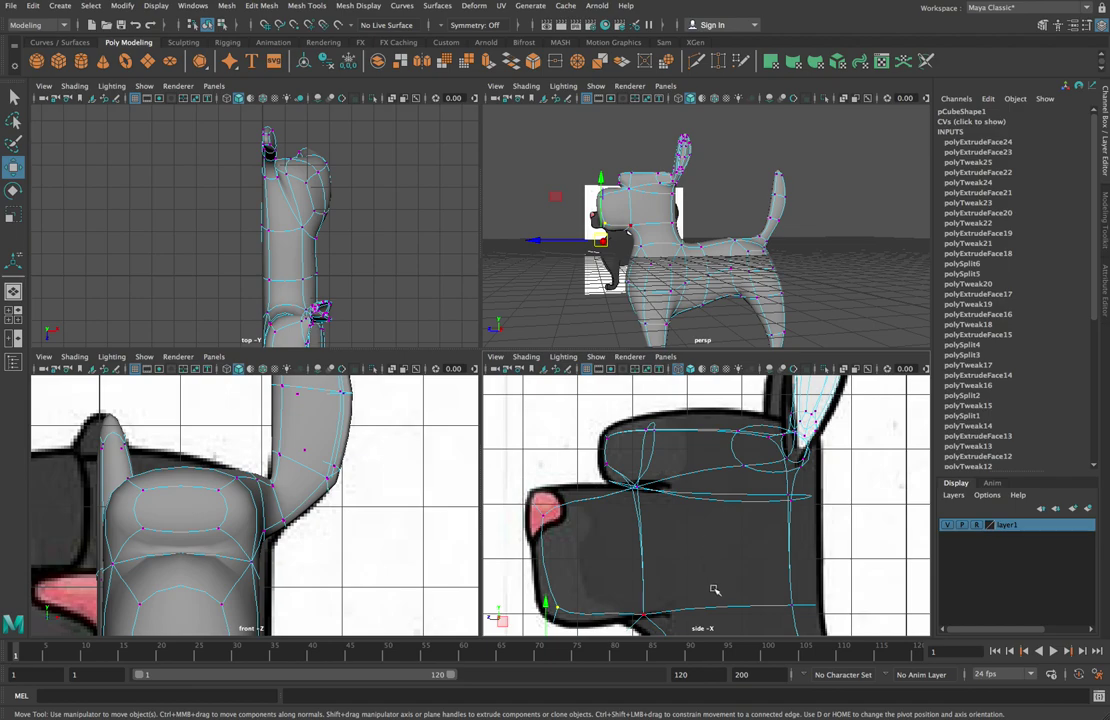
Step: Pull the front chest vertices forward in the side view and slightly adjust the vertices at the base of the neck
scroll(714, 590, down, 5)
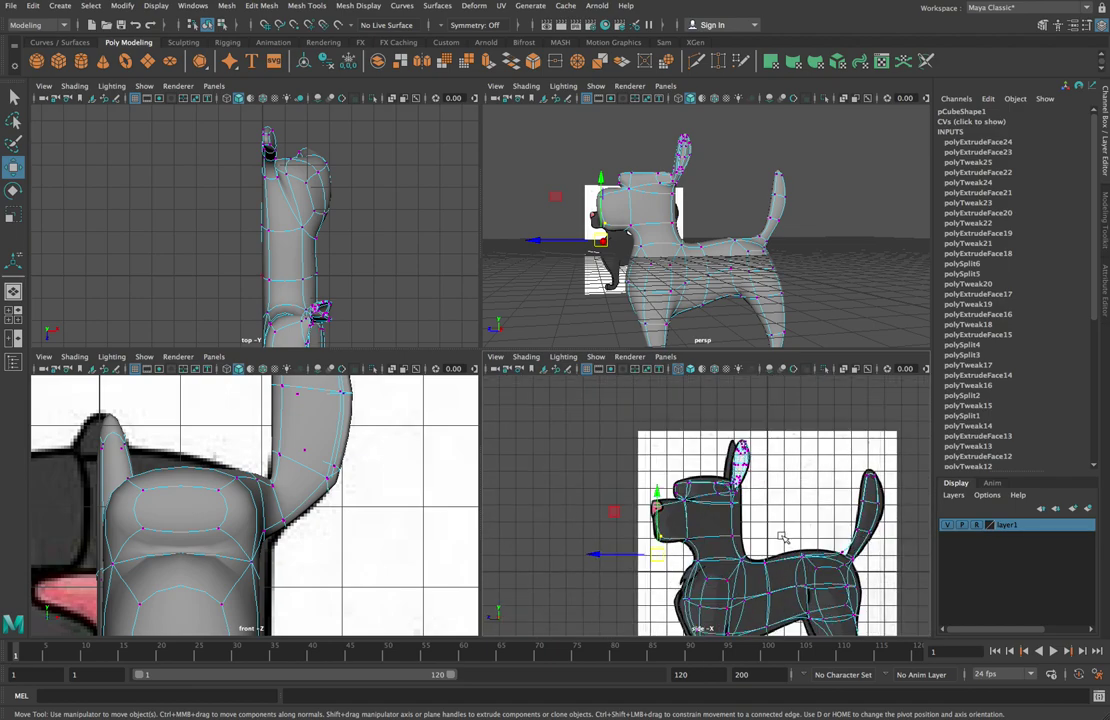
alt+middle_drag(783, 537, 722, 481)
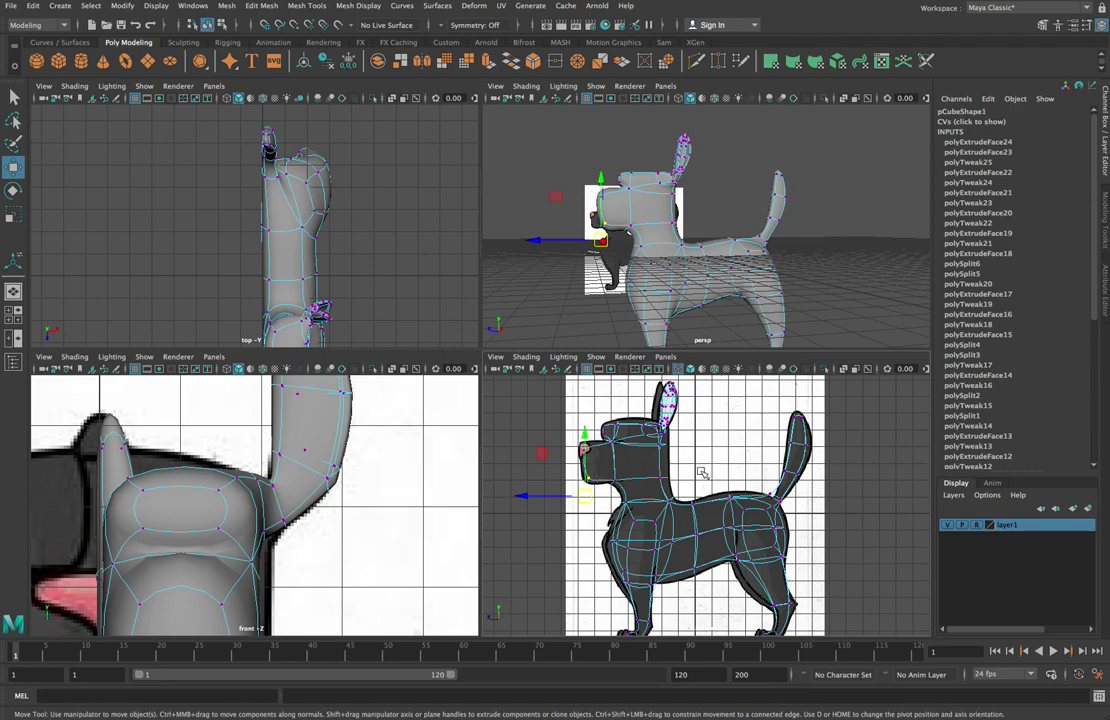
drag(583, 526, 620, 555)
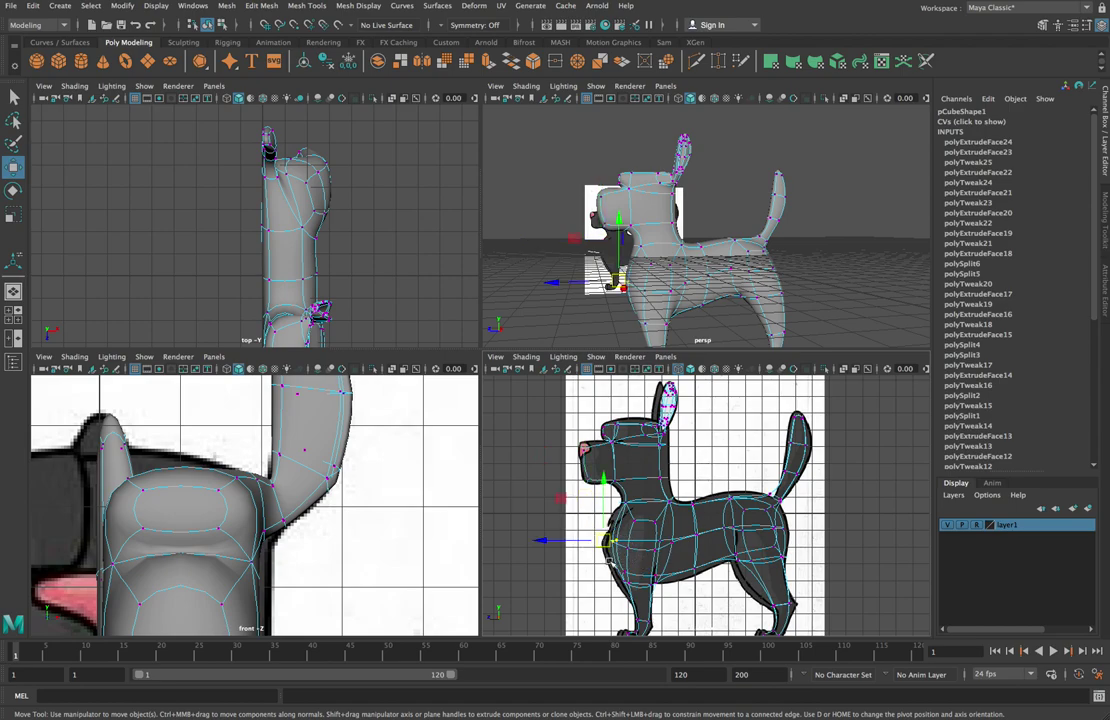
scroll(631, 265, up, 3)
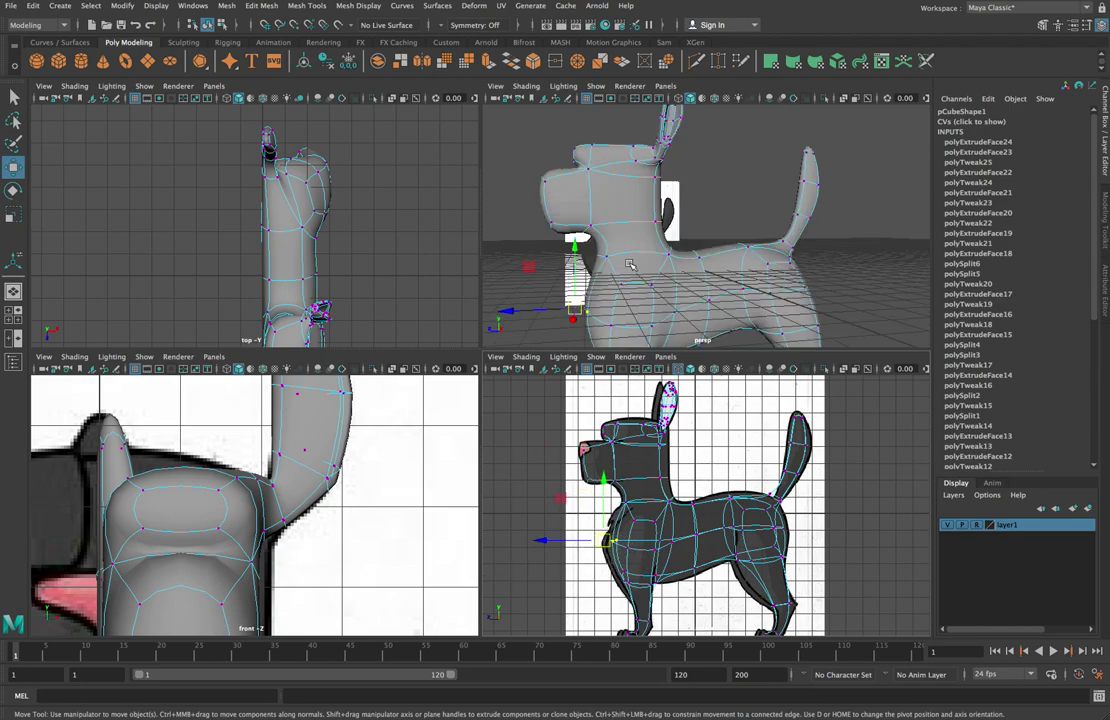
alt+drag(670, 281, 741, 218)
drag(538, 541, 532, 537)
drag(614, 494, 646, 514)
drag(567, 499, 568, 499)
Step: Show the side view shaded and reshape the back by raising the vertices above the hips and slightly lowering those behind the neck
click(729, 496)
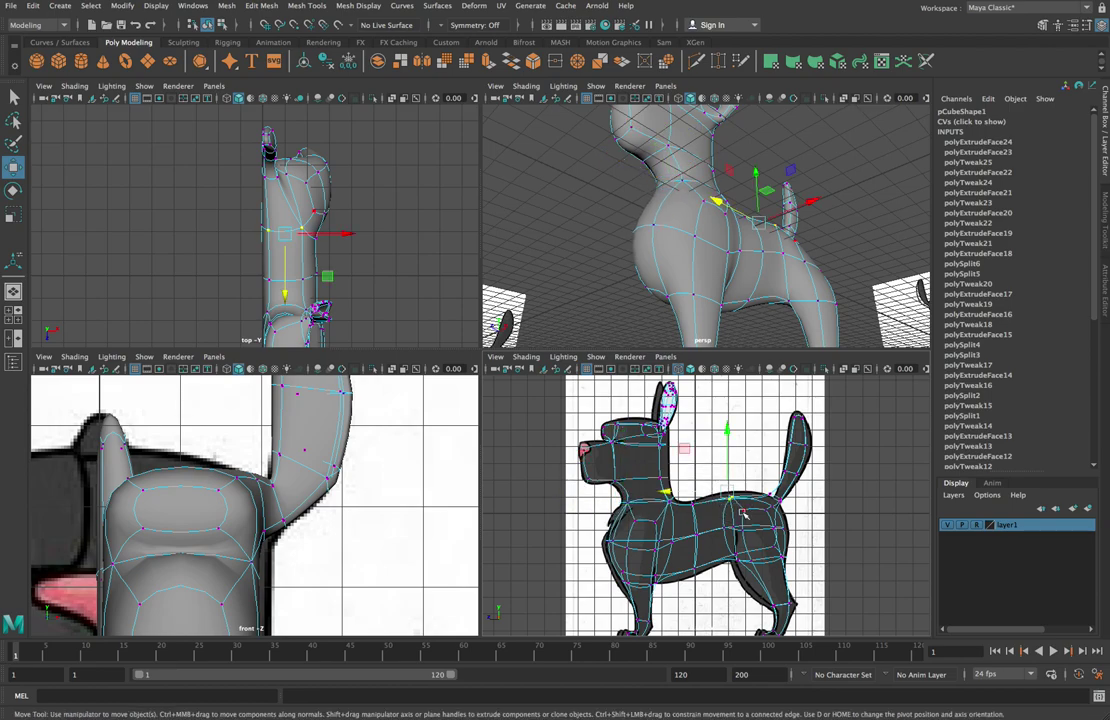
scroll(733, 494, up, 5)
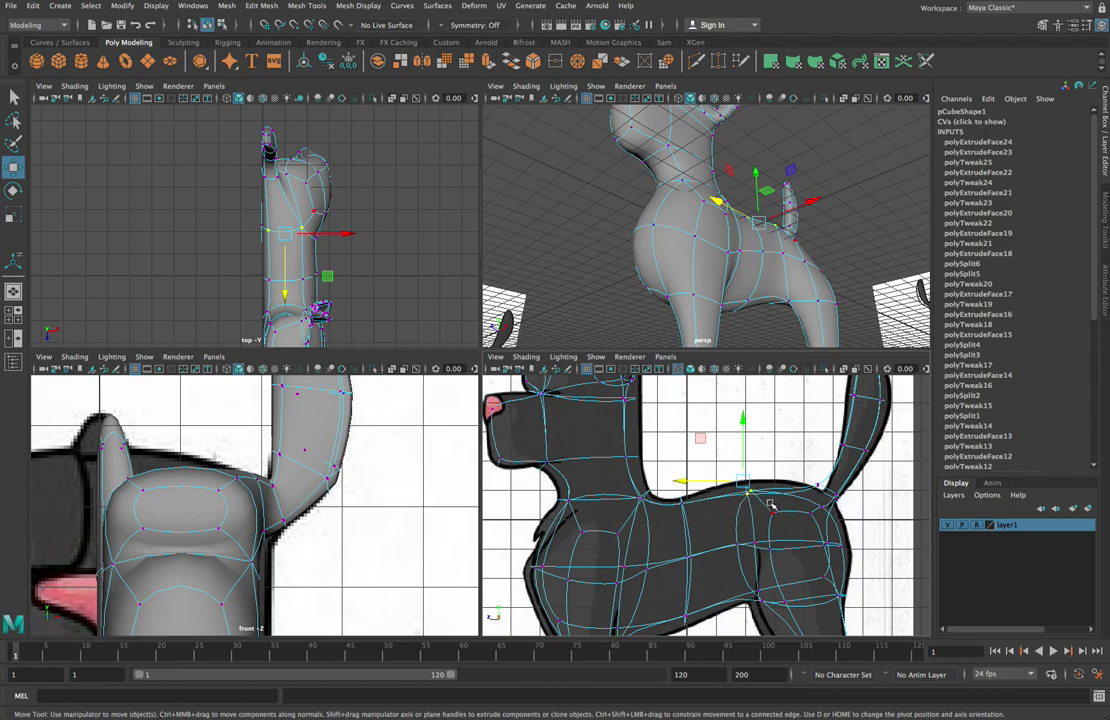
key(5)
drag(743, 422, 745, 410)
click(682, 500)
drag(679, 444, 680, 448)
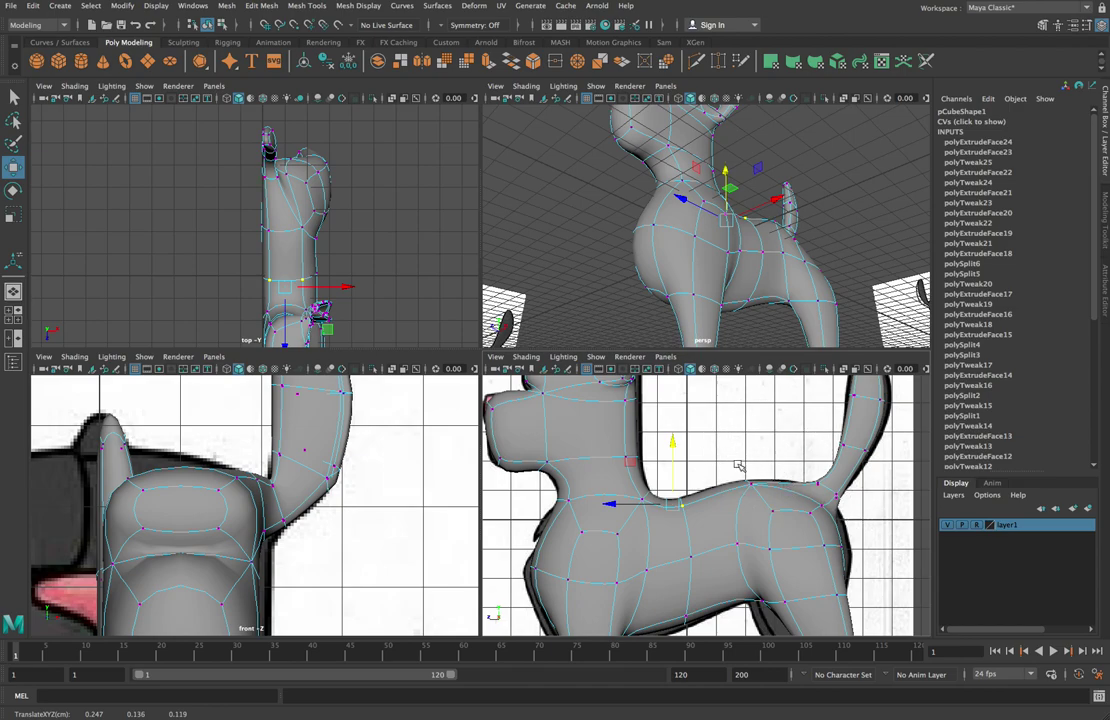
Step: Move the rear-edge vertices of the hindquarters along the body's length in the side view to match the reference outline
alt+drag(736, 463, 736, 457)
alt+middle_drag(751, 470, 693, 409)
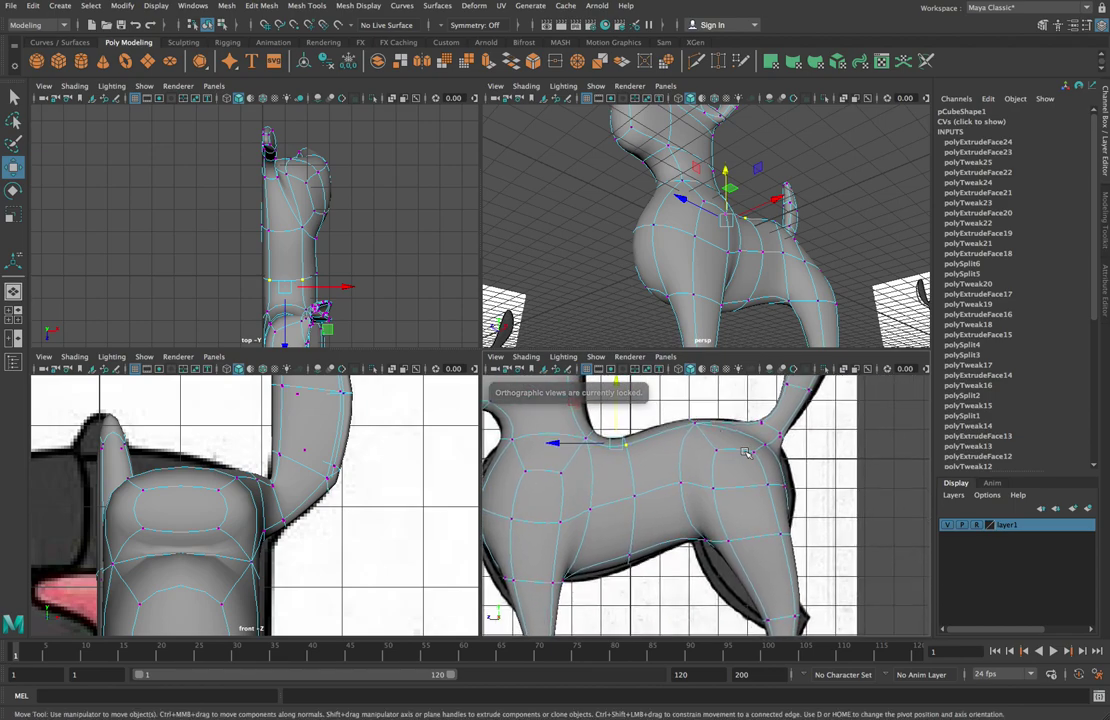
click(785, 486)
click(735, 488)
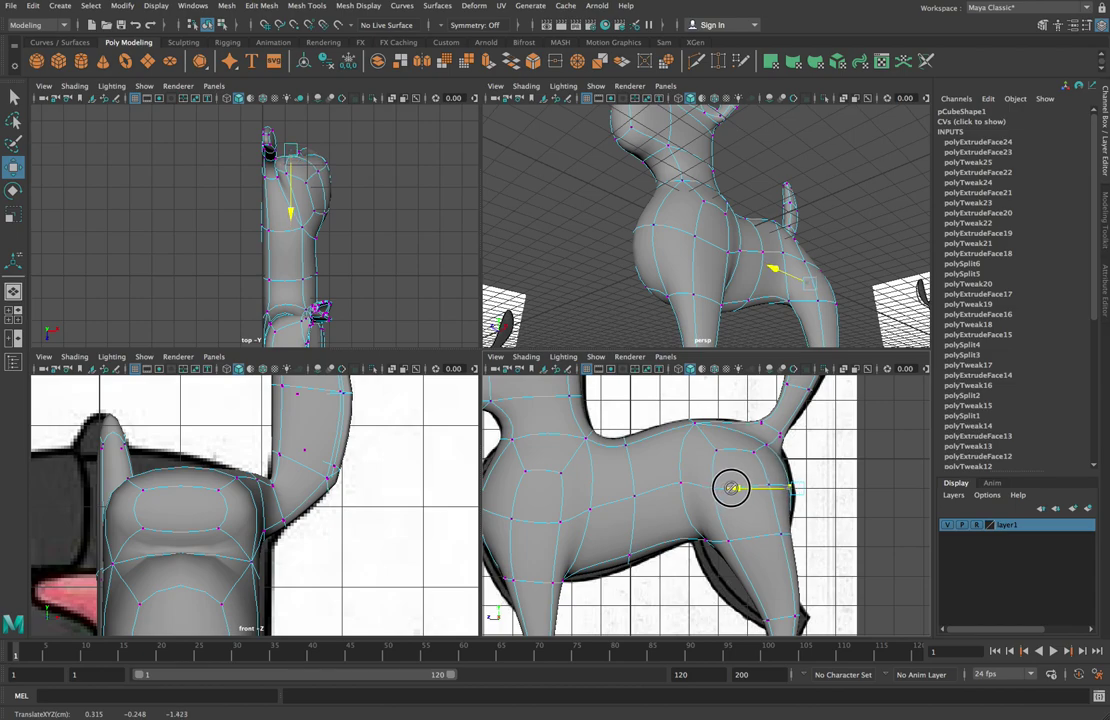
Step: Lower the mid-belly vertices in the side view to the reference underside
alt+drag(850, 250, 652, 250)
alt+drag(810, 325, 845, 285)
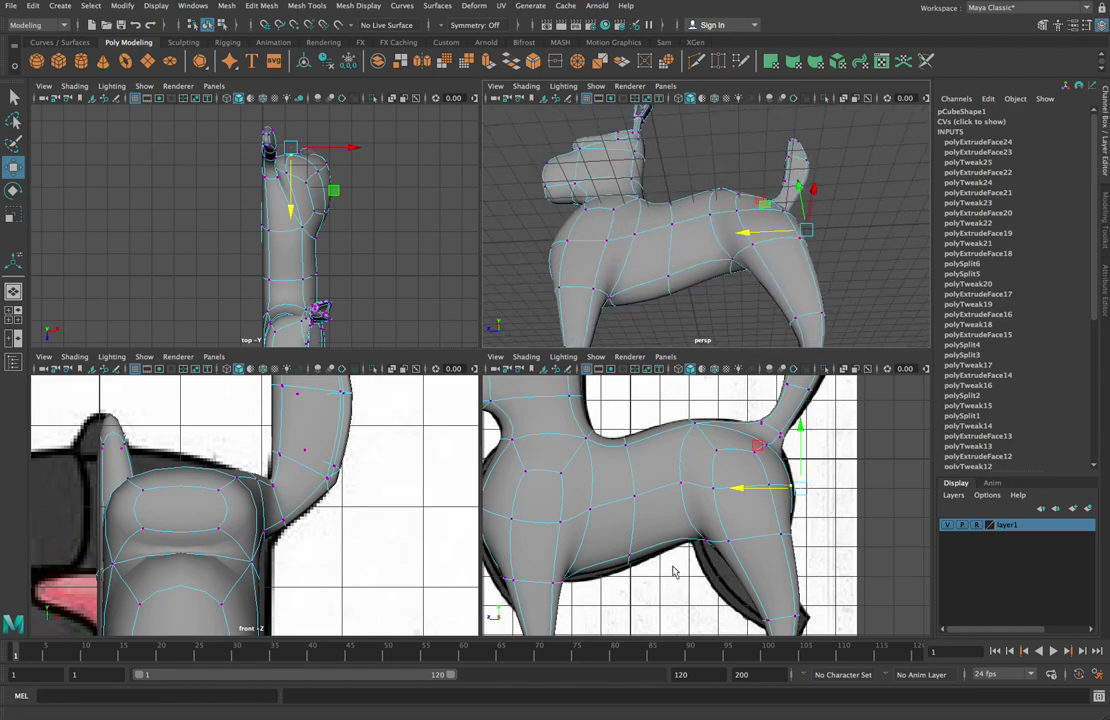
click(617, 537)
drag(629, 510, 630, 520)
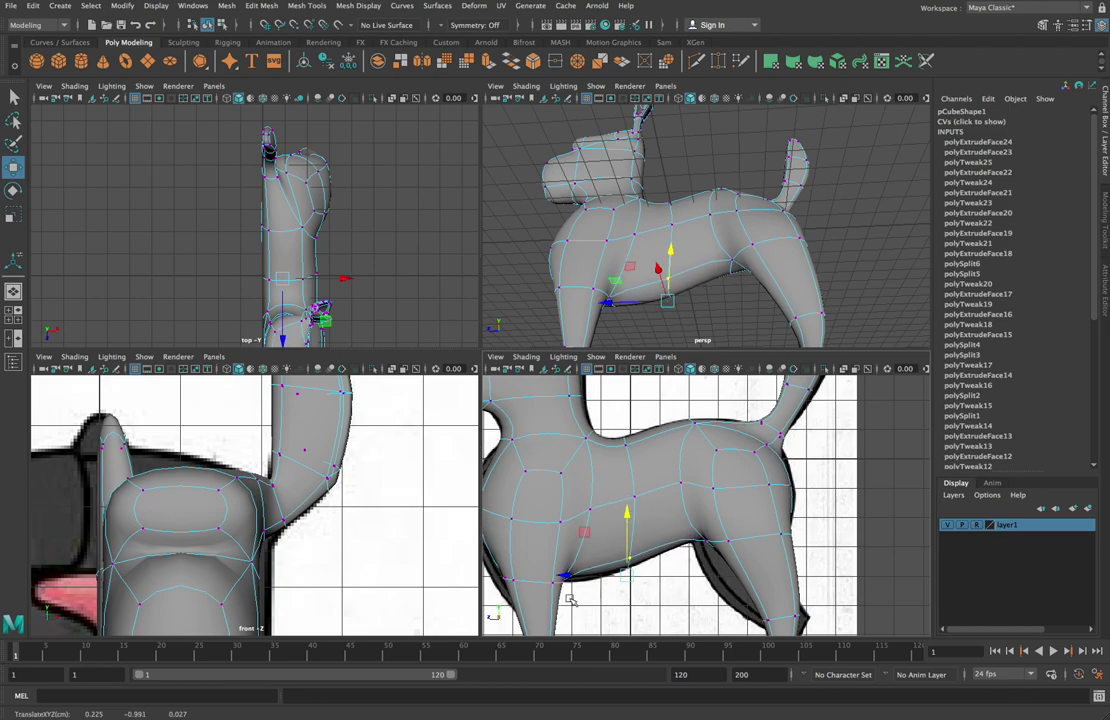
Step: Shift the vertices behind the top of the front leg rearward and slightly down to match the side reference
alt+drag(567, 298, 600, 342)
click(558, 579)
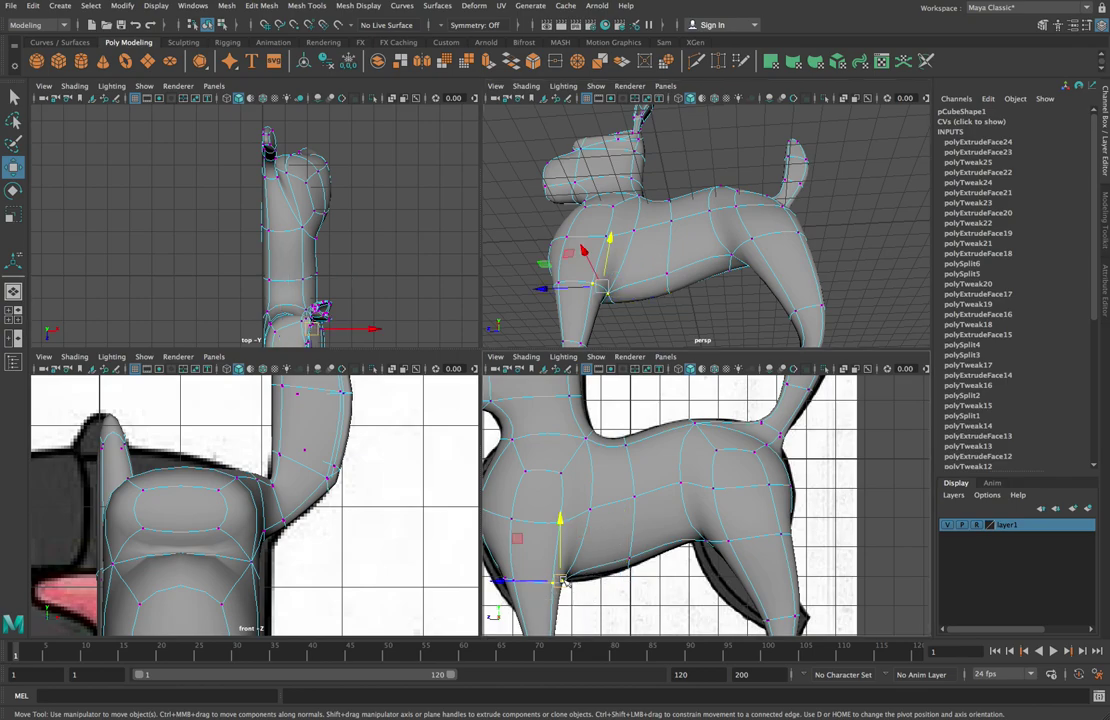
drag(584, 608, 557, 566)
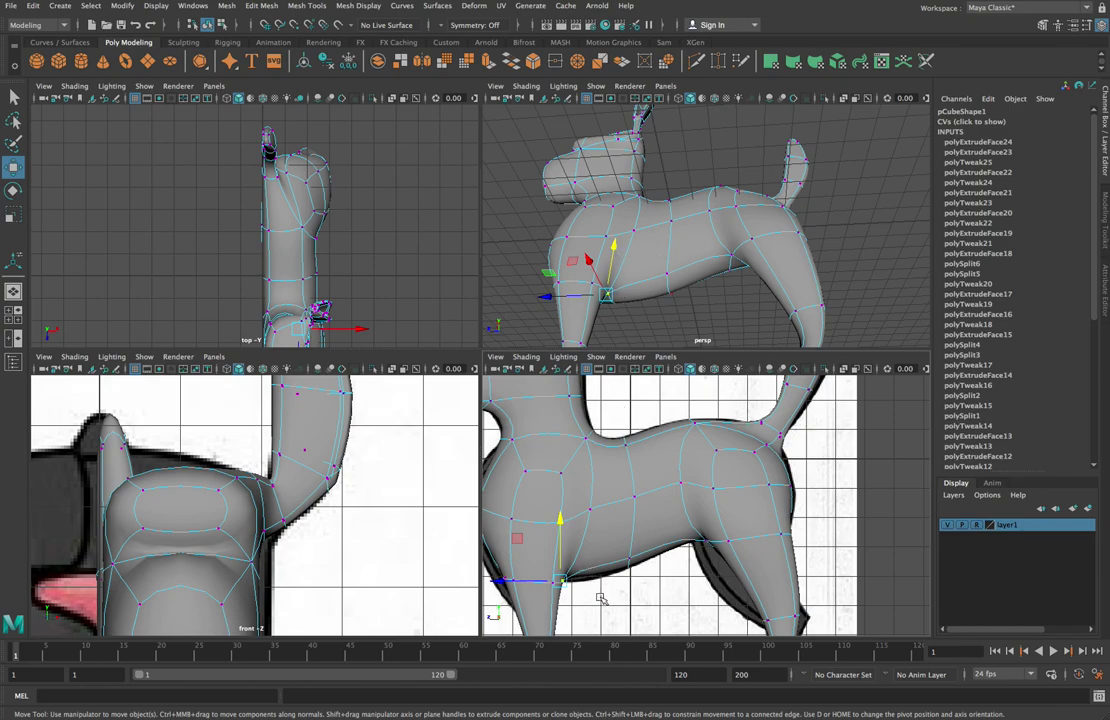
drag(498, 582, 507, 584)
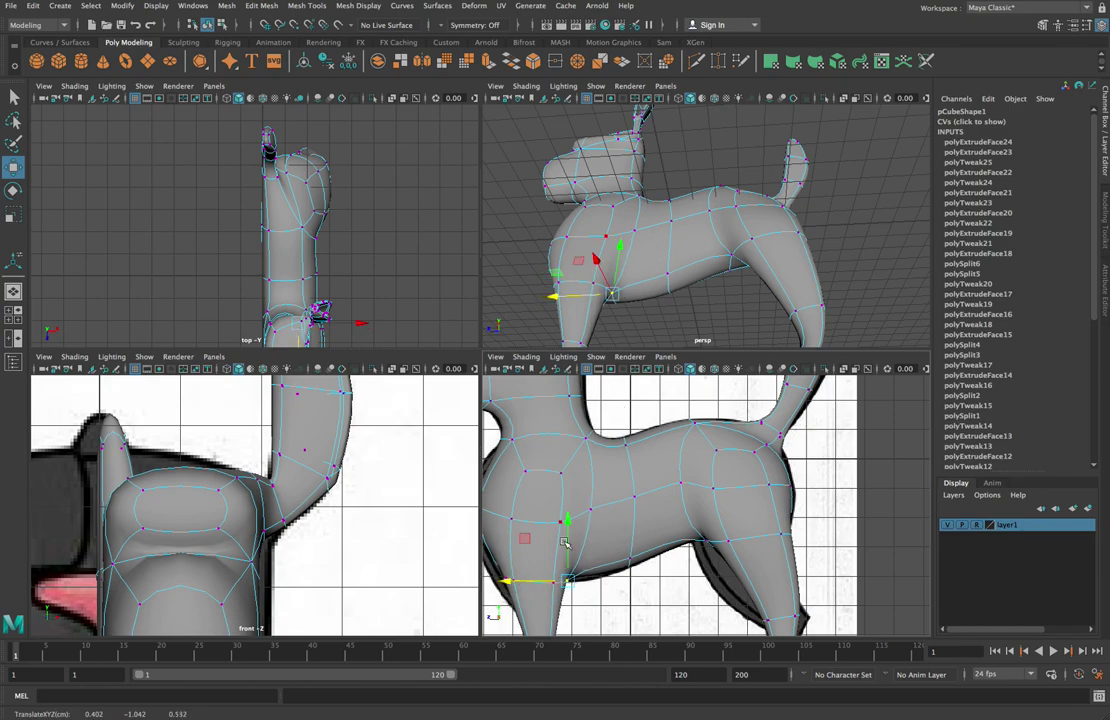
drag(568, 512, 569, 519)
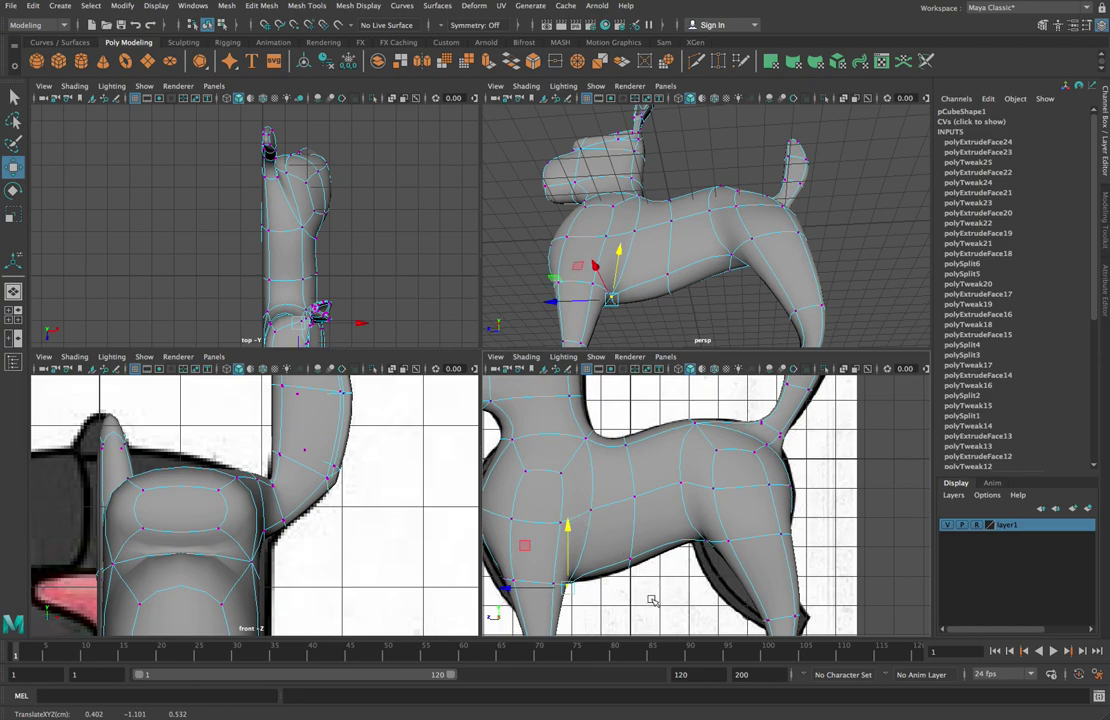
Step: Move the front and rear hock vertices of the hind leg rearward to the reference outline in the side view
alt+drag(720, 602, 709, 581)
alt+middle_drag(714, 586, 683, 489)
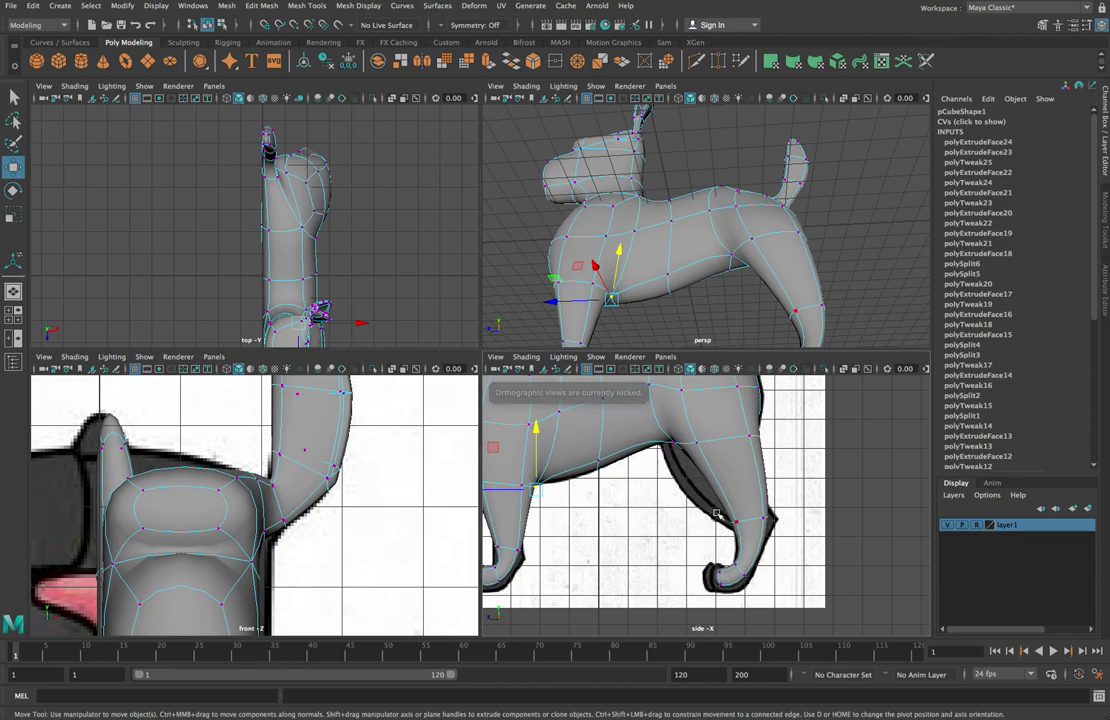
drag(711, 504, 742, 528)
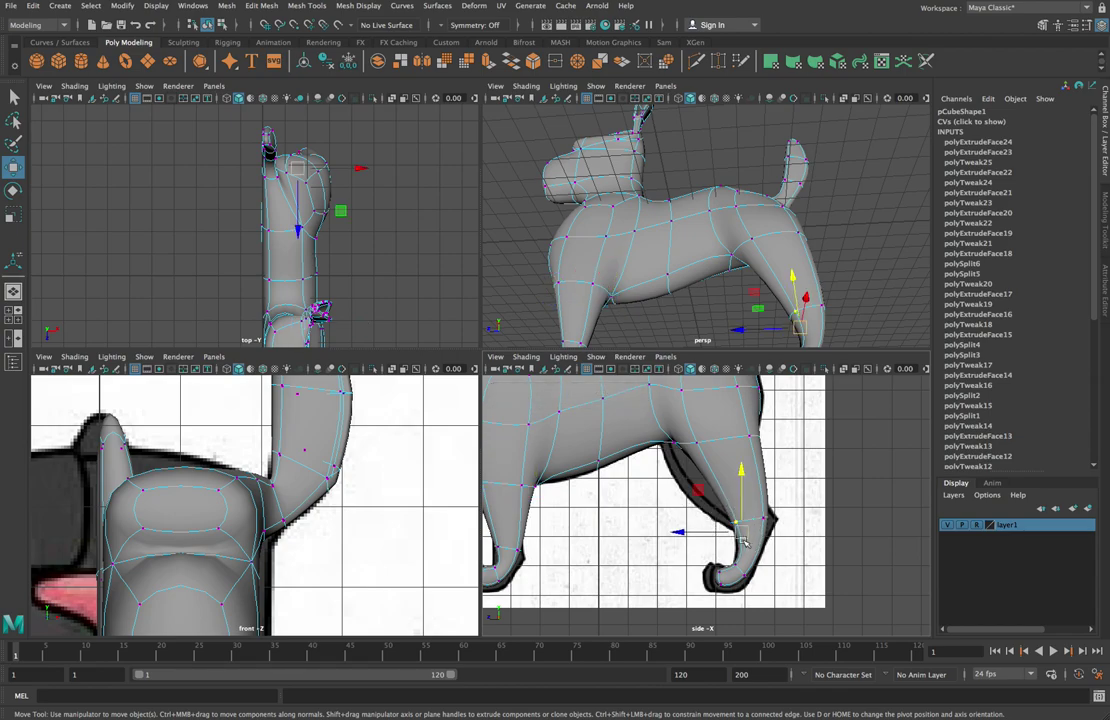
middle_drag(691, 531, 701, 531)
drag(754, 472, 788, 525)
drag(712, 522, 717, 522)
middle_drag(718, 523, 740, 522)
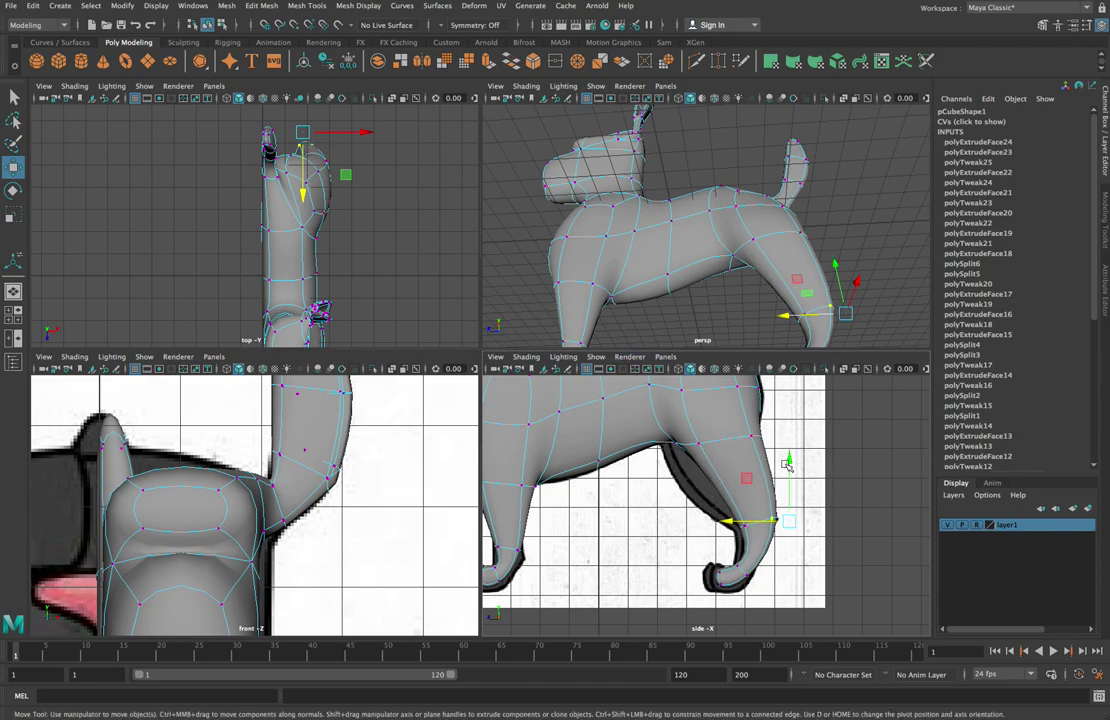
Step: Insert an edge loop around the hind leg midway between the upper thigh and the hock with Multi-Cut
click(696, 61)
click(759, 425)
key(Escape)
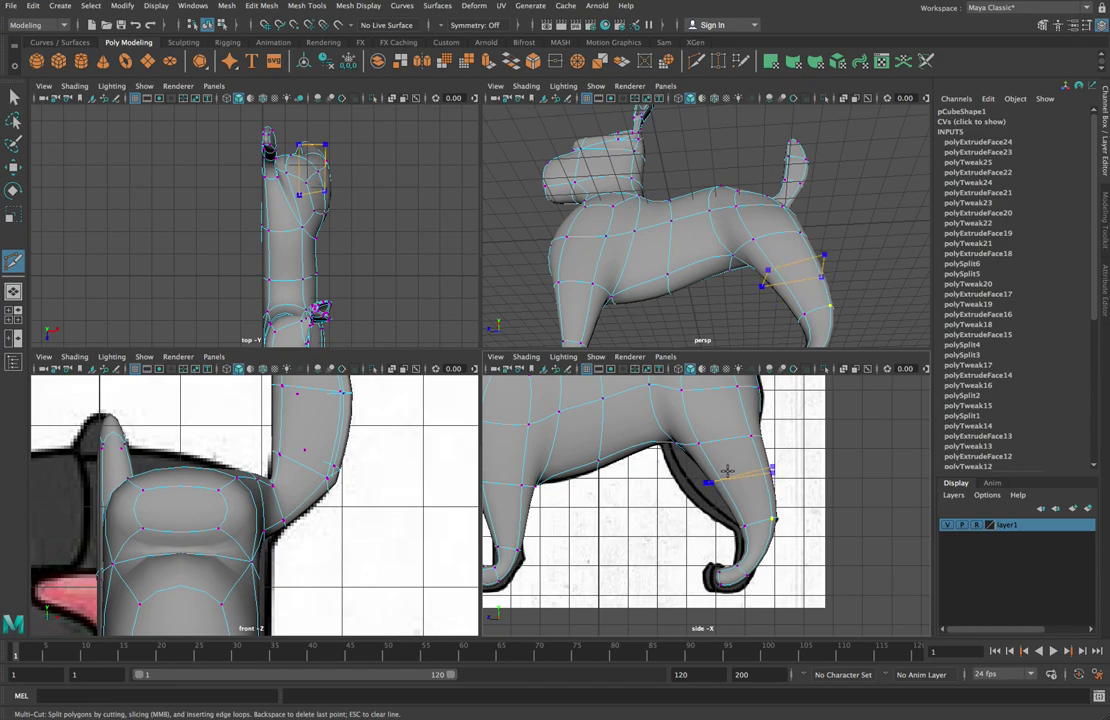
ctrl+click(726, 471)
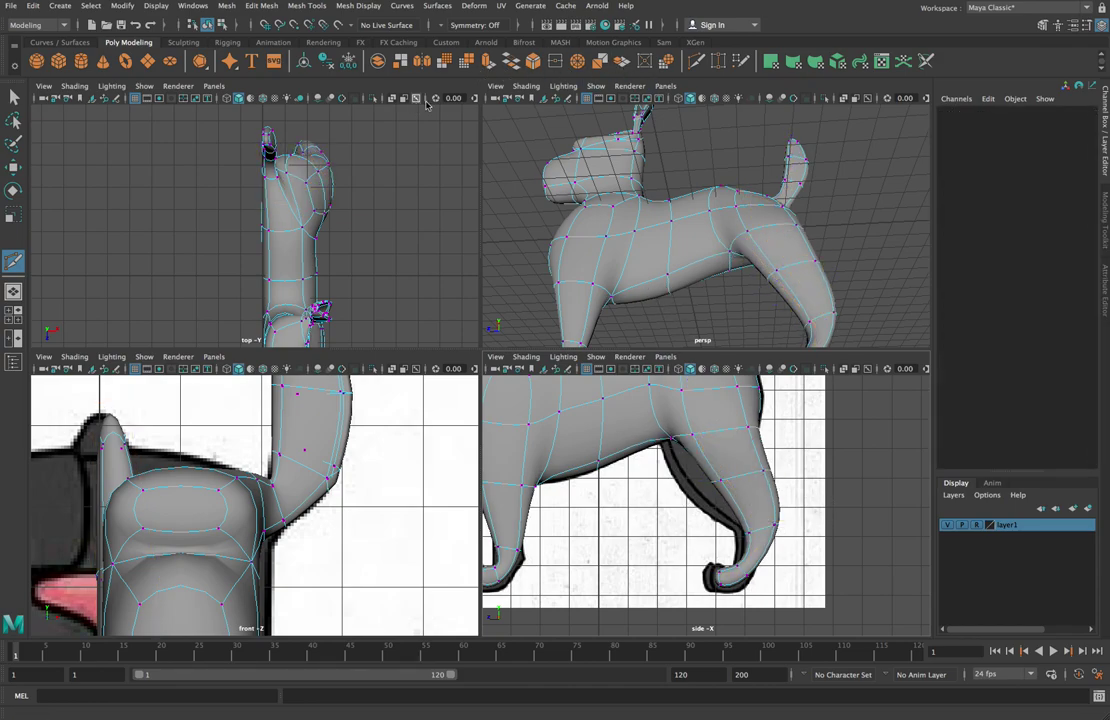
key(q)
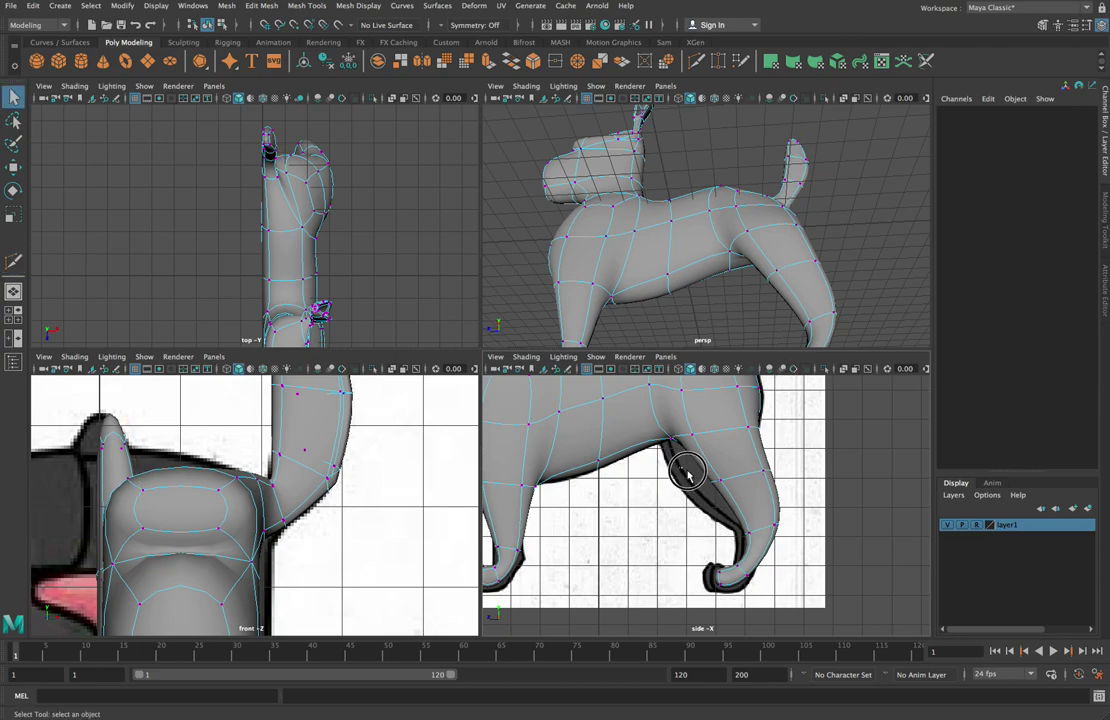
Step: Move the new hind-leg loop and the vertices at the back of the upper thigh forward, and adjust the rear hock vertices to the side reference
drag(702, 475, 677, 485)
key(w)
mouse_move(745, 462)
mouse_down()
mouse_move(782, 486)
mouse_move(752, 466)
mouse_up()
click(803, 450)
drag(730, 423, 762, 442)
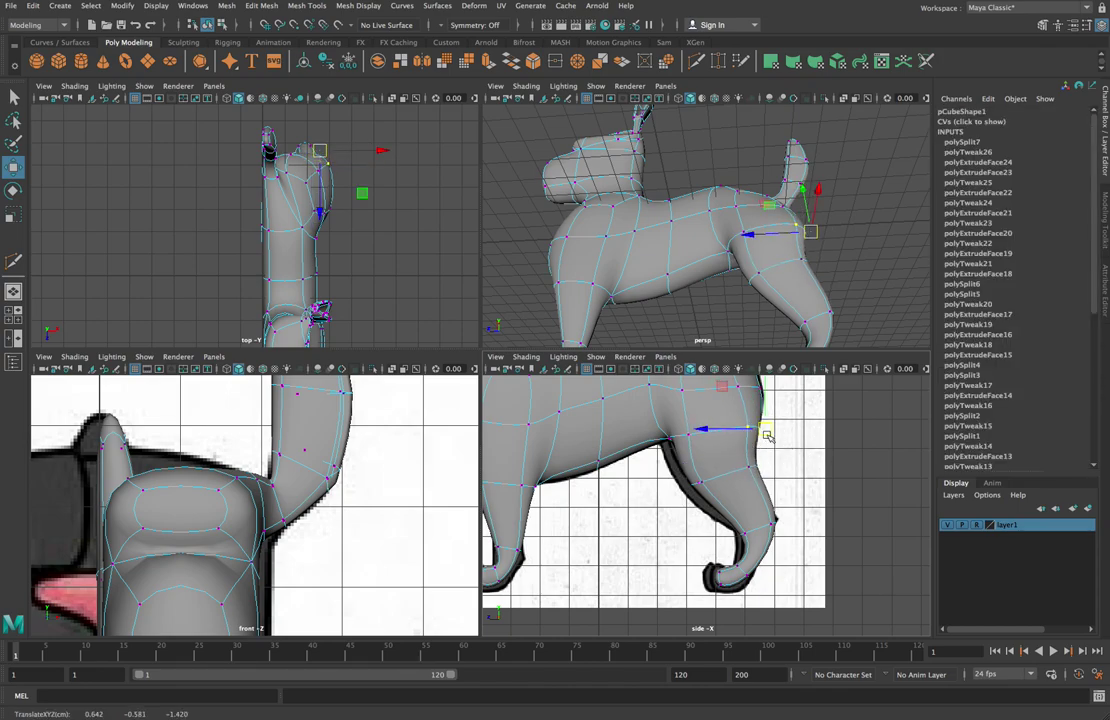
click(790, 520)
drag(760, 513, 793, 553)
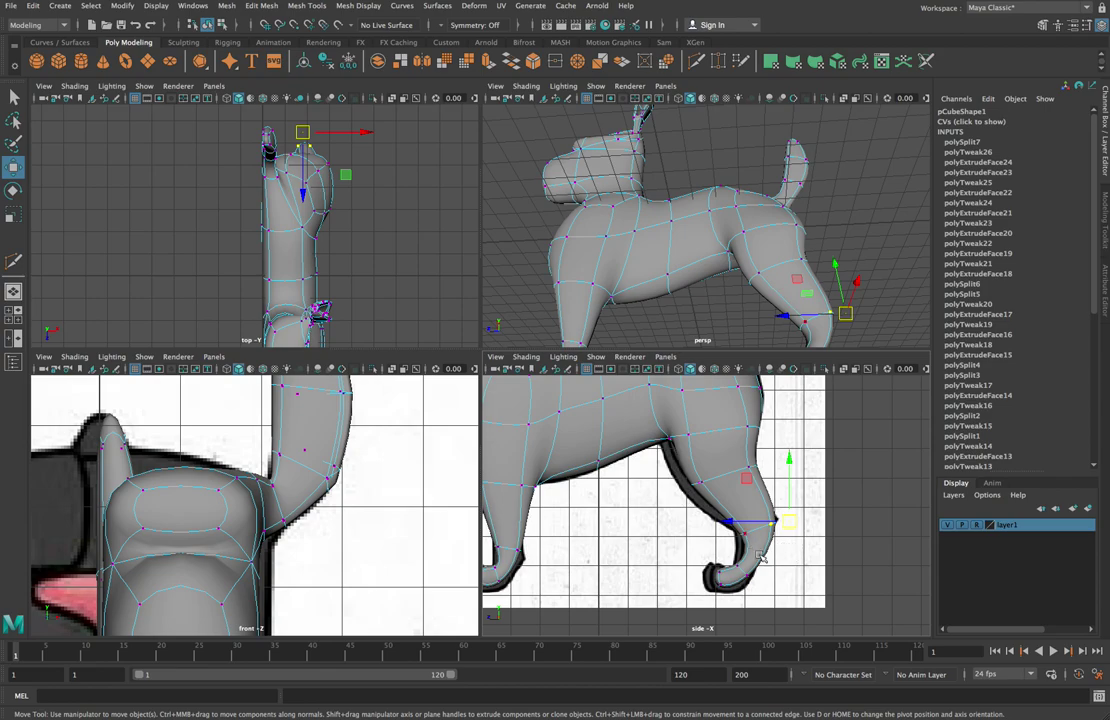
click(763, 563)
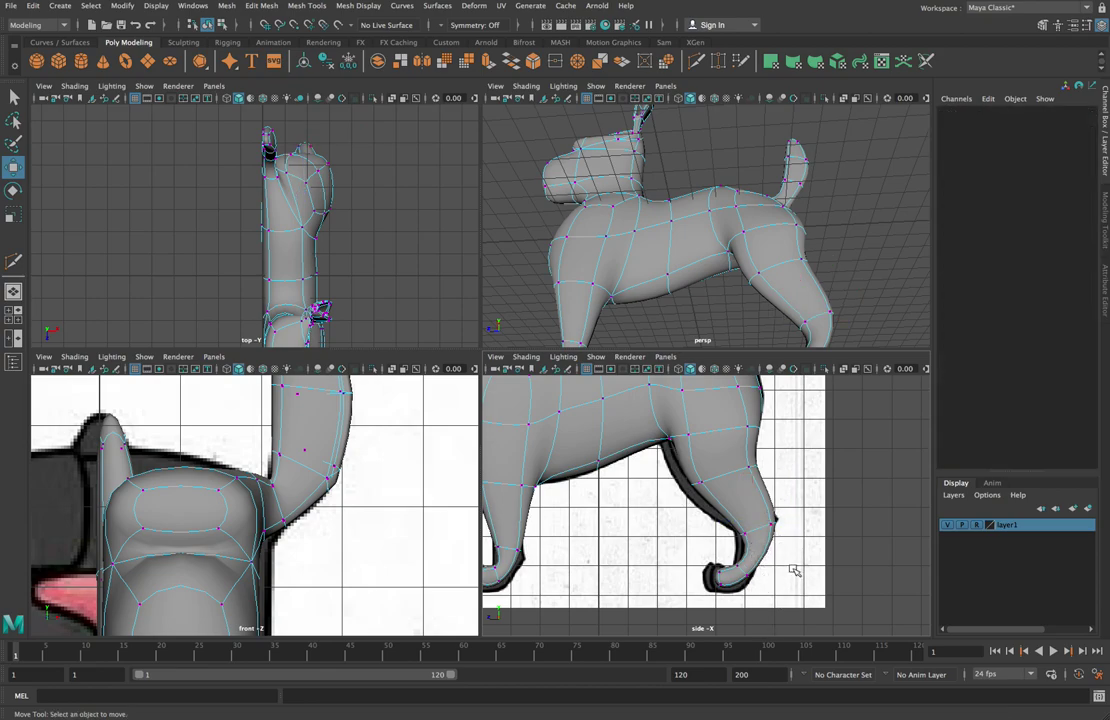
Step: Show the side view in wireframe and adjust the hind paw vertices to the reference outline
key(4)
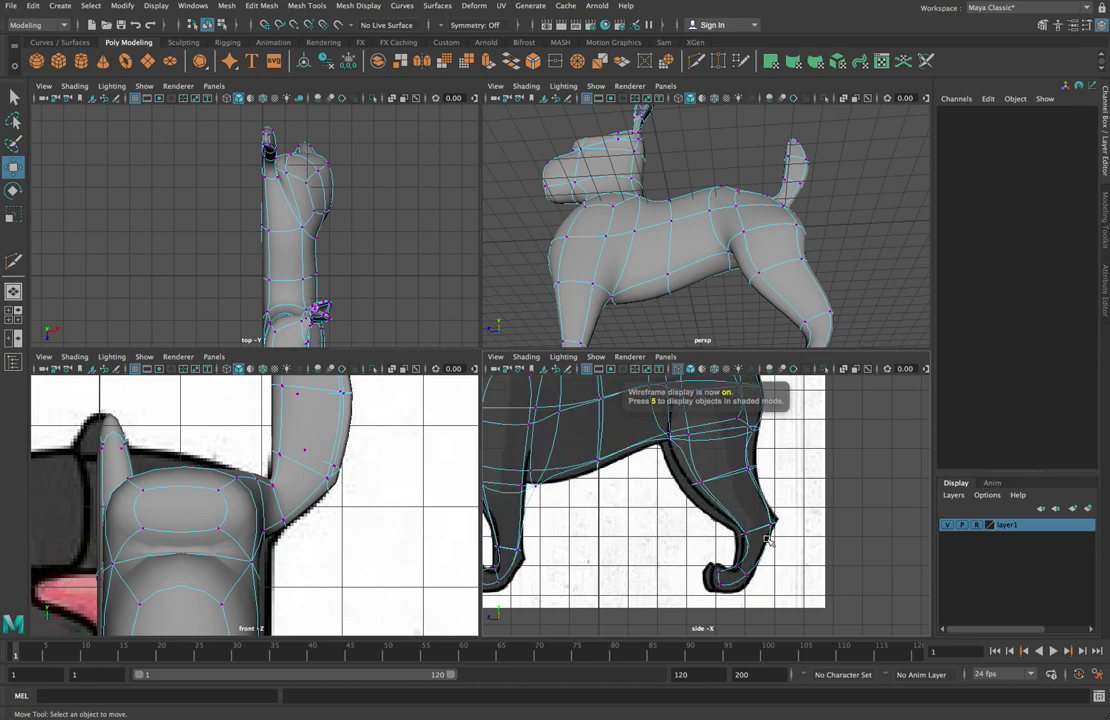
click(755, 542)
drag(759, 545, 716, 602)
click(746, 575)
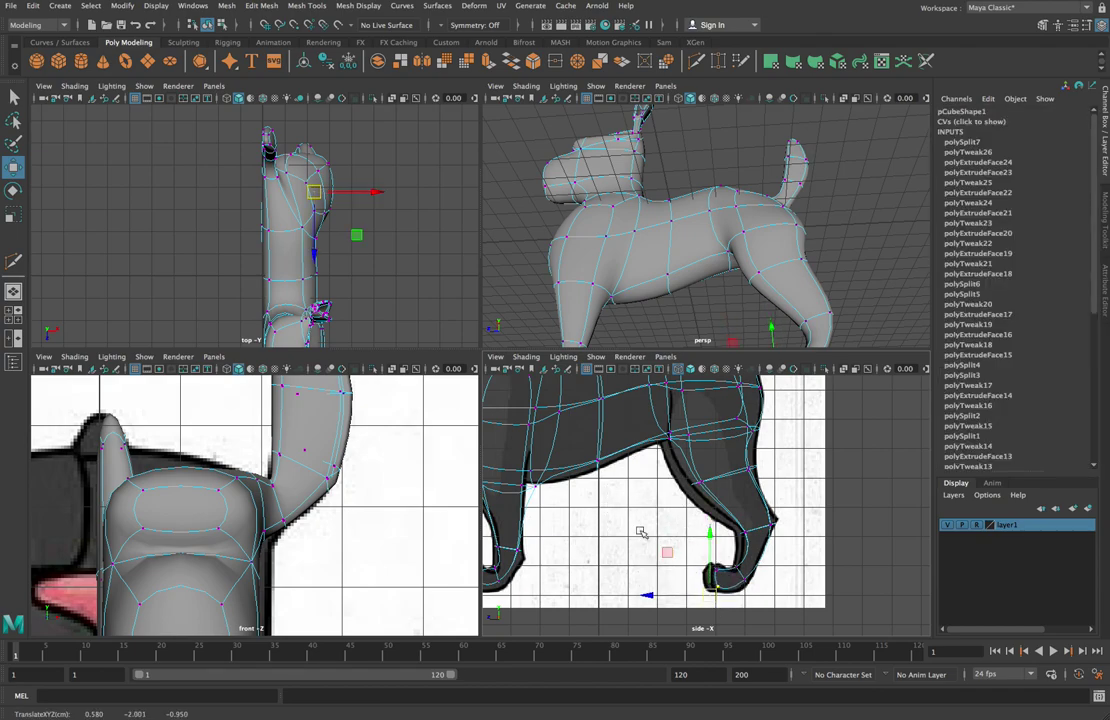
Step: Adjust the upper and lower toe vertices of the front paw in the side view to match the reference
alt+middle_drag(633, 522, 726, 514)
mouse_move(628, 566)
mouse_down()
mouse_move(605, 532)
mouse_move(628, 566)
mouse_up()
click(666, 568)
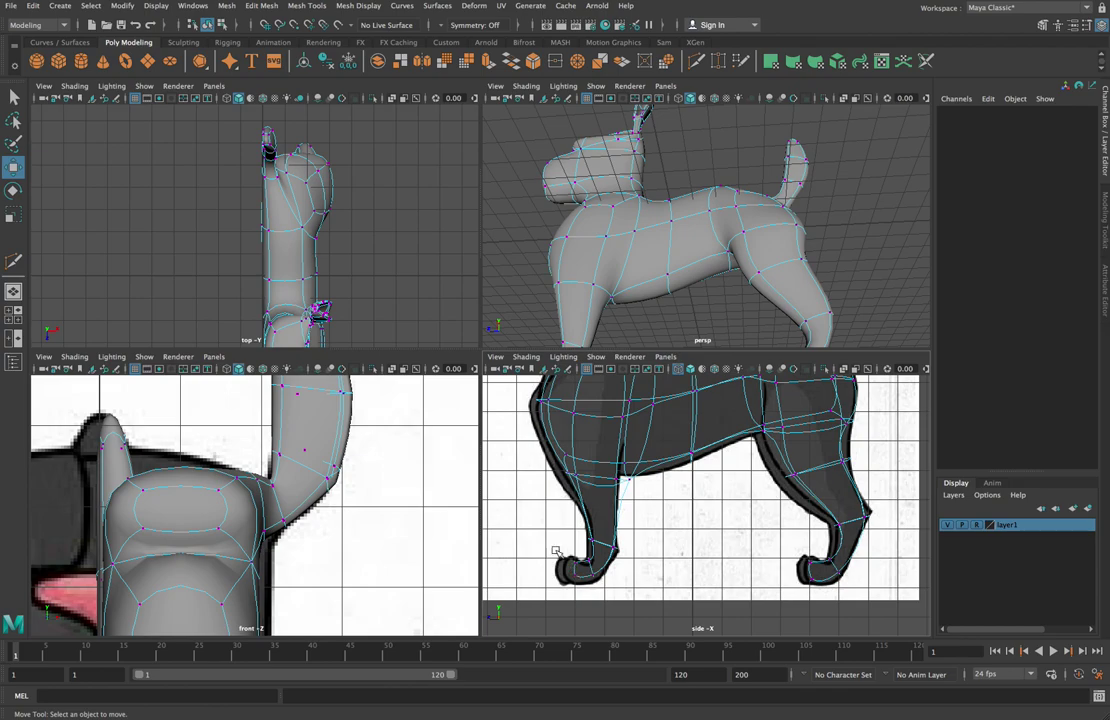
click(572, 578)
drag(570, 575, 566, 572)
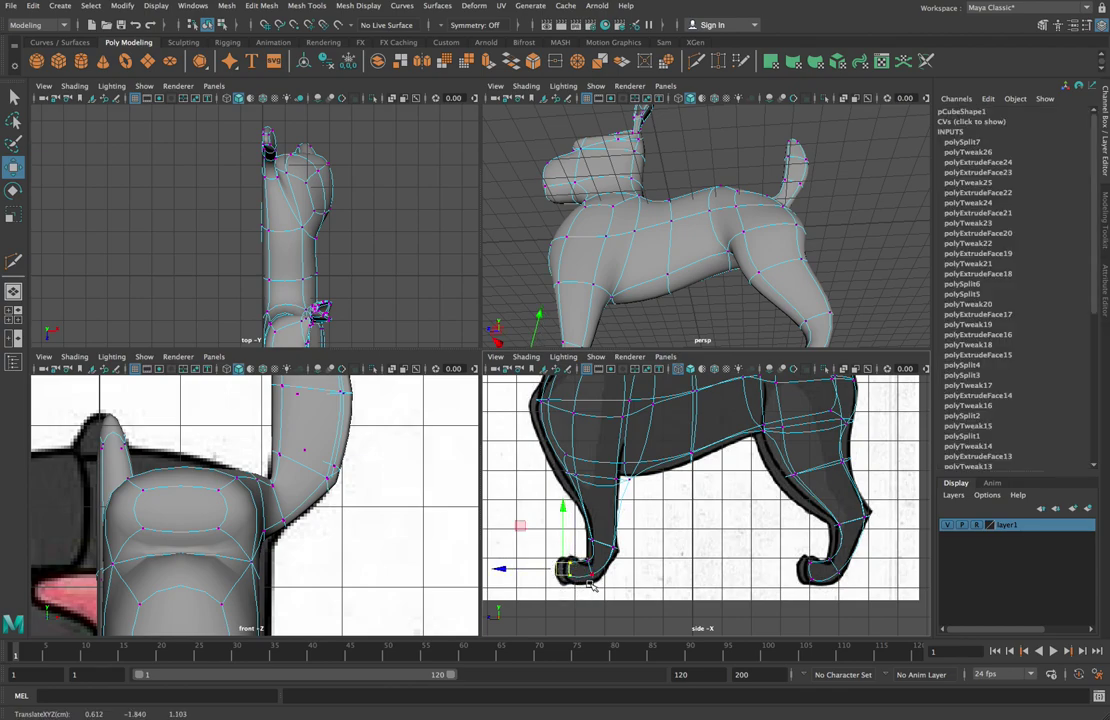
click(508, 540)
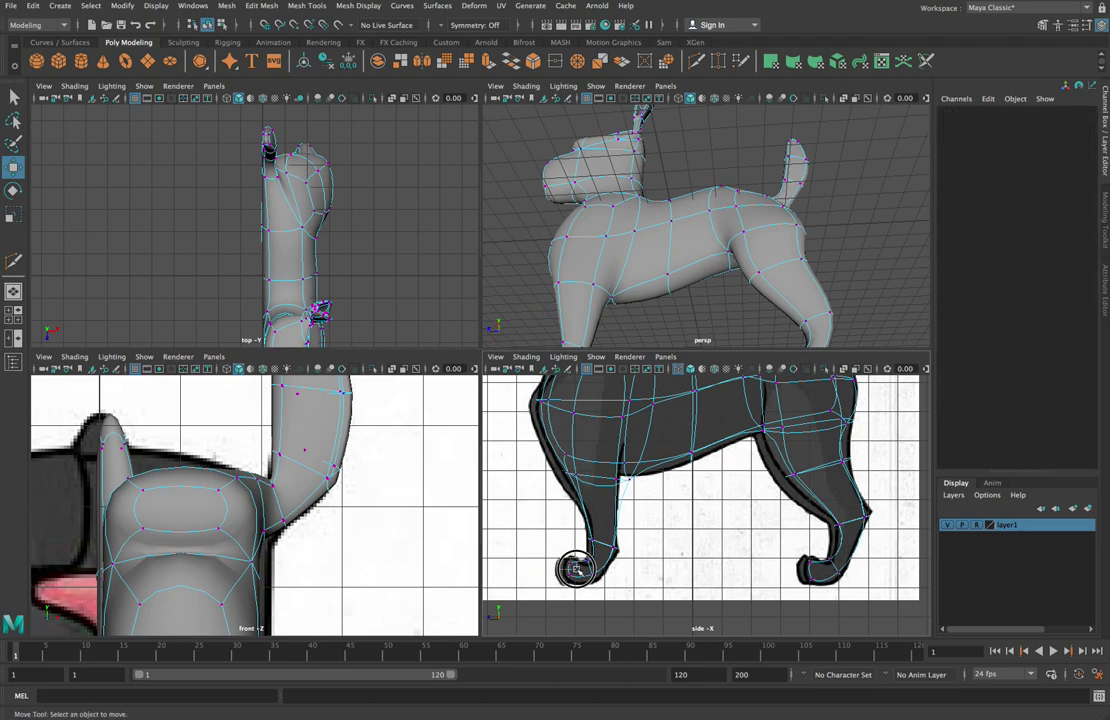
click(570, 559)
drag(563, 497, 563, 490)
drag(548, 572, 555, 586)
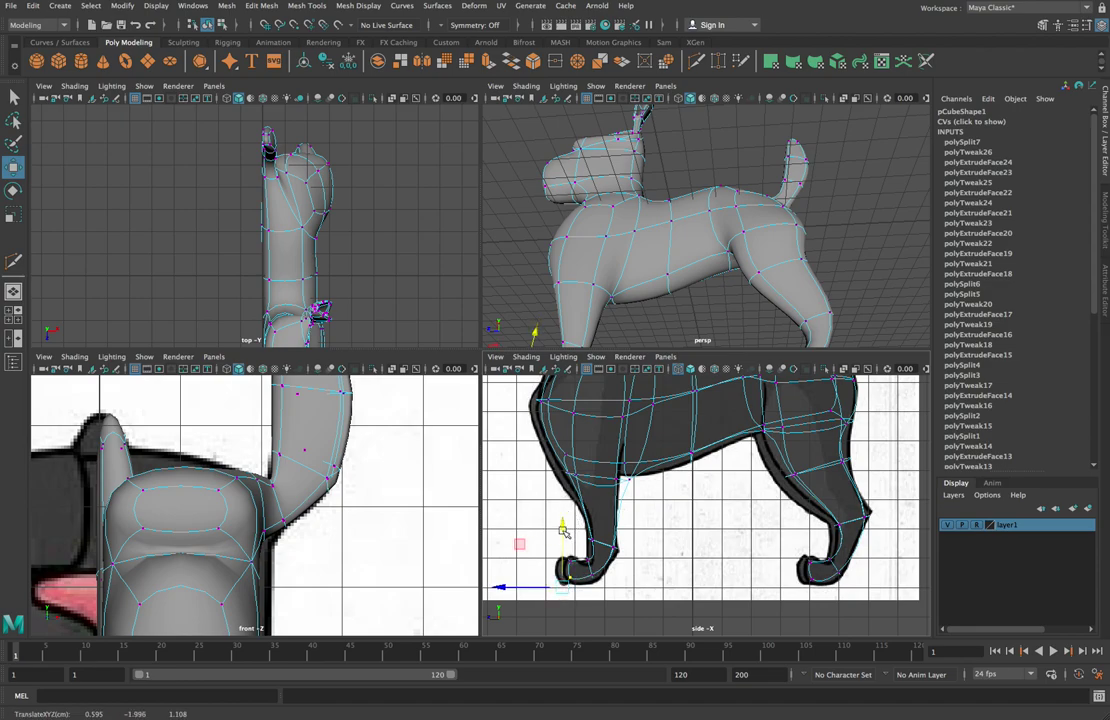
Step: Raise the vertices at the front ankle and nudge the vertices where the front leg meets the belly onto the reference outline
click(596, 578)
mouse_move(591, 518)
mouse_down()
mouse_move(604, 585)
mouse_move(595, 504)
mouse_up()
click(568, 528)
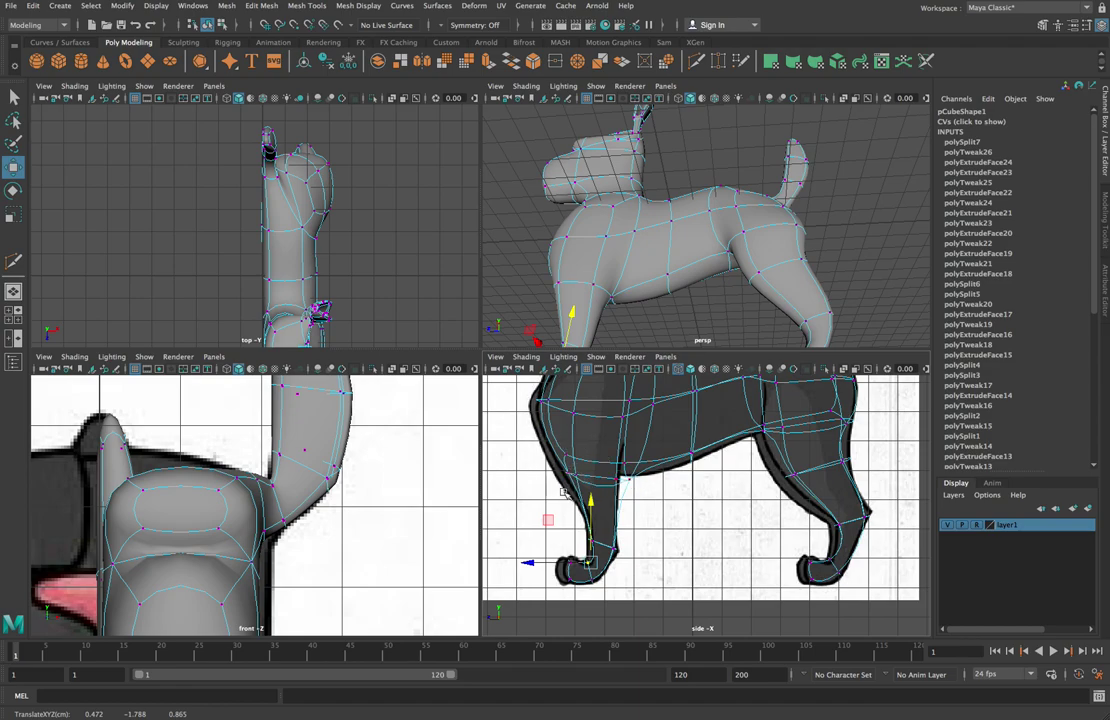
click(631, 484)
drag(636, 487, 632, 484)
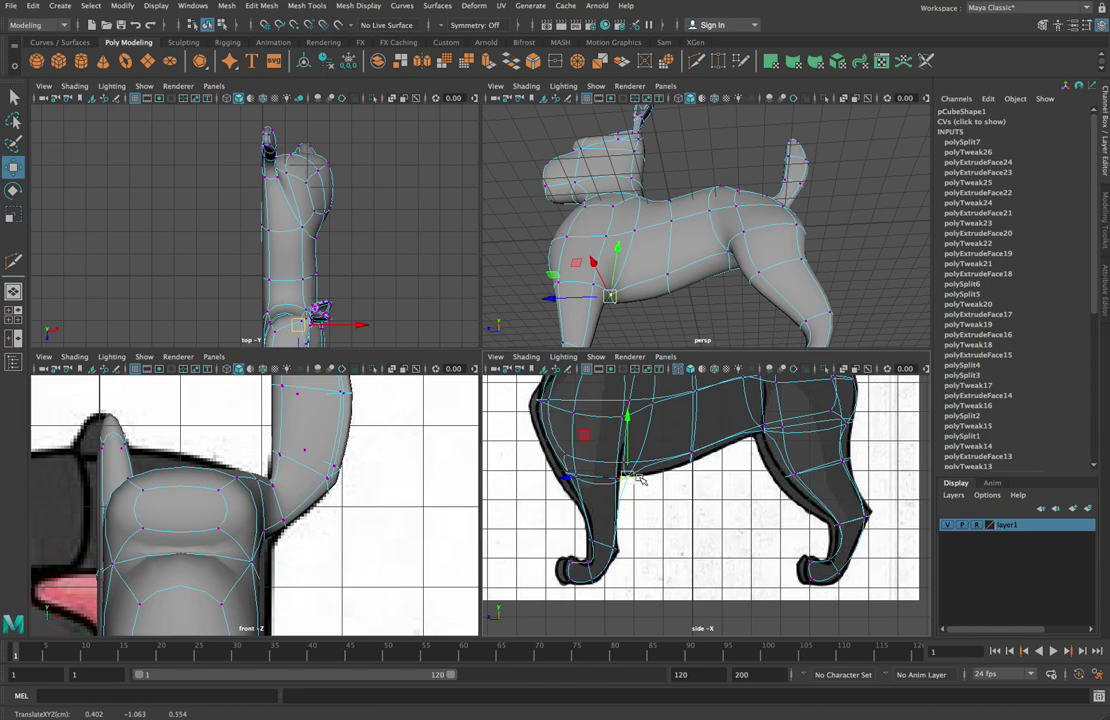
scroll(249, 507, down, 10)
click(251, 526)
scroll(259, 540, up, 1)
mouse_move(281, 570)
middle_down()
mouse_move(288, 536)
mouse_move(289, 548)
middle_up()
key(z)
scroll(289, 548, up, 5)
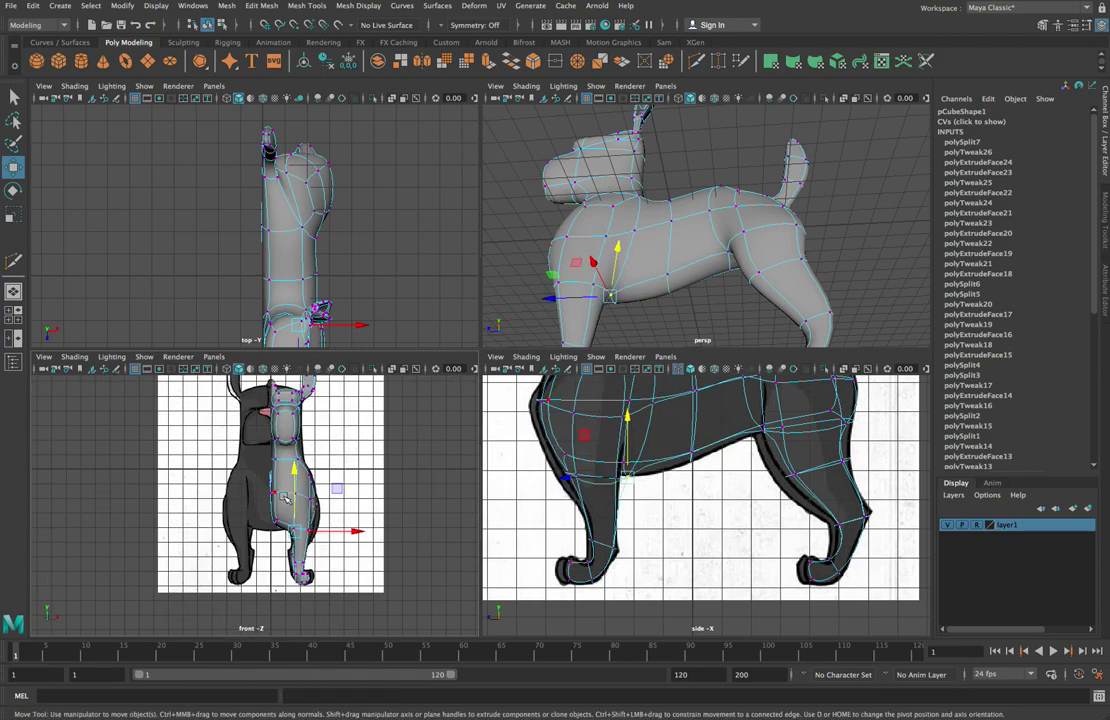
alt+click(429, 474)
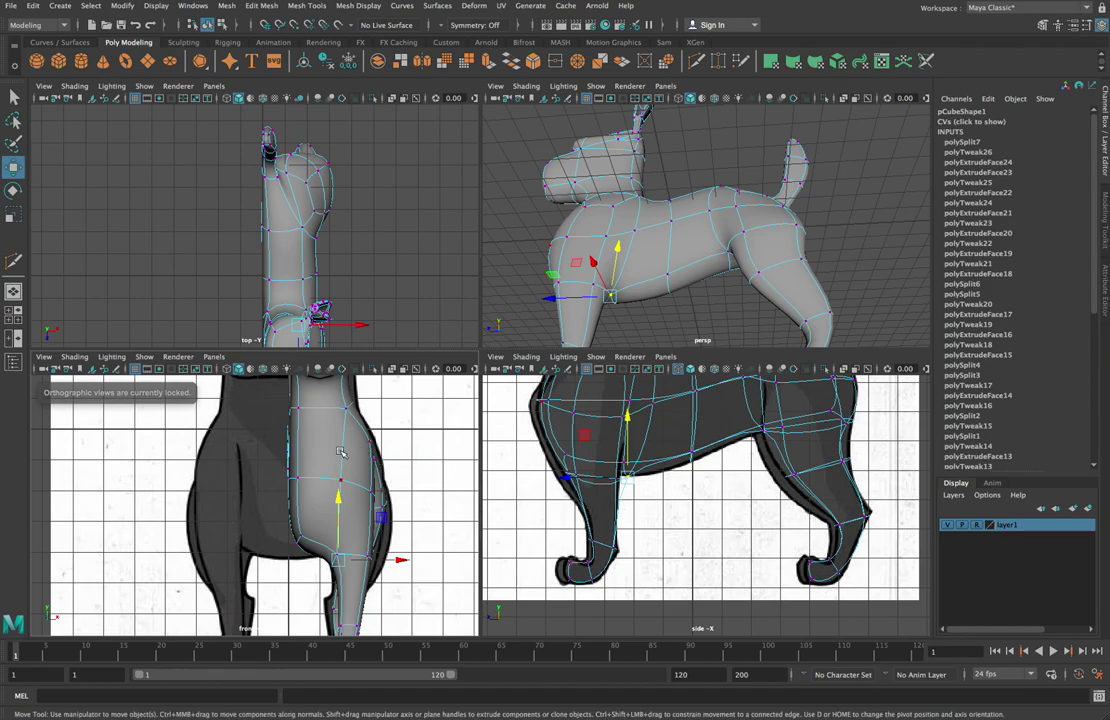
middle_drag(341, 452, 327, 505)
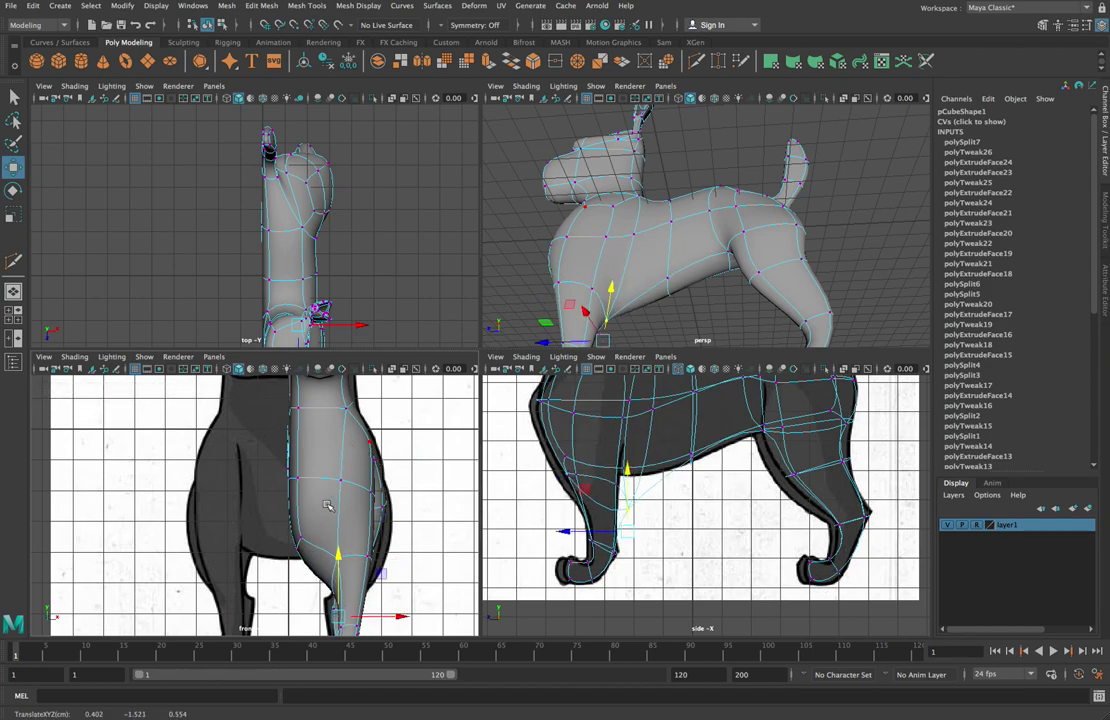
key(z)
Step: Select the inner lower vertex of the muzzle and lower it slightly in the front view
alt+middle_drag(344, 450, 328, 562)
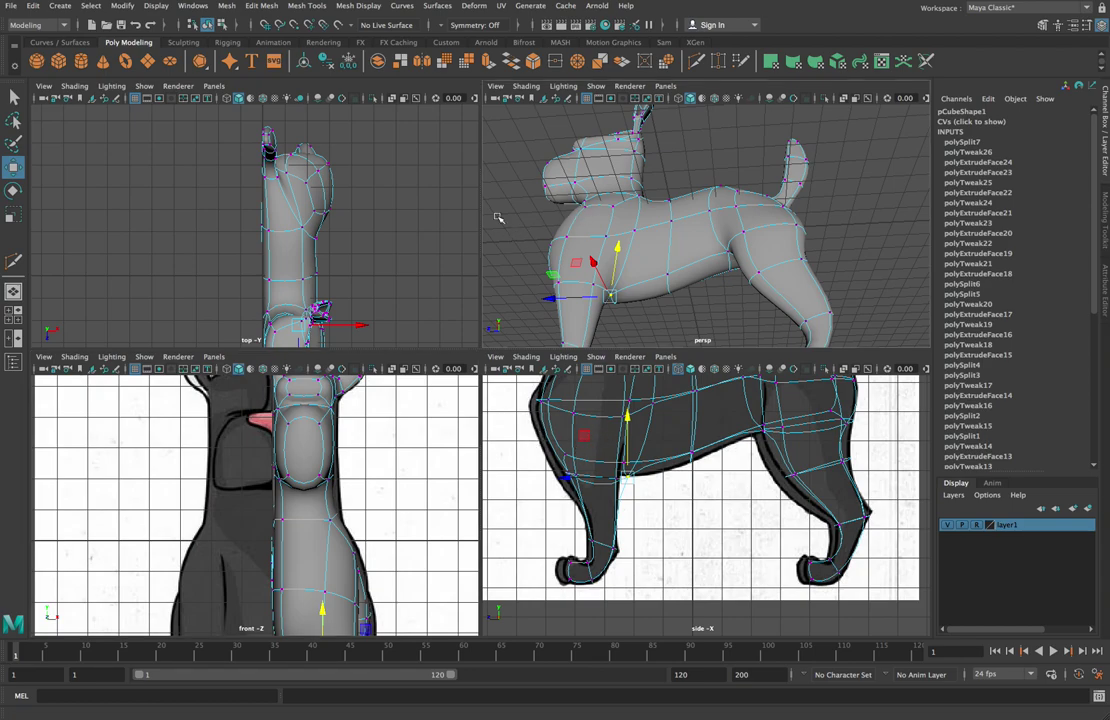
alt+drag(521, 233, 635, 242)
click(652, 201)
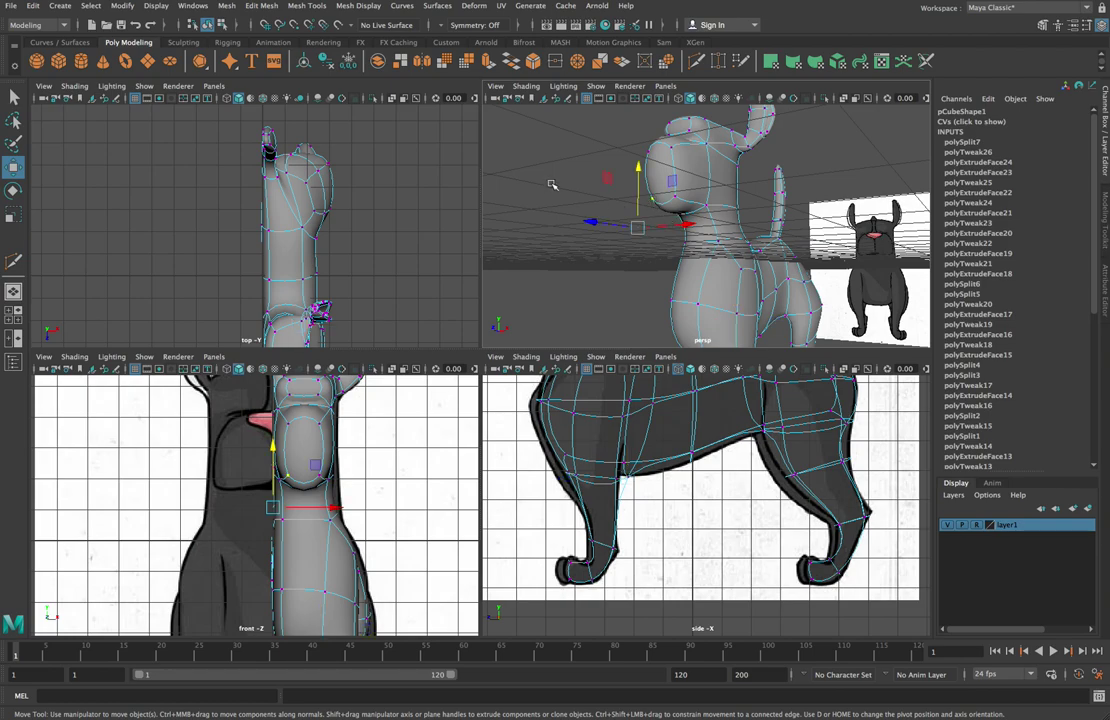
click(562, 228)
alt+drag(562, 228, 617, 228)
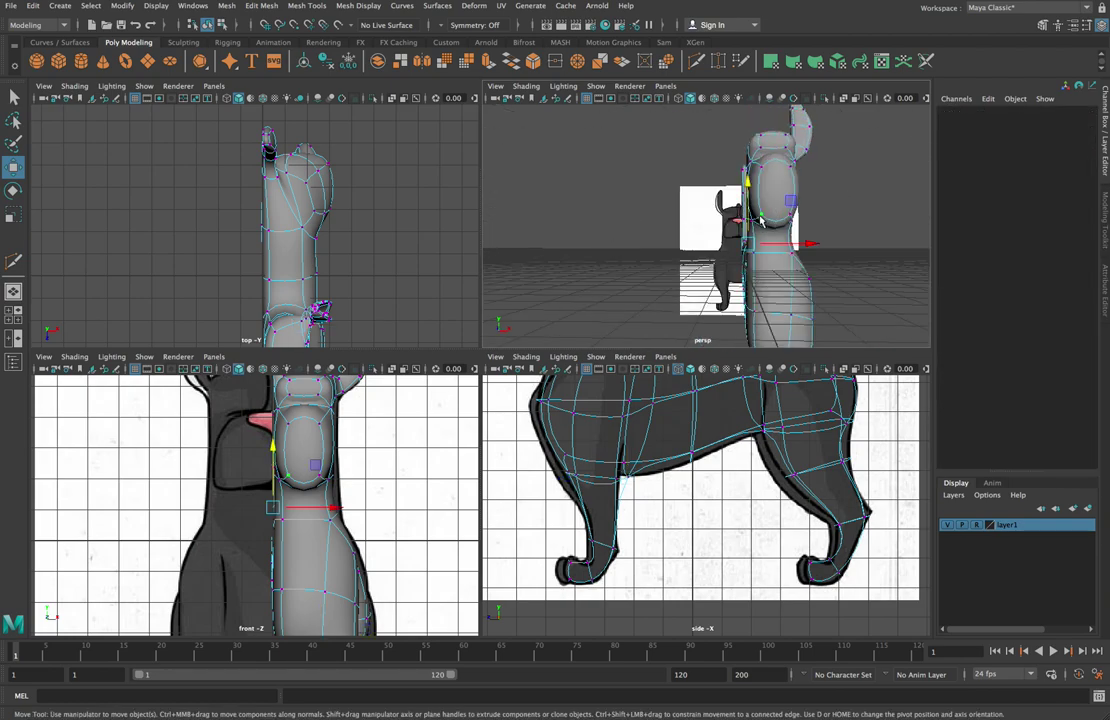
click(760, 218)
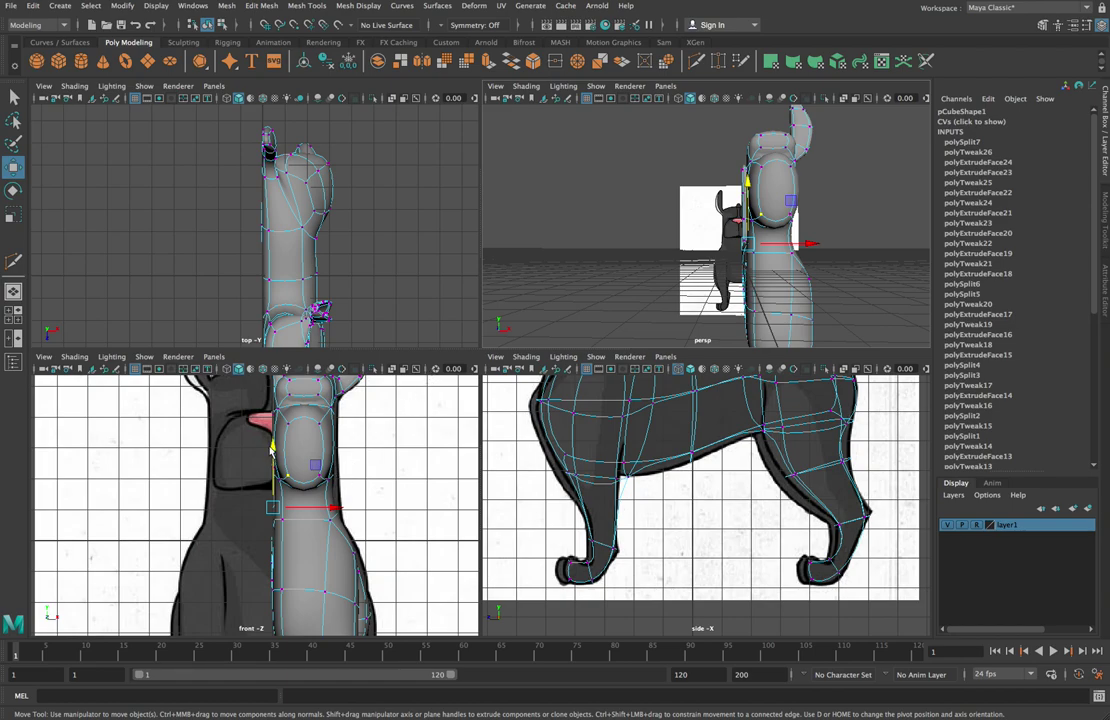
drag(272, 446, 285, 470)
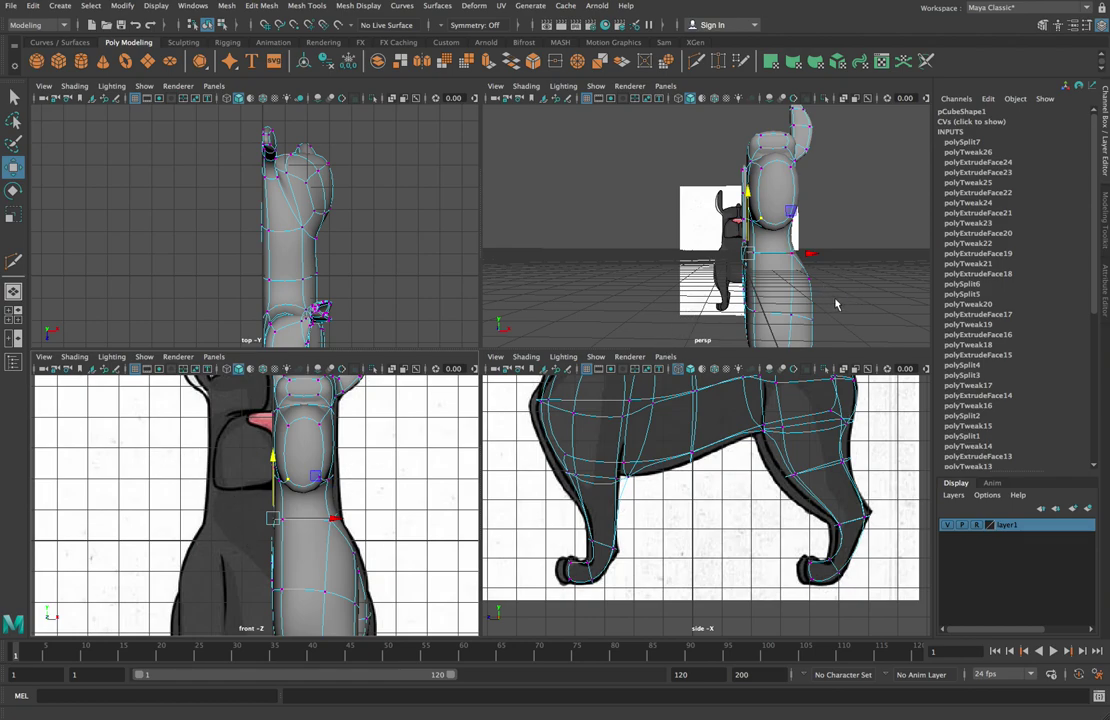
Step: Examine the overall shape of the half-dog model from behind, above, the front and the side in the perspective view
alt+drag(880, 225, 669, 265)
scroll(715, 444, up, 3)
scroll(715, 444, down, 10)
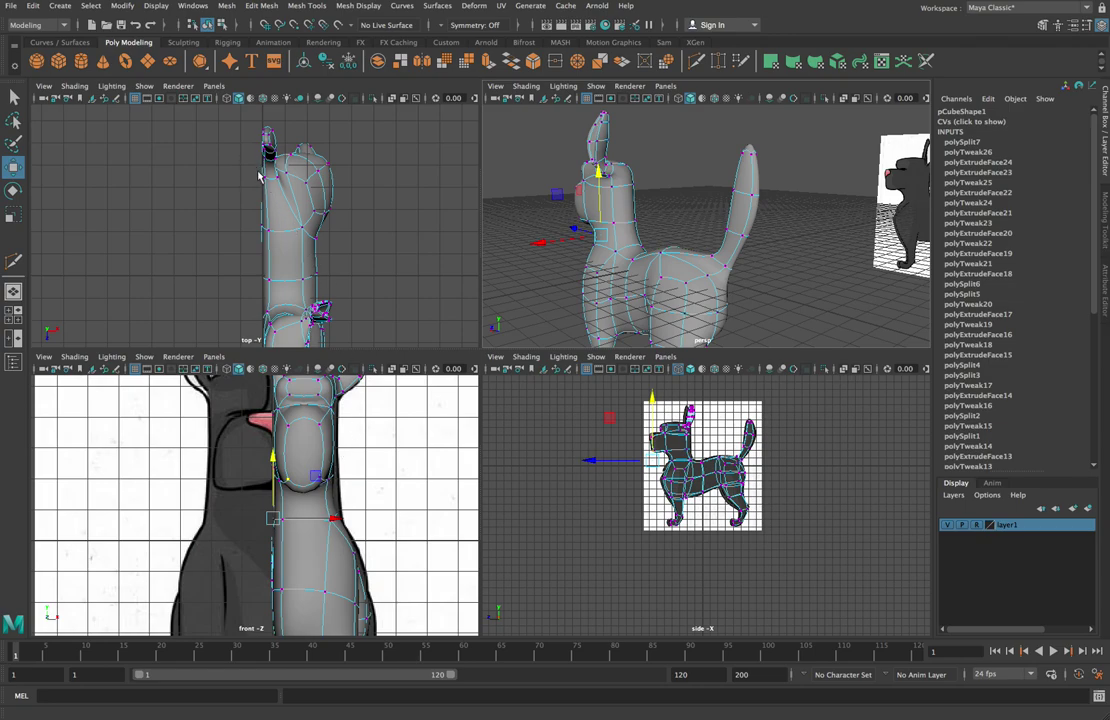
alt+drag(785, 265, 806, 244)
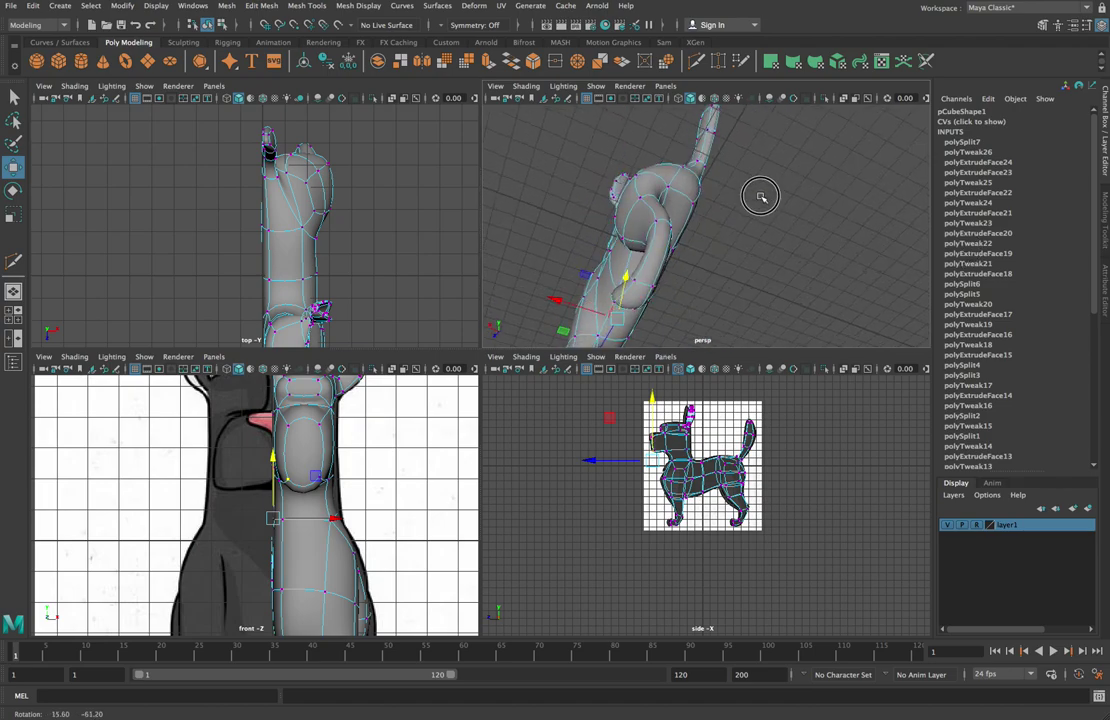
alt+drag(771, 194, 806, 208)
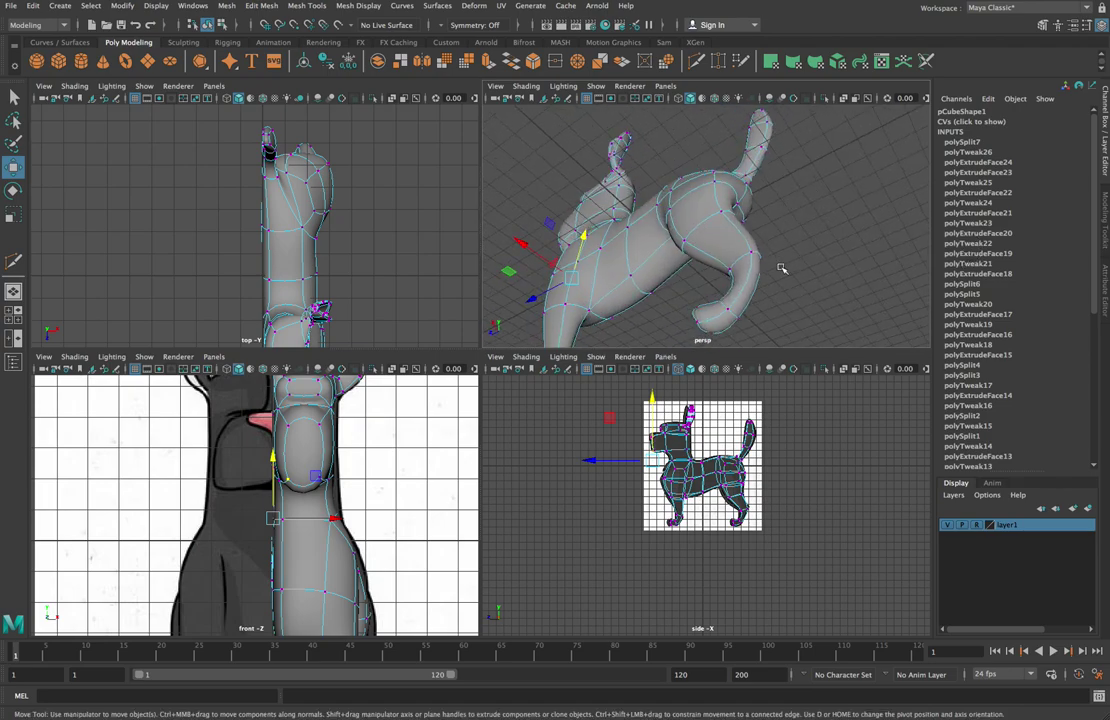
alt+drag(741, 263, 675, 266)
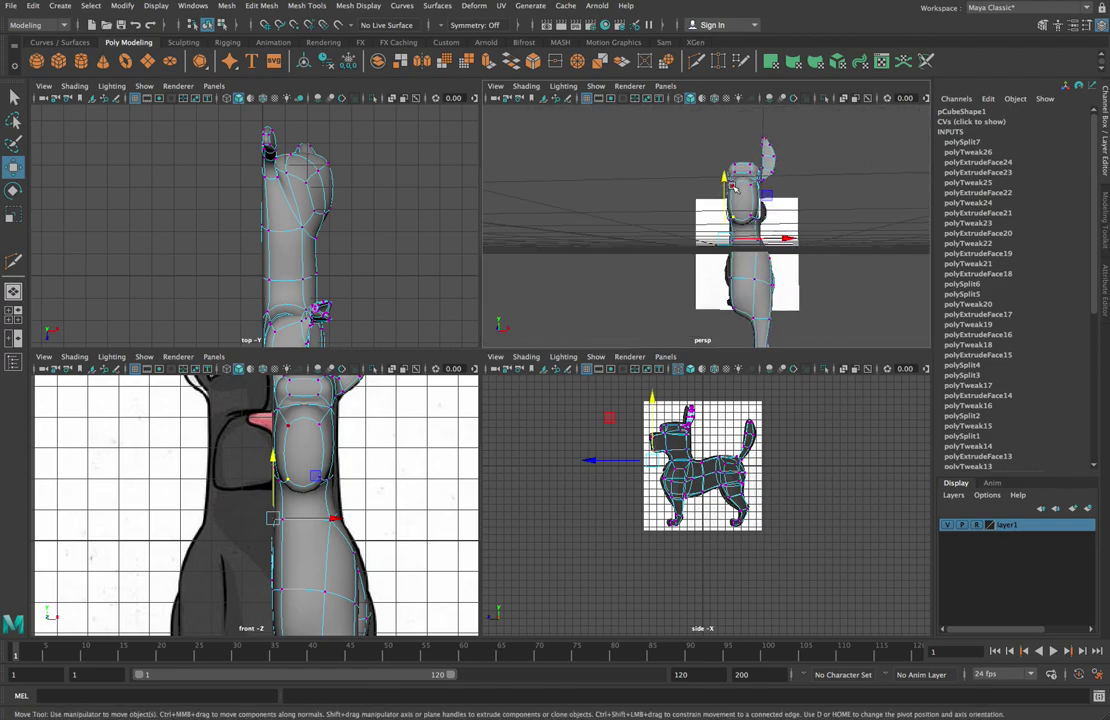
alt+drag(733, 224, 806, 262)
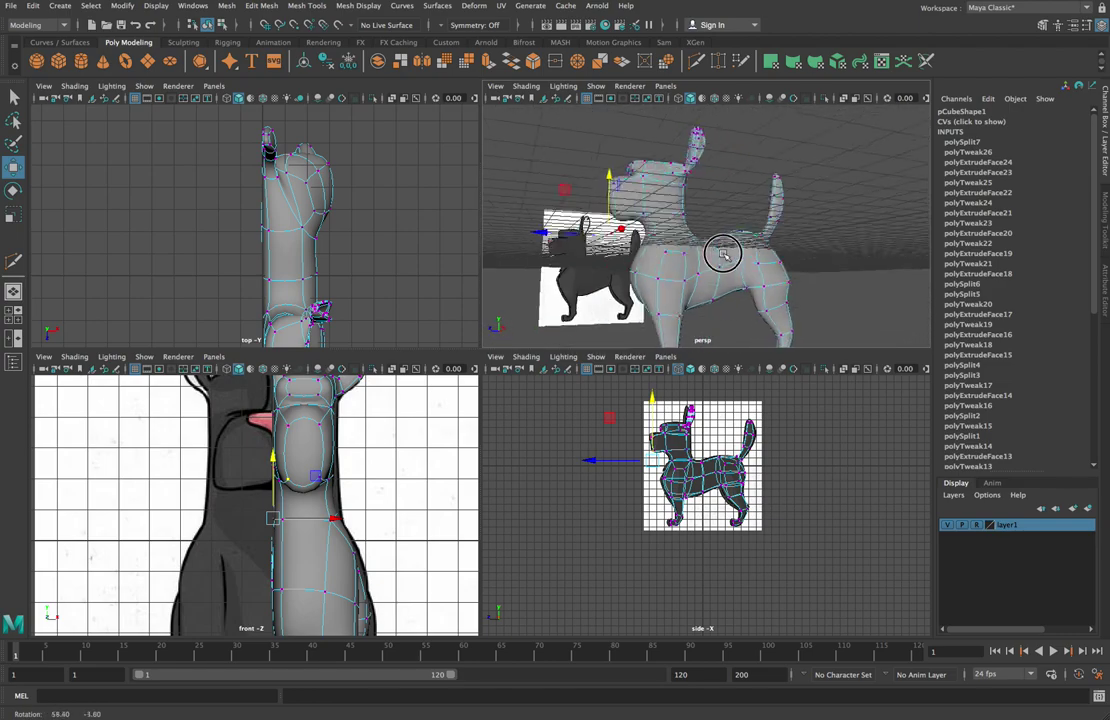
alt+drag(628, 281, 640, 279)
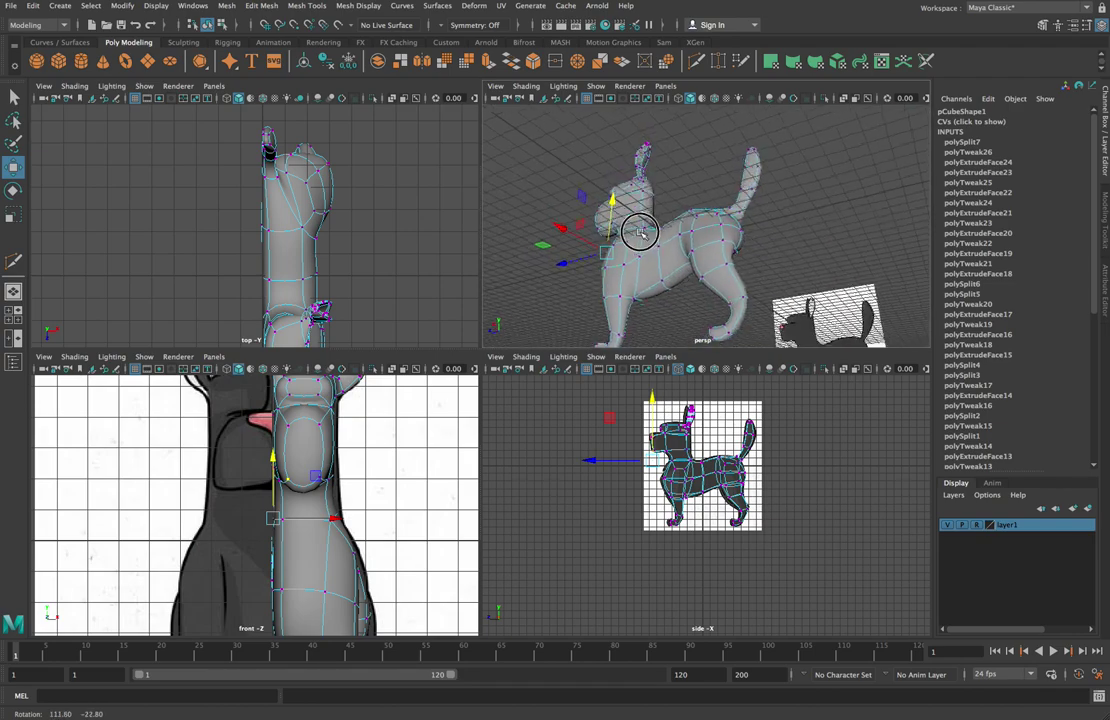
alt+drag(766, 211, 772, 232)
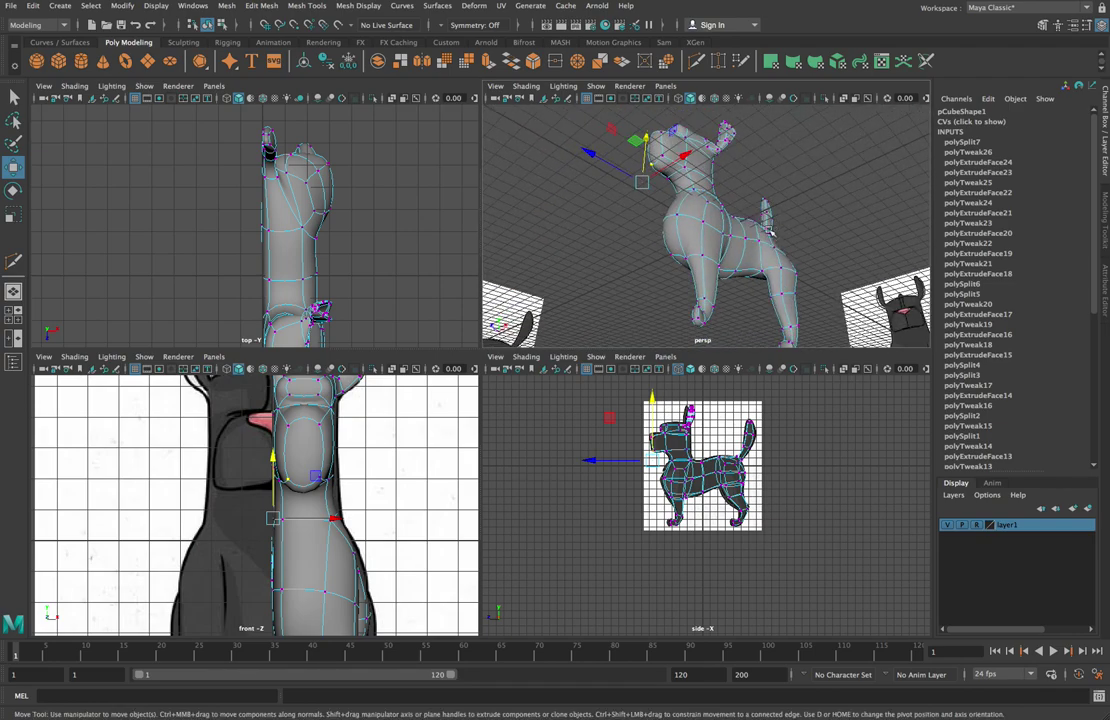
alt+drag(785, 305, 850, 271)
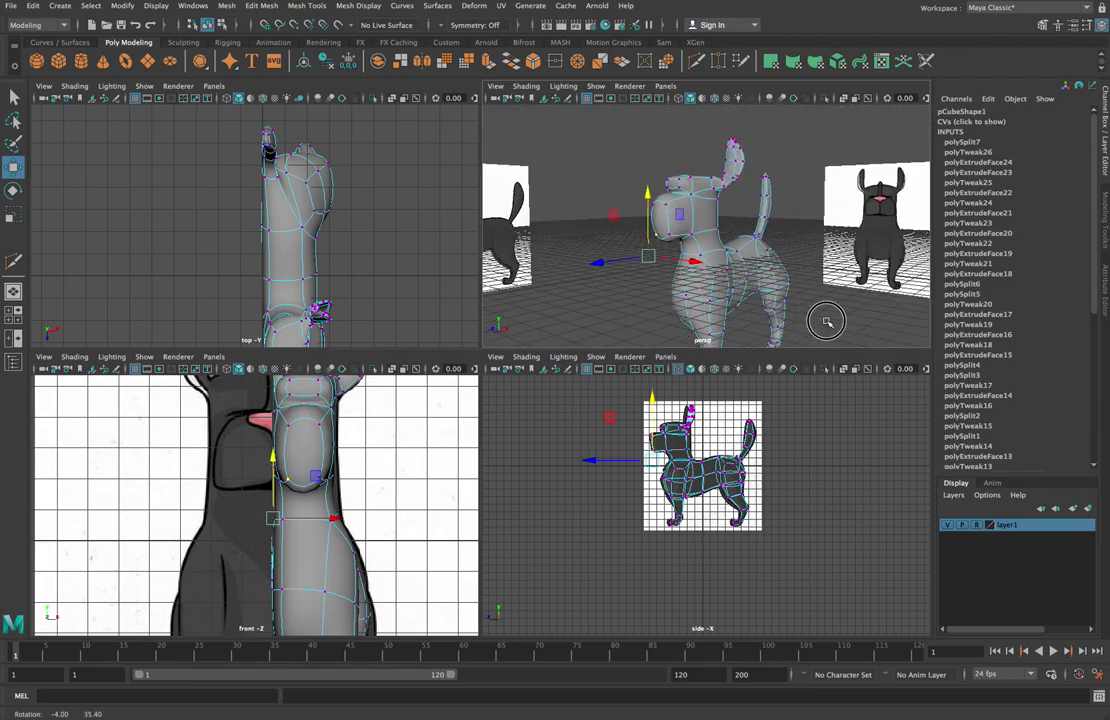
alt+drag(826, 321, 845, 272)
Step: Save the scene under the new name "doggo4 part 34mb.mb" as a Maya Binary file and accept the student version notice
click(11, 5)
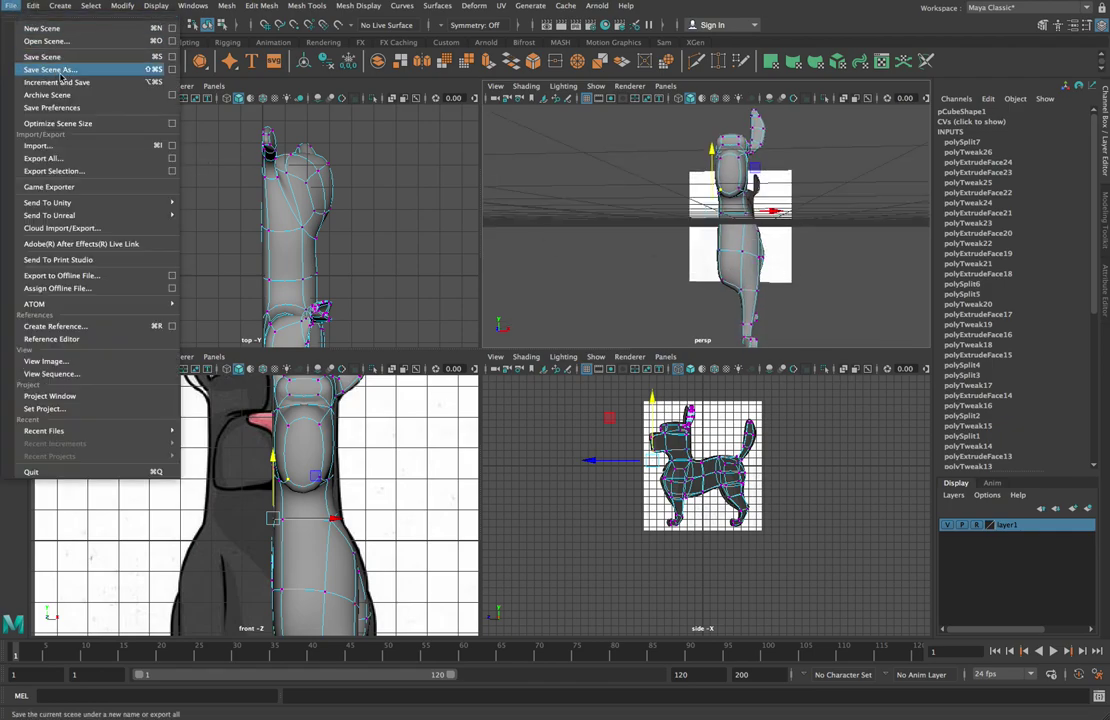
click(55, 70)
click(556, 54)
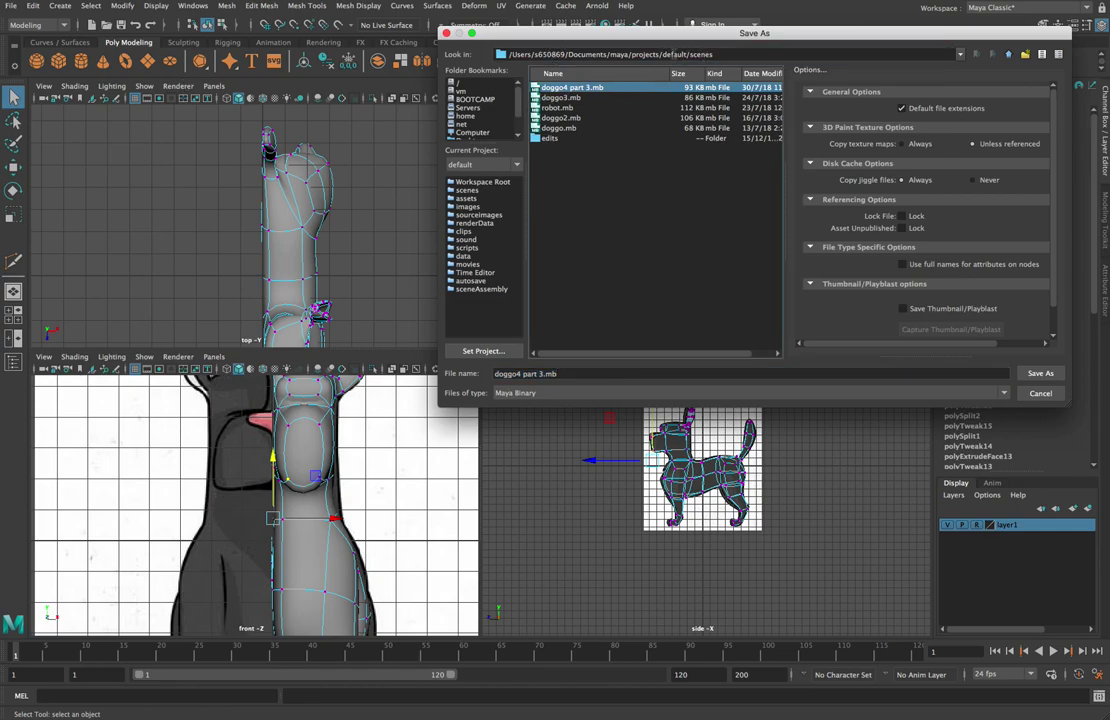
click(540, 373)
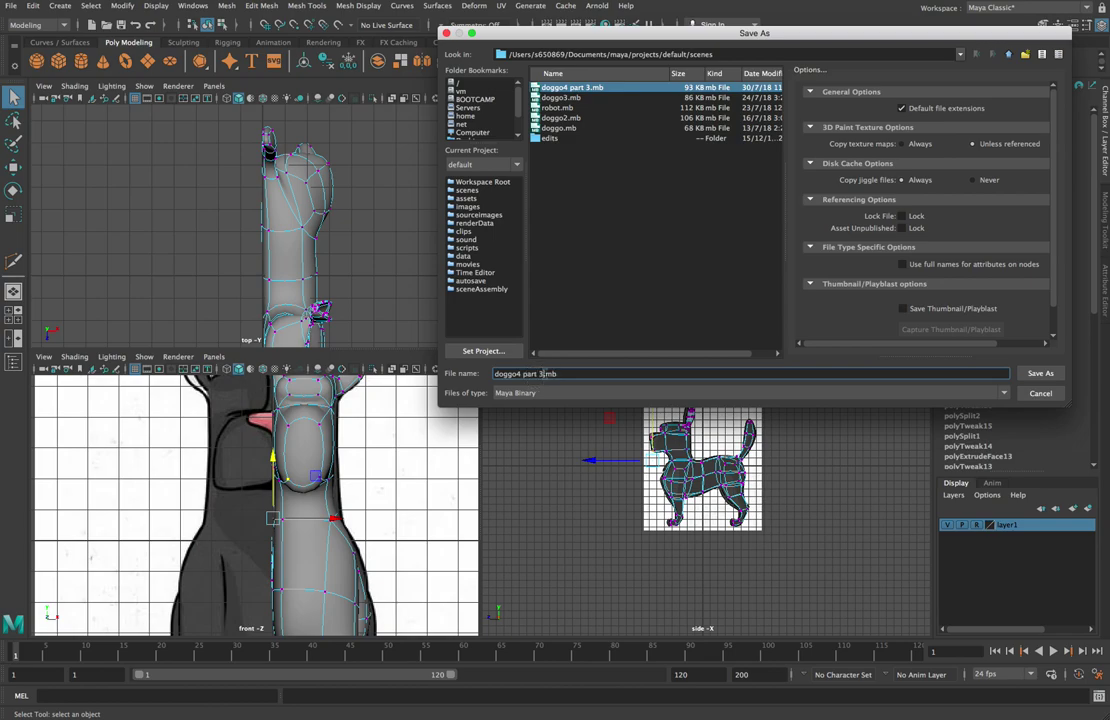
key(Return)
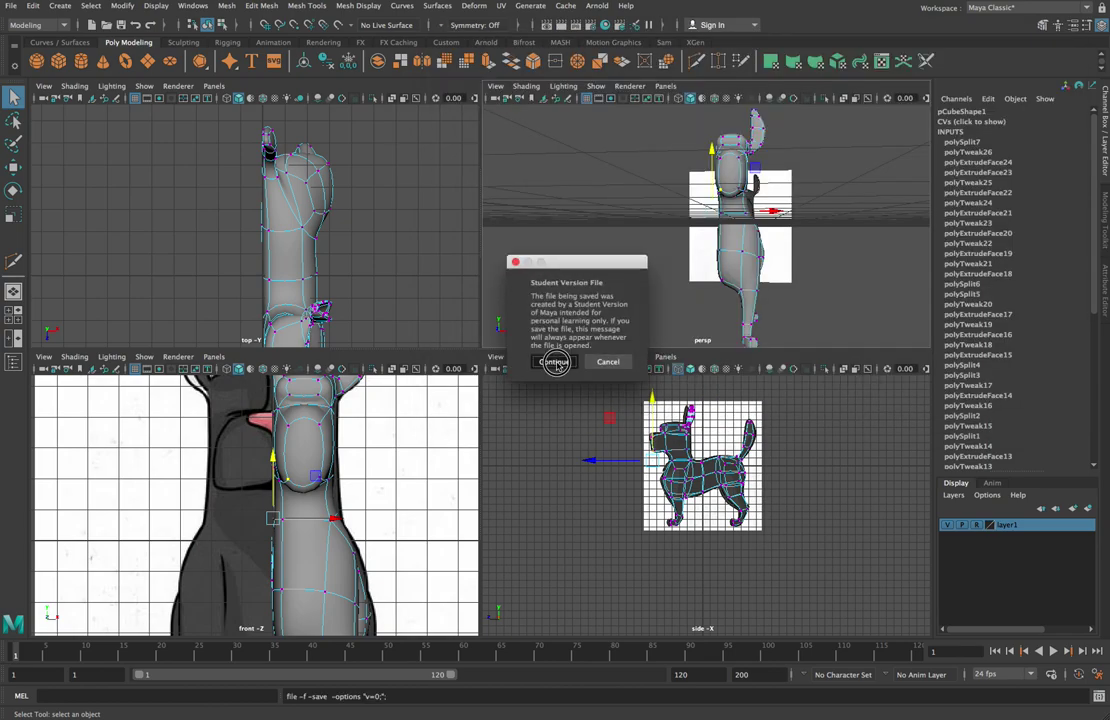
click(553, 362)
Step: Turn off the smooth mesh preview so the dog model displays as its low-poly cage
key(w)
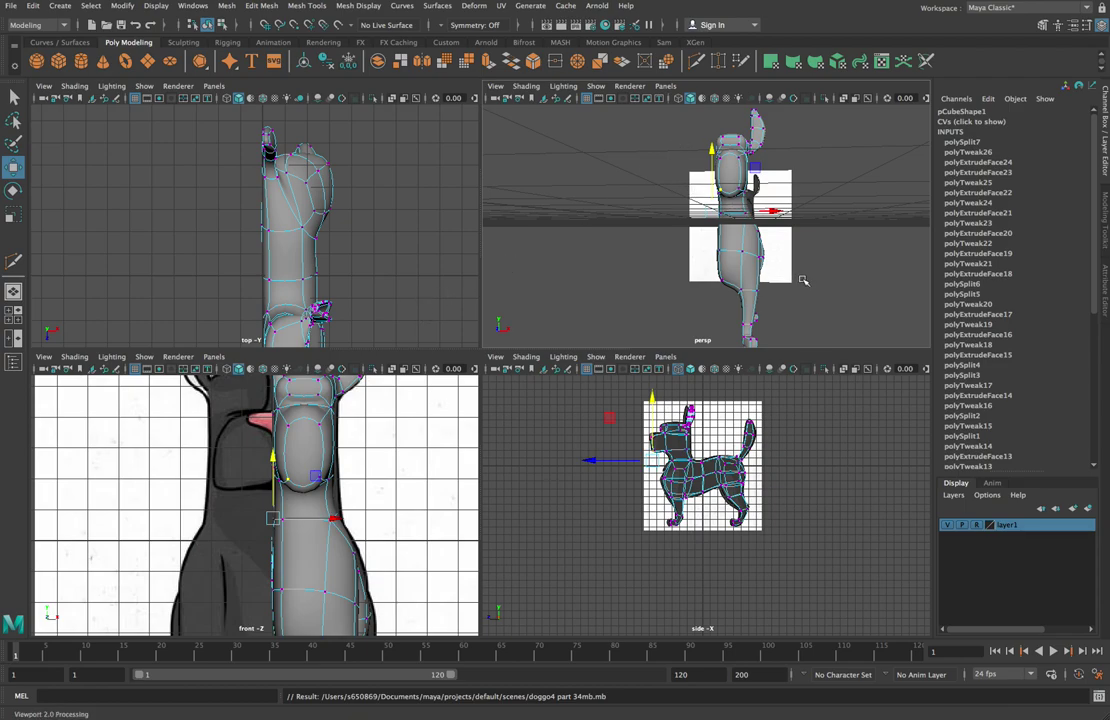
right_click(643, 208)
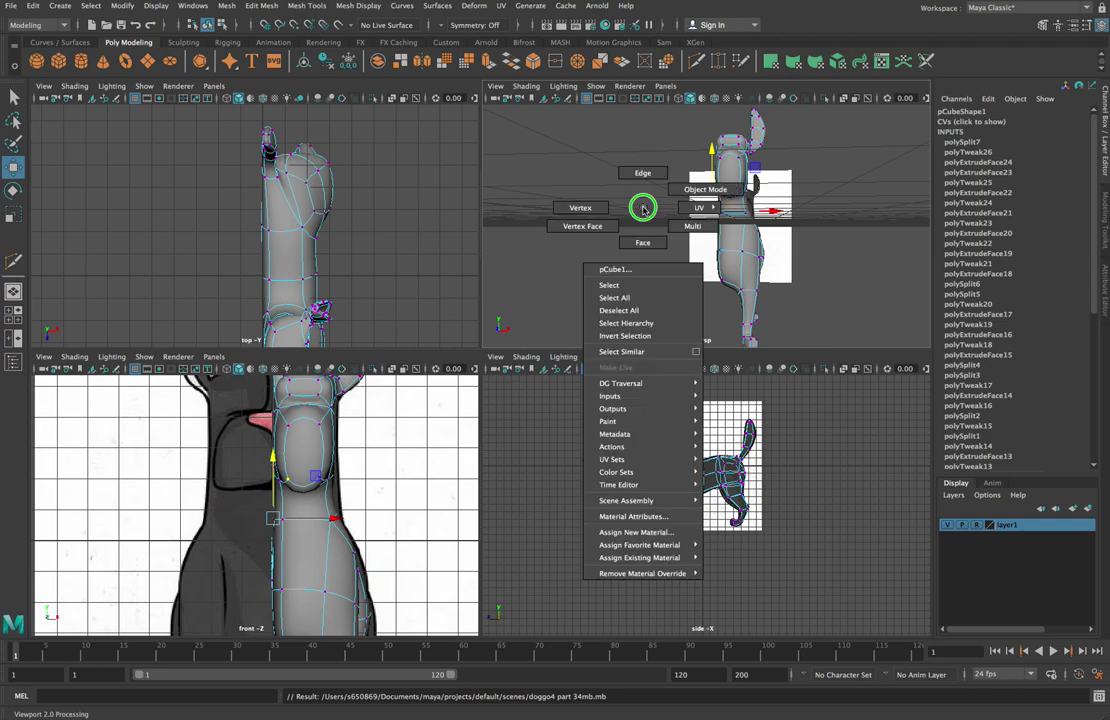
click(644, 209)
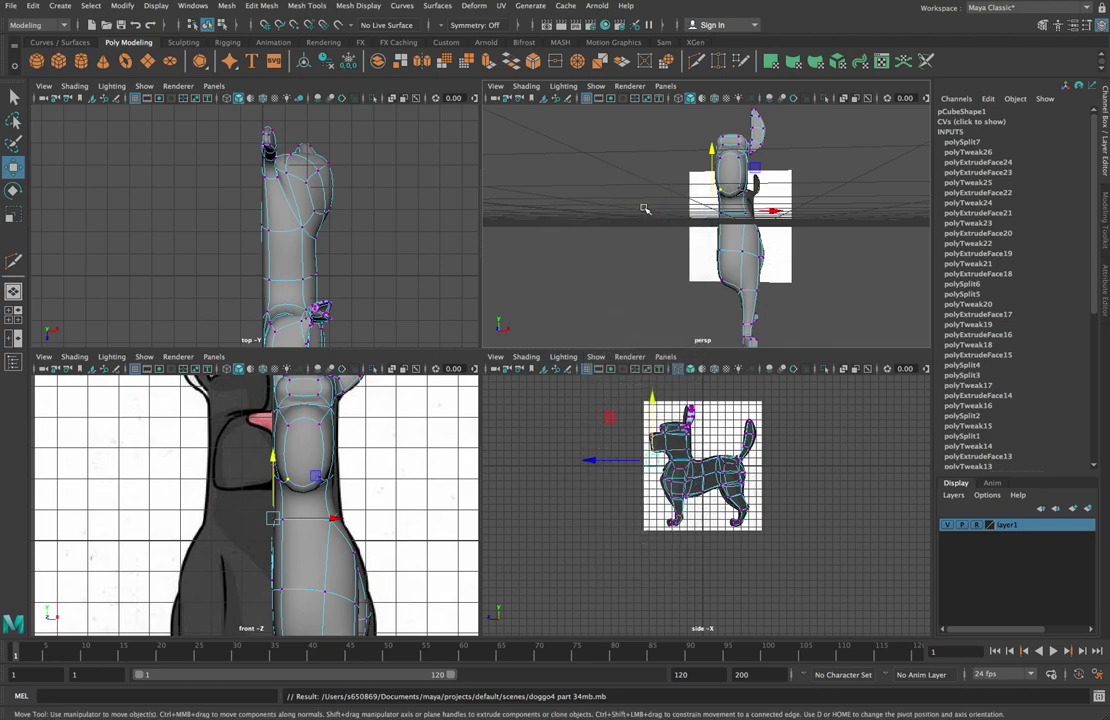
key(3)
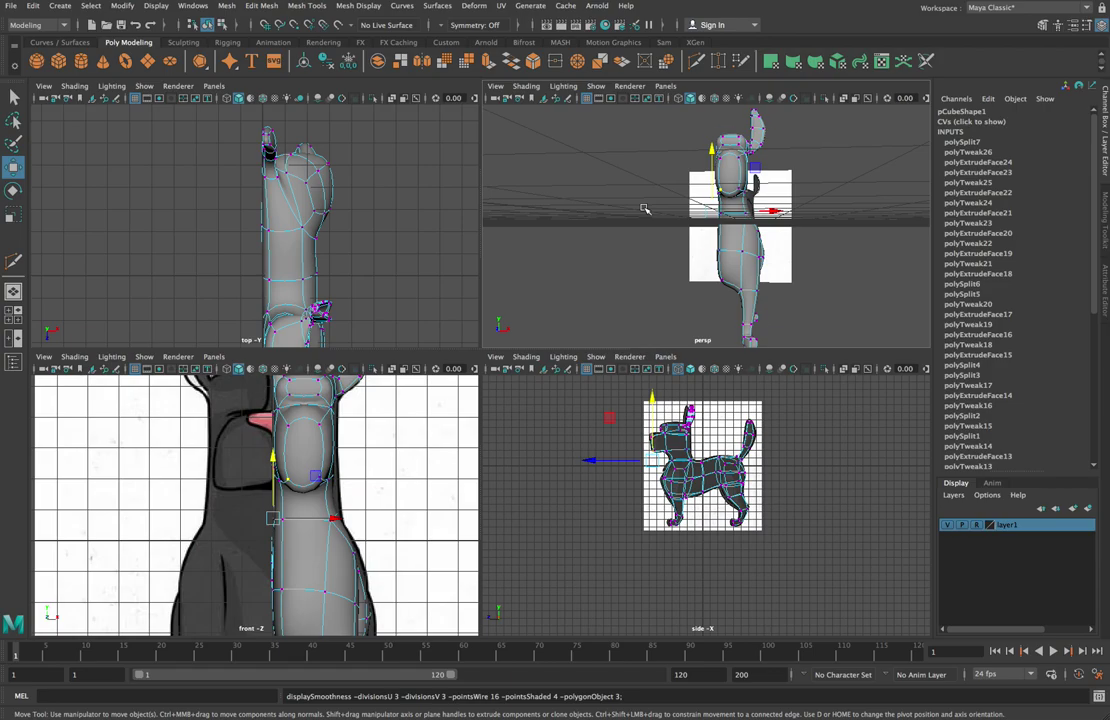
key(1)
Step: Examine the flat inner side of the half-dog and the alignment of its centre-line vertices in the perspective and front views
alt+drag(642, 259, 503, 263)
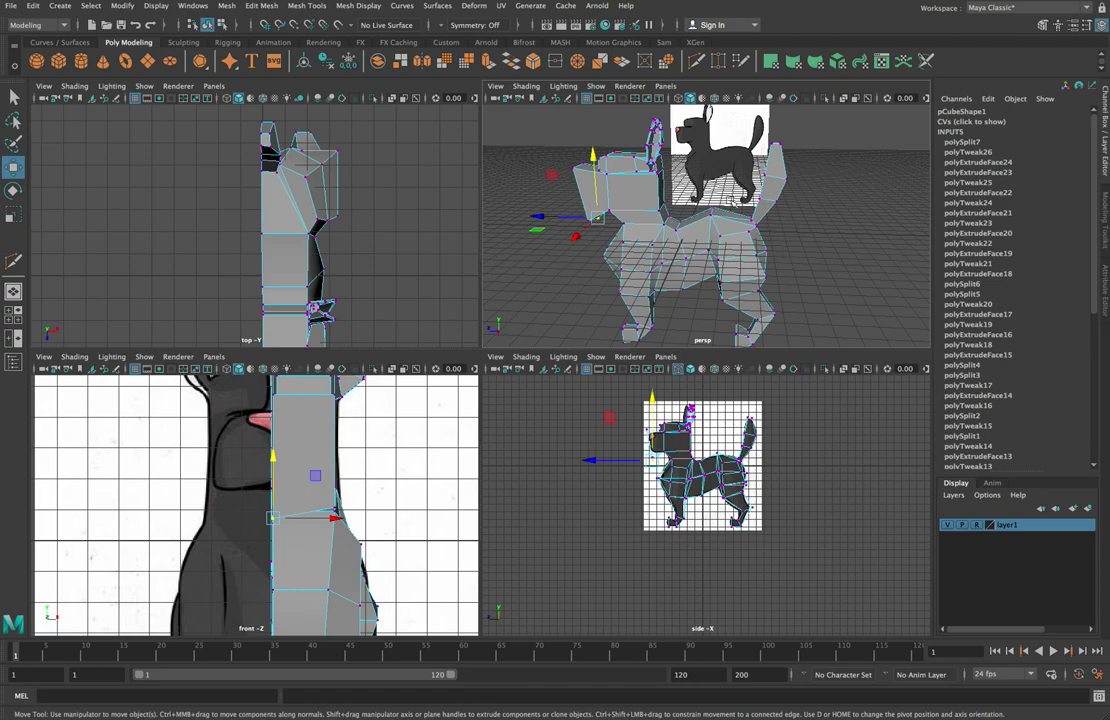
alt+drag(634, 268, 842, 287)
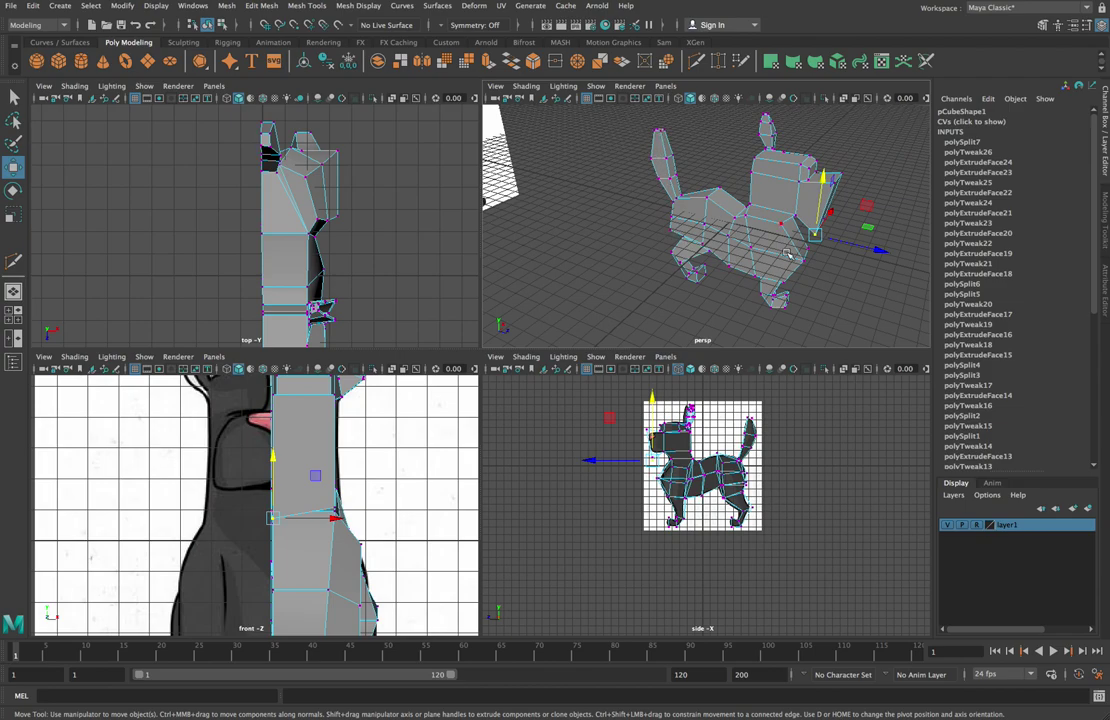
alt+drag(793, 257, 760, 253)
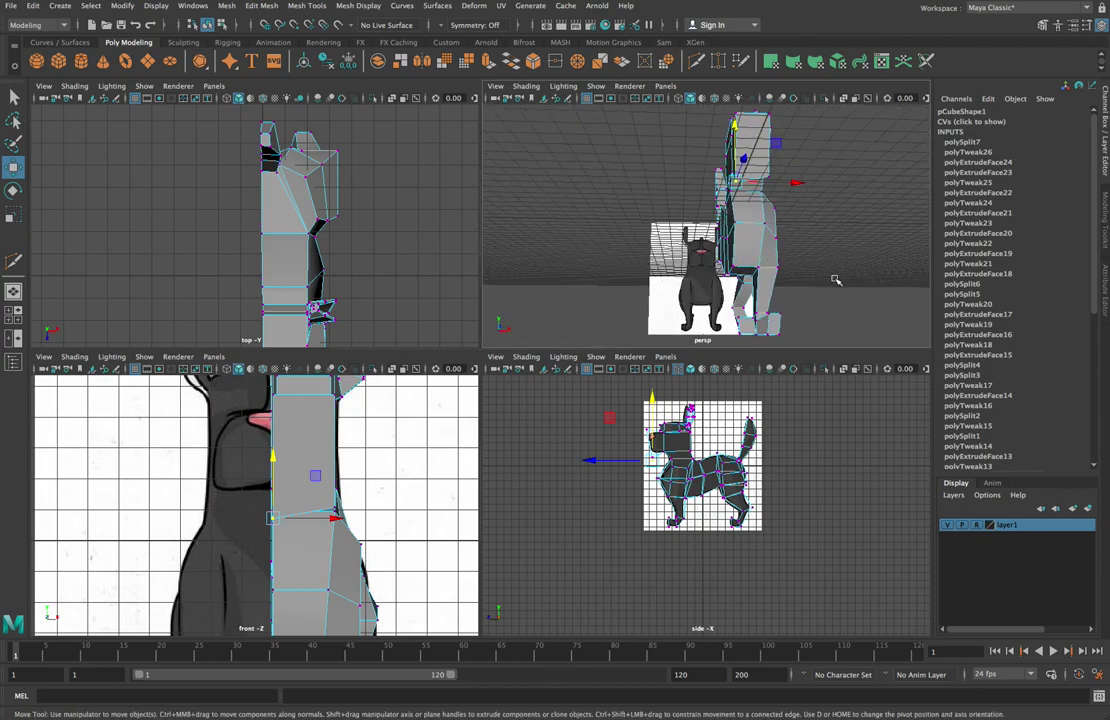
alt+drag(839, 281, 736, 237)
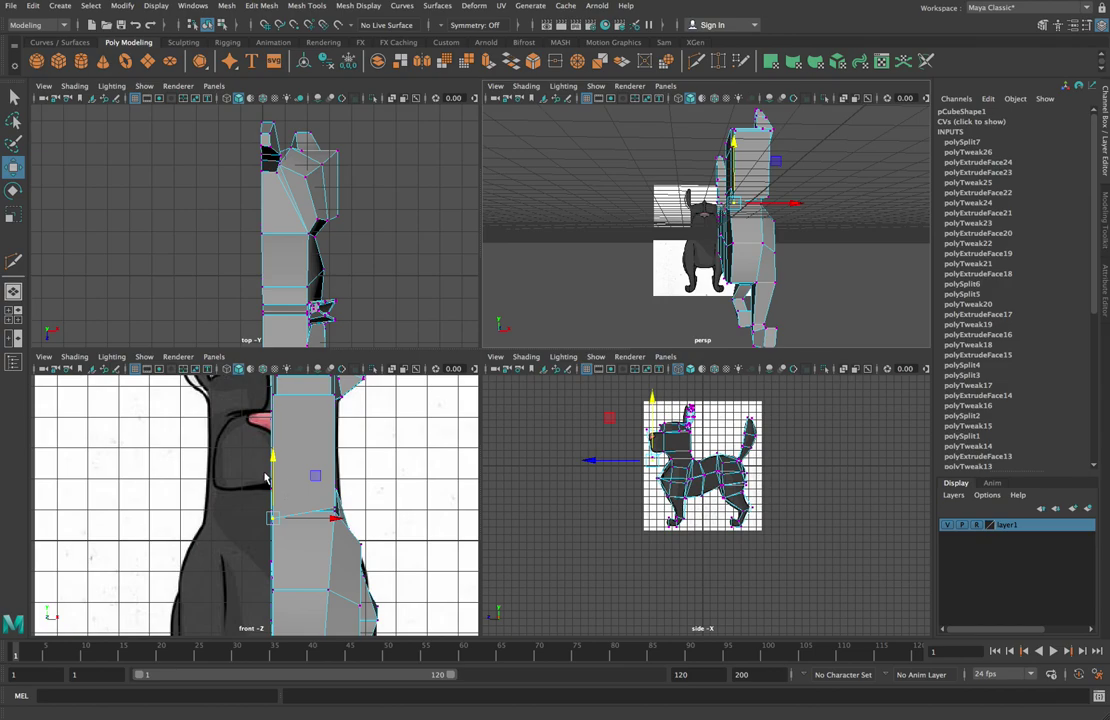
scroll(263, 468, up, 5)
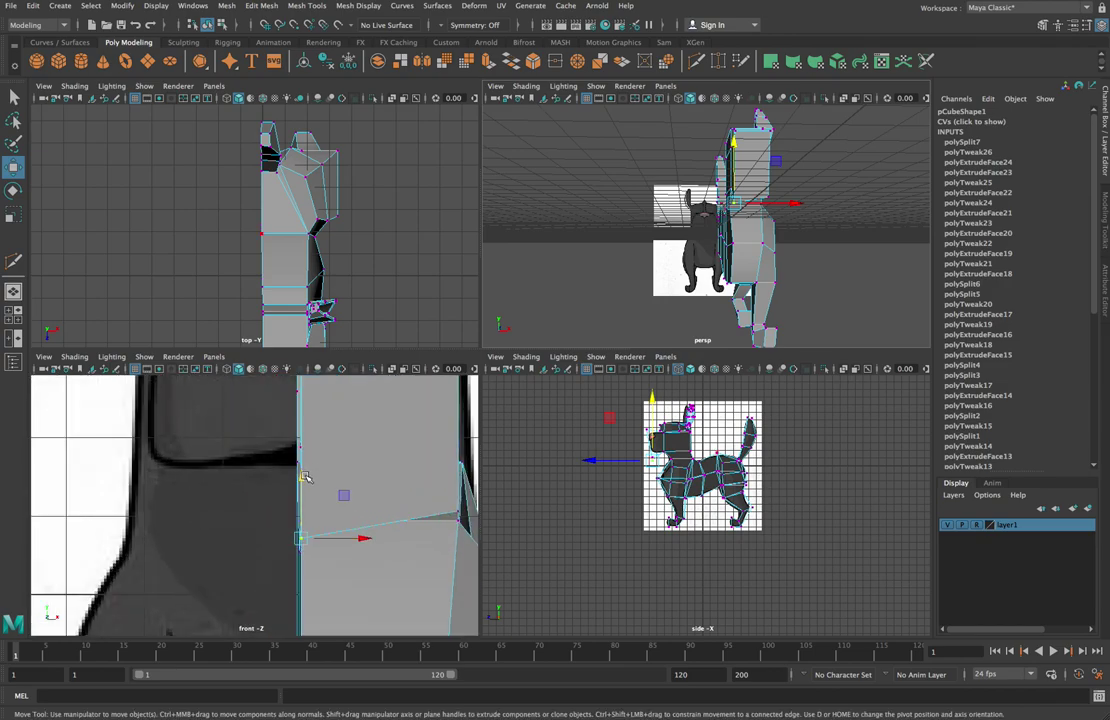
click(296, 390)
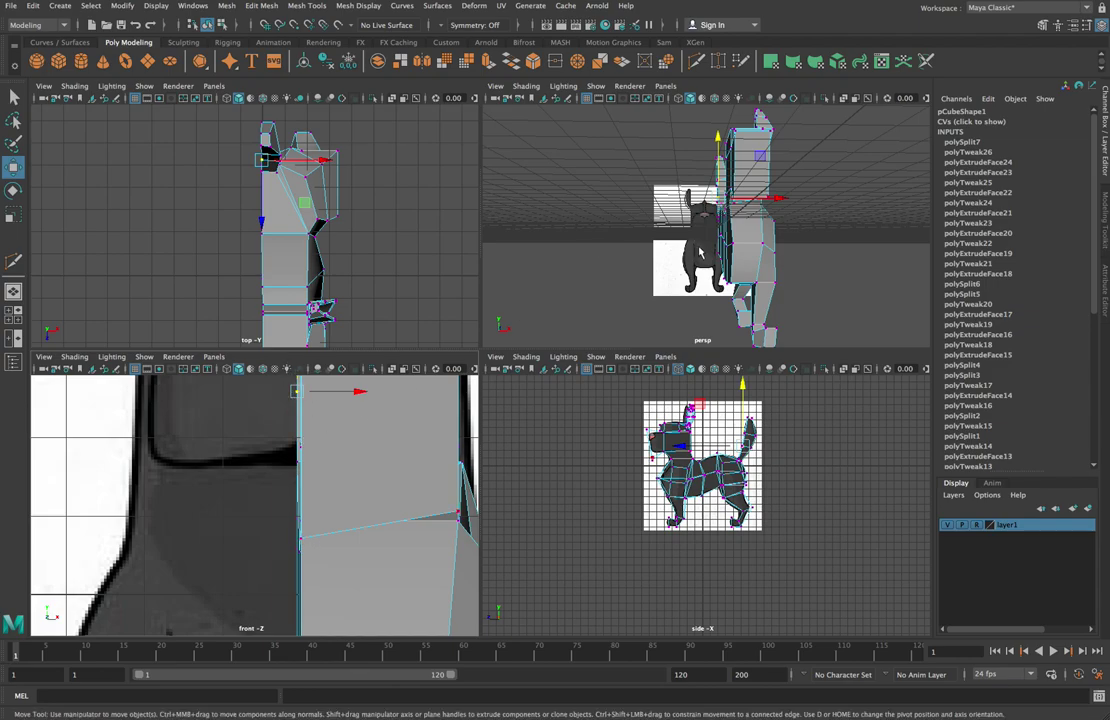
alt+drag(668, 256, 641, 261)
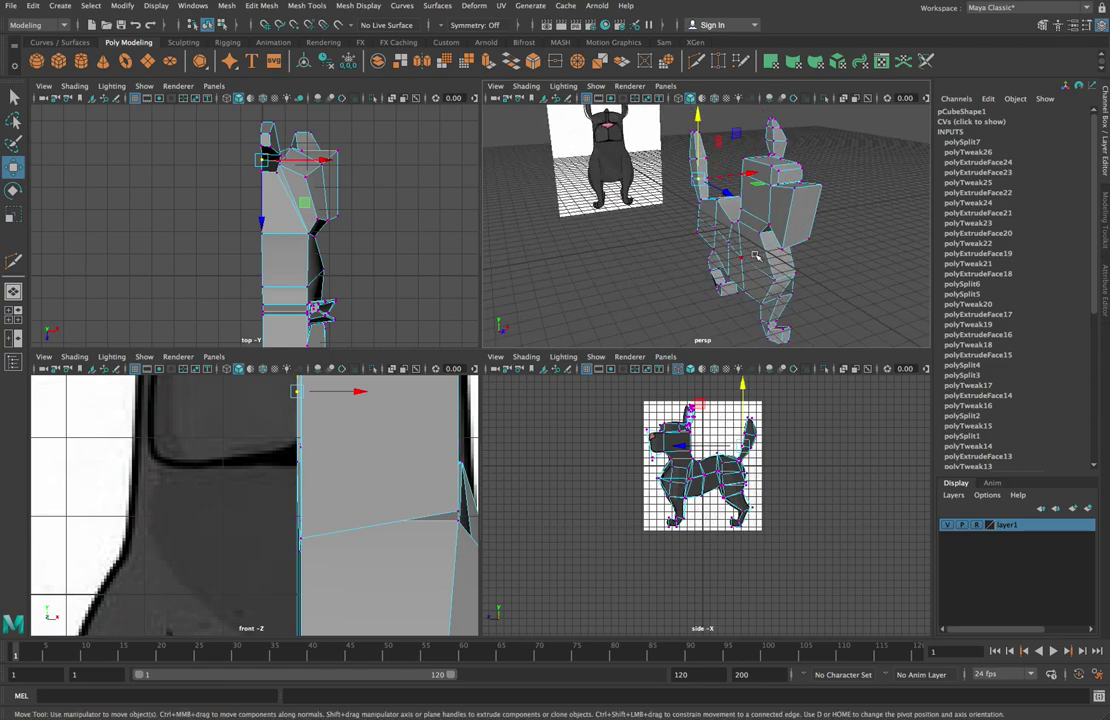
alt+drag(835, 279, 788, 136)
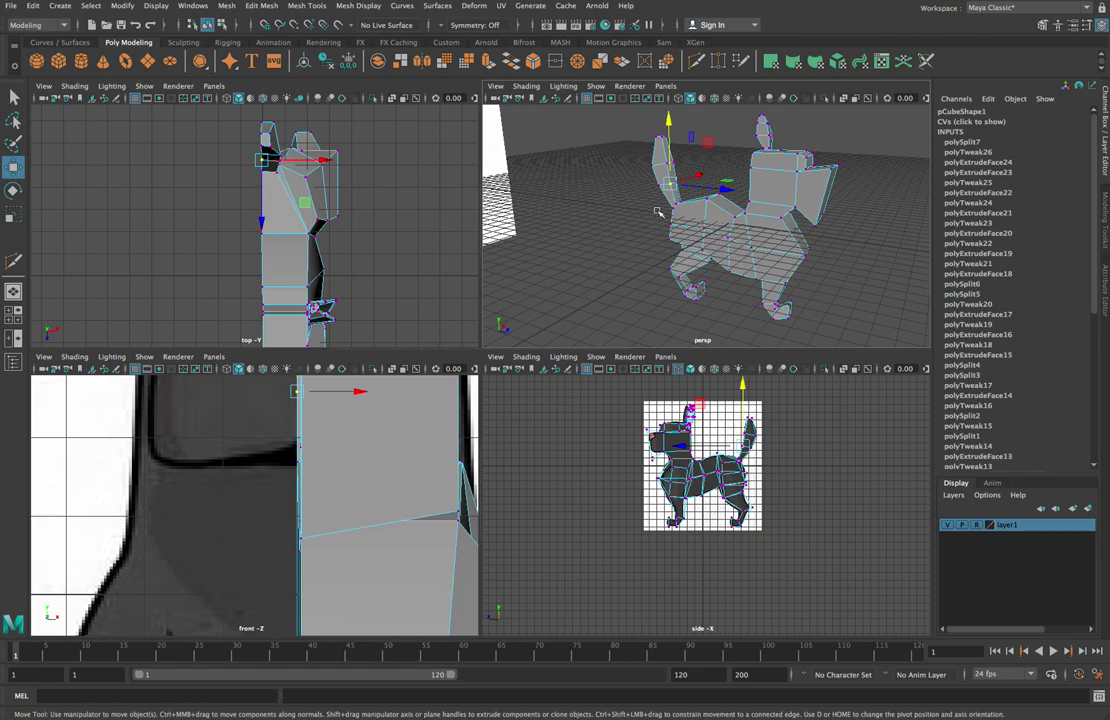
Step: Select the flat inner faces of the tail, body, neck and head along the half-dog's centre plane and delete them
right_click(592, 195)
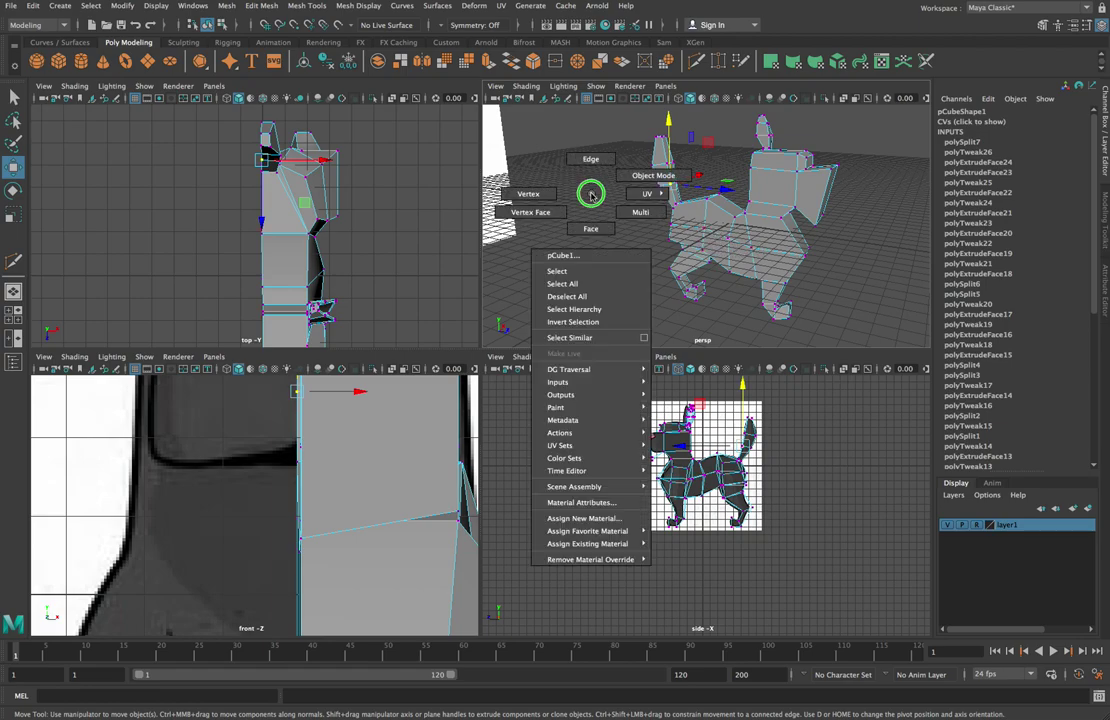
right_drag(591, 195, 596, 229)
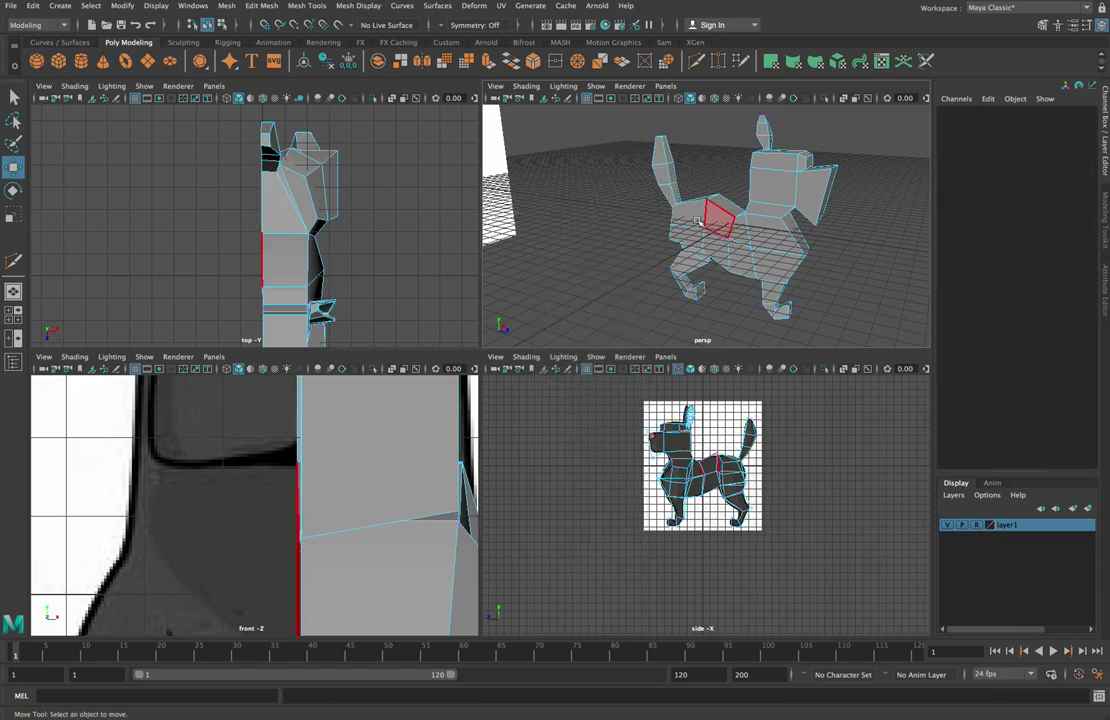
click(660, 158)
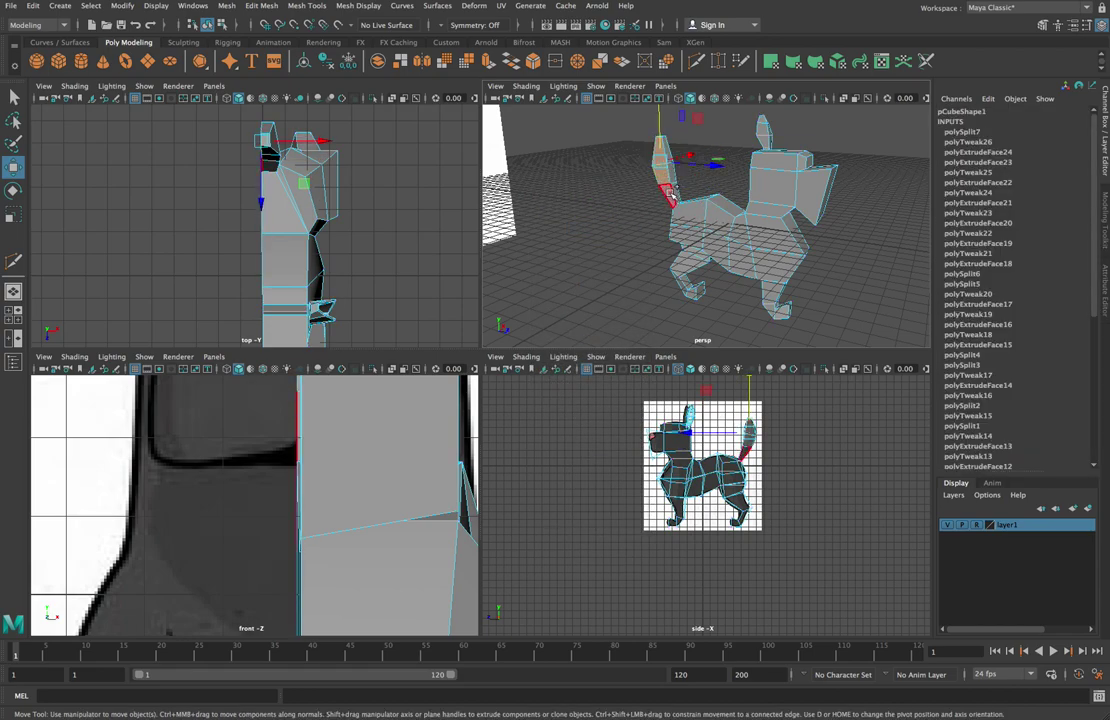
shift+click(671, 197)
shift+click(690, 213)
shift+click(690, 238)
shift+click(716, 249)
shift+click(722, 219)
shift+click(742, 236)
shift+click(742, 262)
shift+click(772, 263)
shift+click(769, 228)
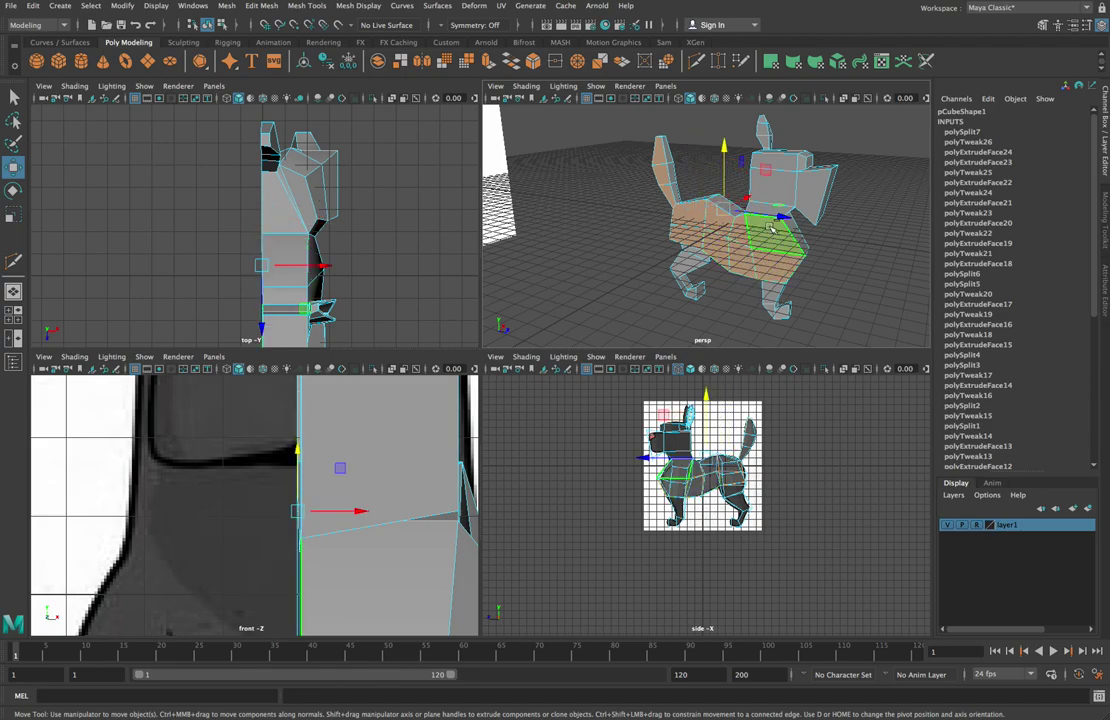
shift+click(768, 214)
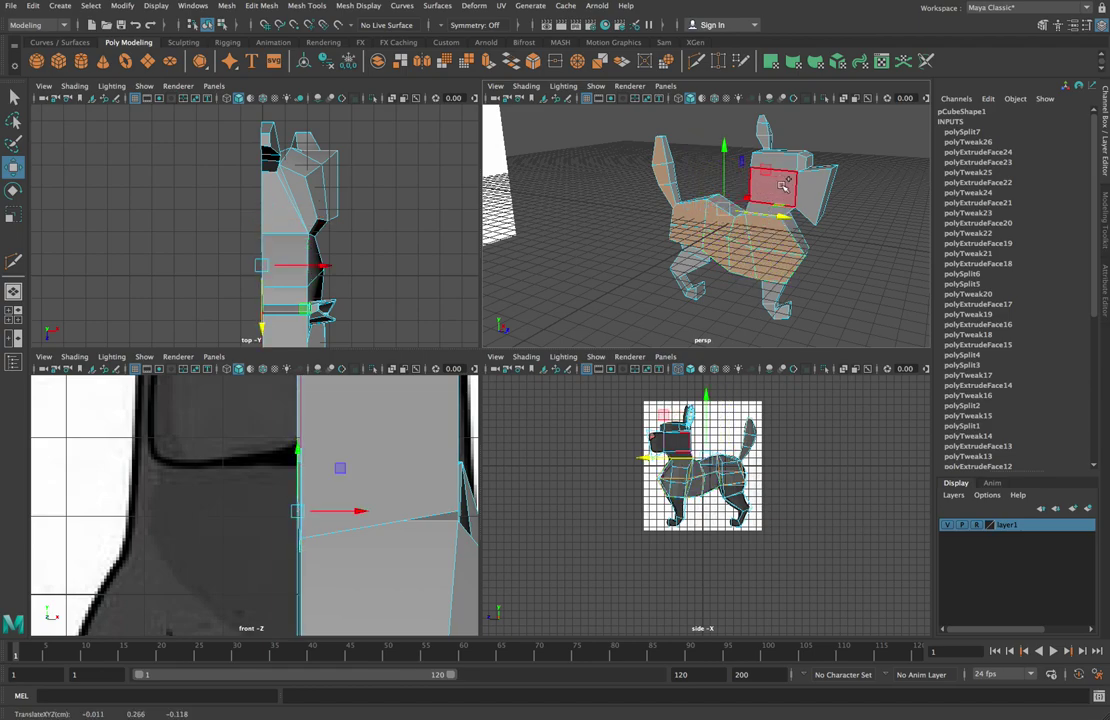
shift+click(785, 183)
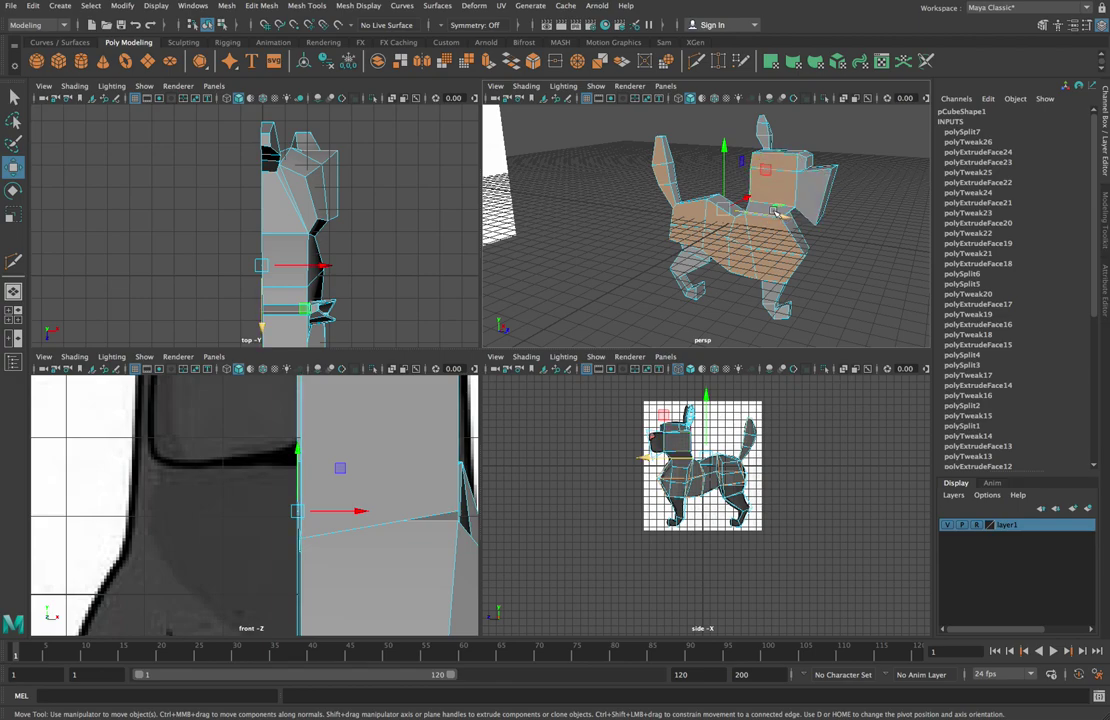
key(q)
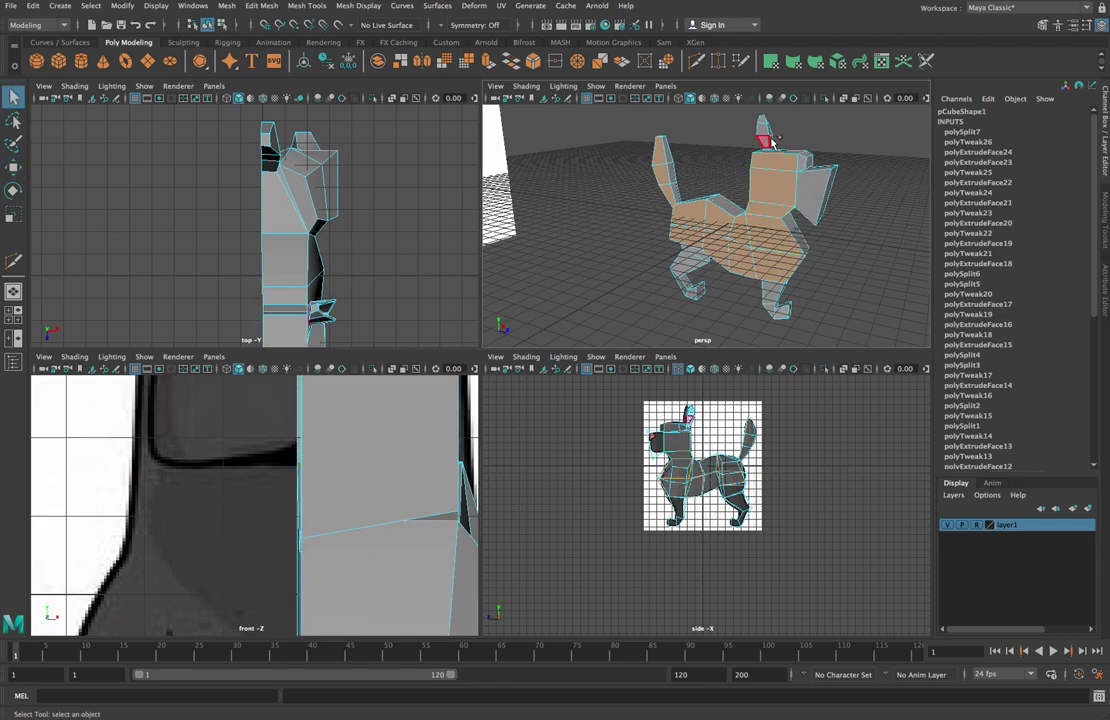
alt+drag(865, 248, 765, 160)
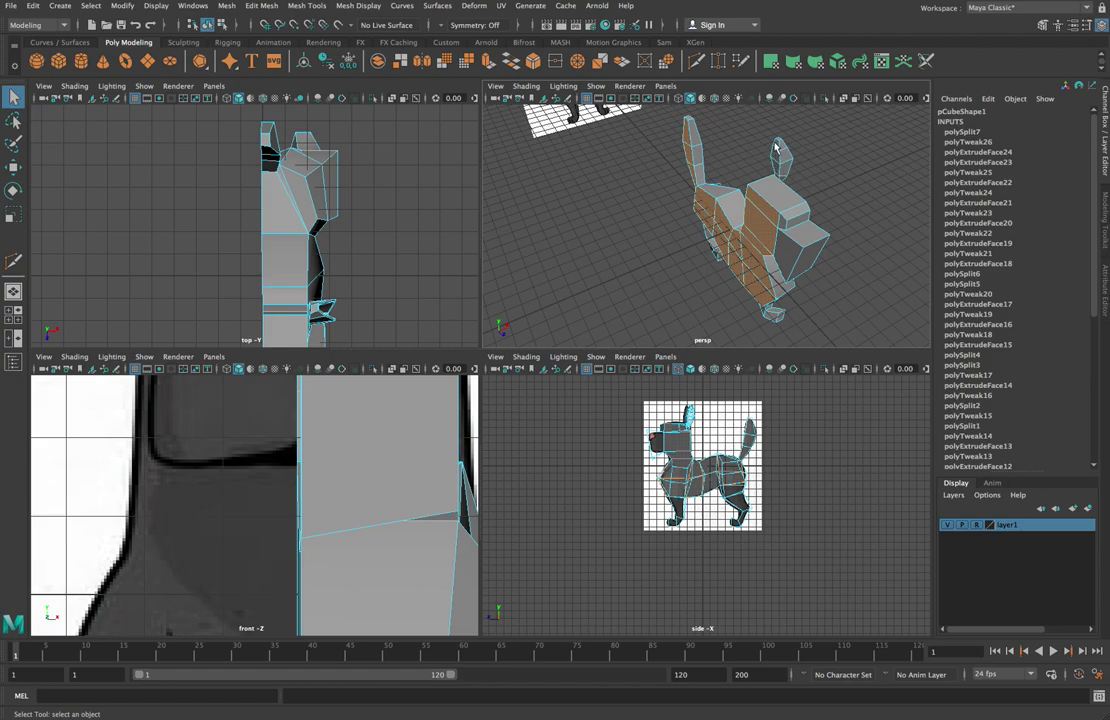
alt+drag(832, 292, 855, 258)
alt+drag(865, 315, 748, 278)
alt+drag(840, 255, 840, 293)
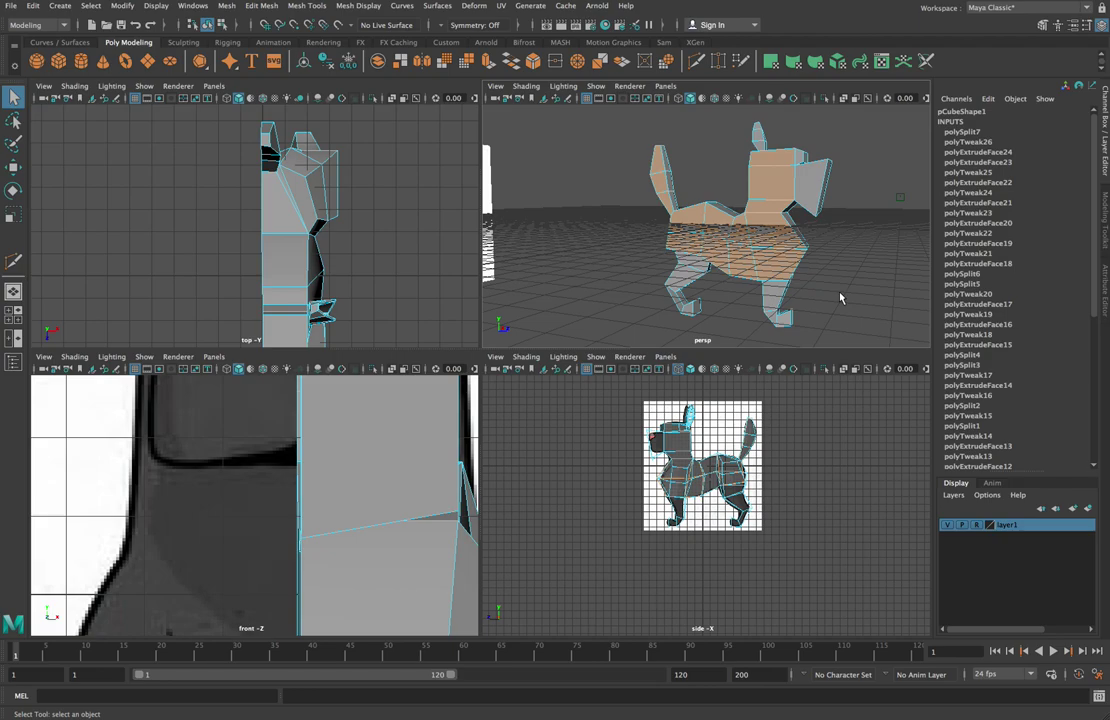
click(840, 297)
Step: Delete the remaining inner face of the muzzle on the half-dog's centre plane
alt+drag(840, 283, 812, 270)
click(805, 245)
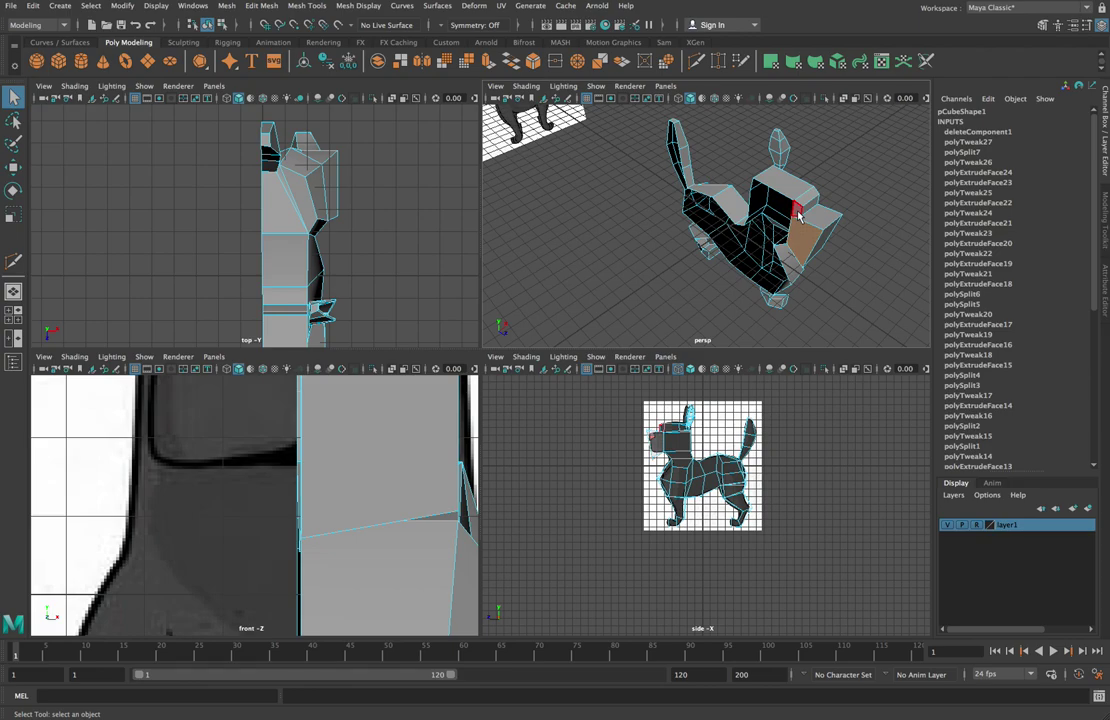
alt+drag(799, 212, 782, 305)
alt+drag(851, 288, 897, 270)
click(817, 218)
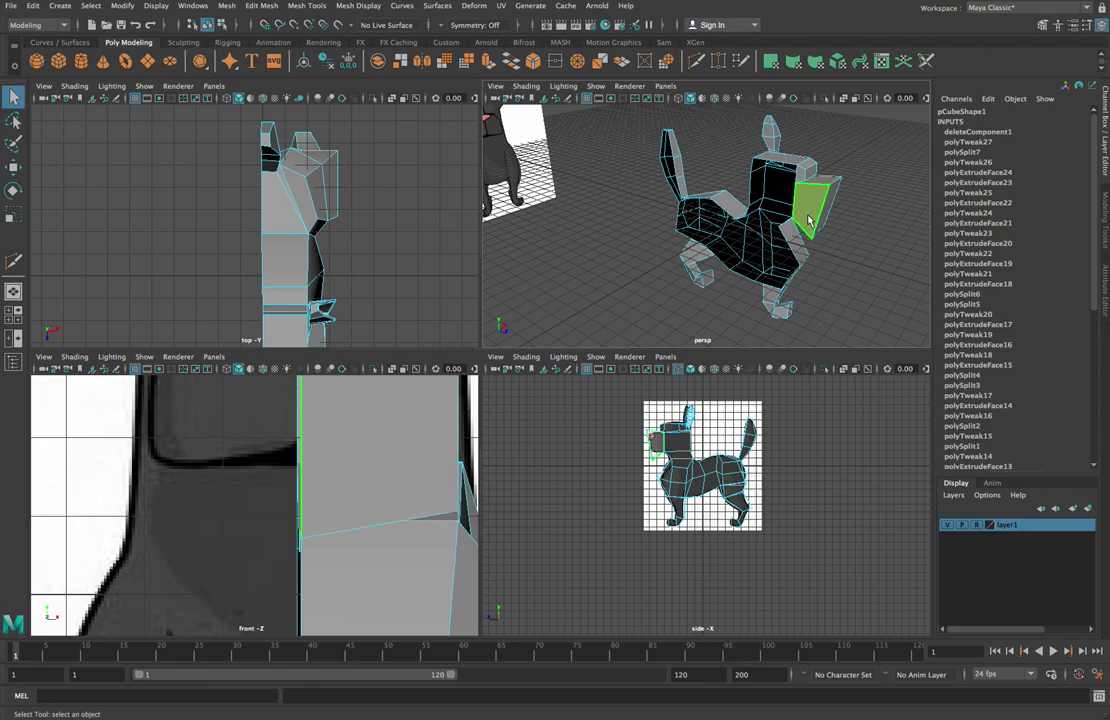
click(830, 250)
alt+drag(830, 250, 872, 255)
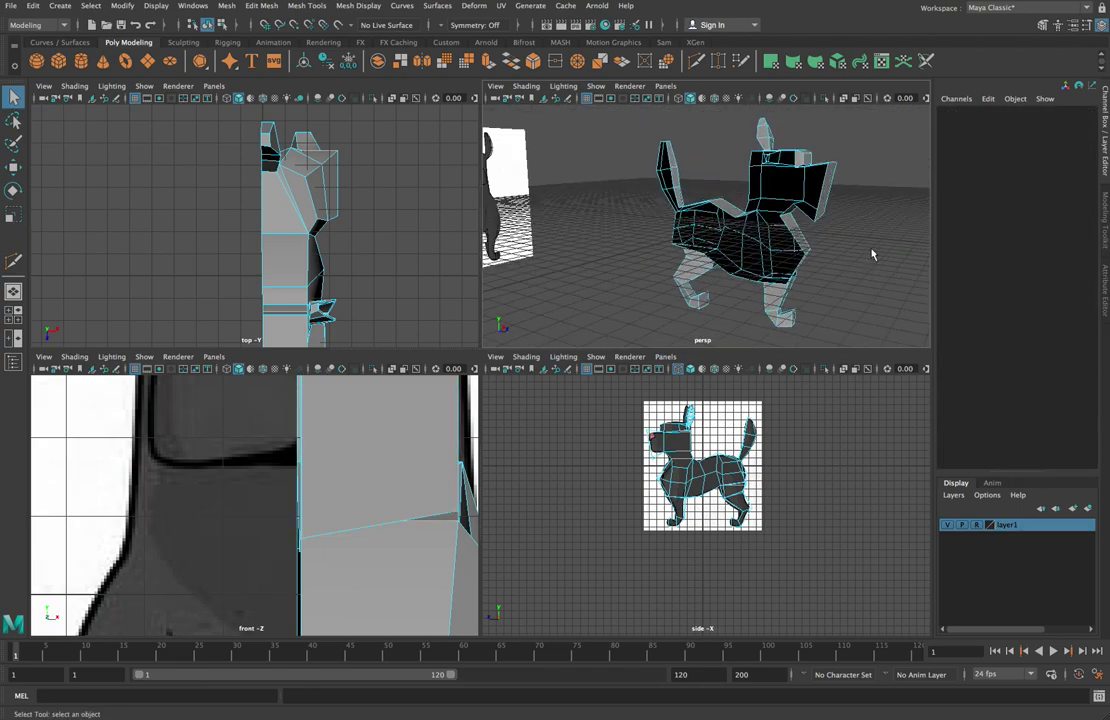
Step: Select all vertices along the half-dog's centre line in the front view and check the selection in the perspective view
right_drag(890, 200, 855, 218)
scroll(262, 487, down, 10)
drag(243, 415, 265, 607)
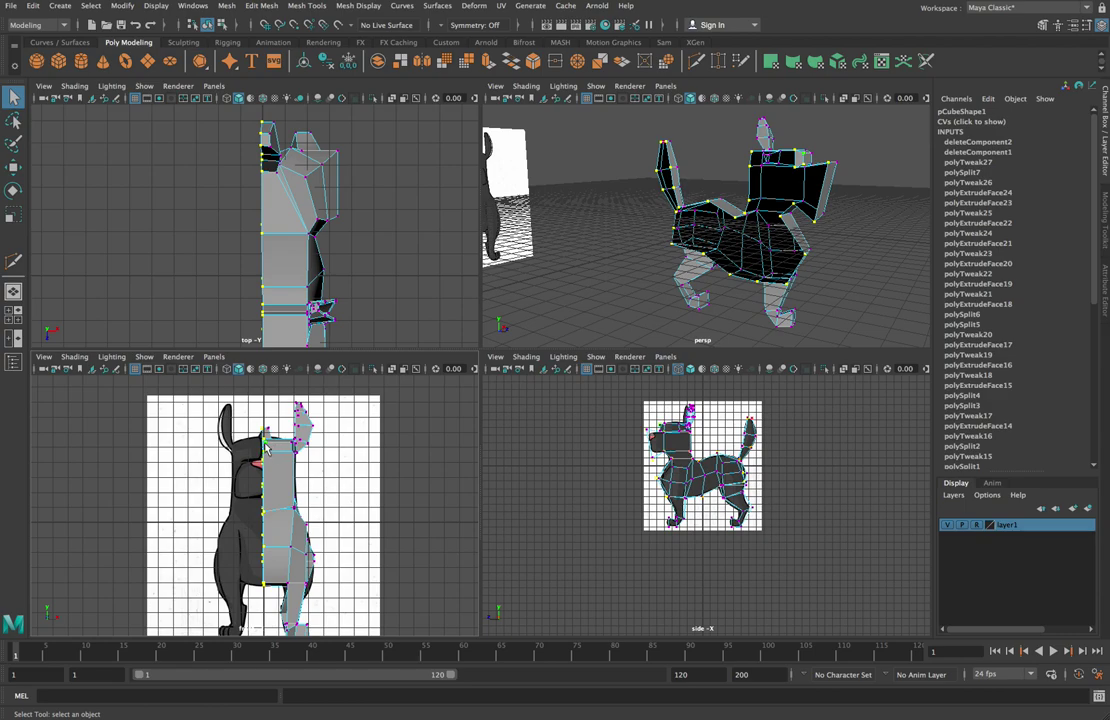
scroll(266, 437, up, 5)
scroll(266, 437, down, 6)
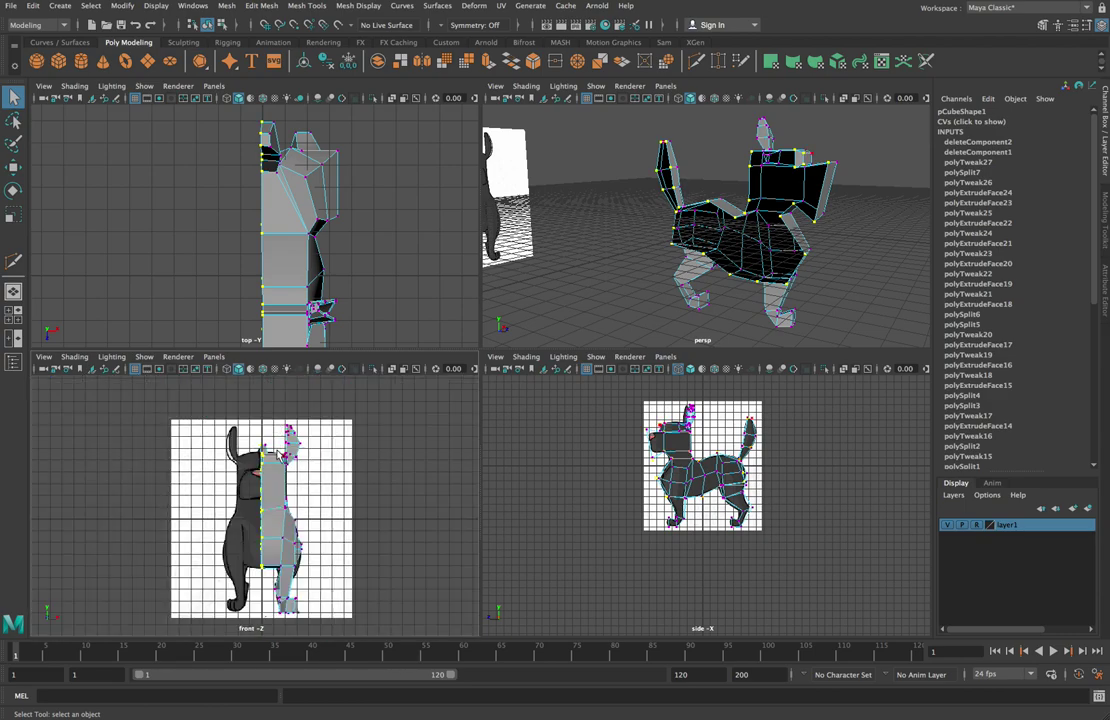
scroll(280, 455, up, 2)
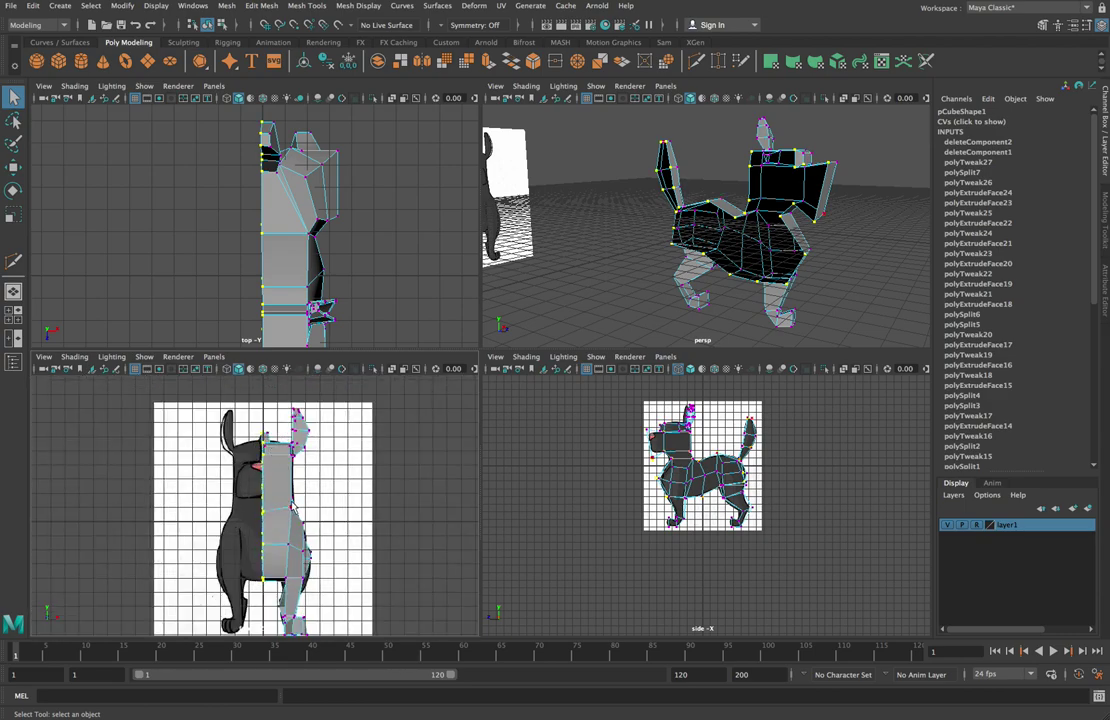
scroll(240, 443, up, 2)
scroll(253, 450, up, 1)
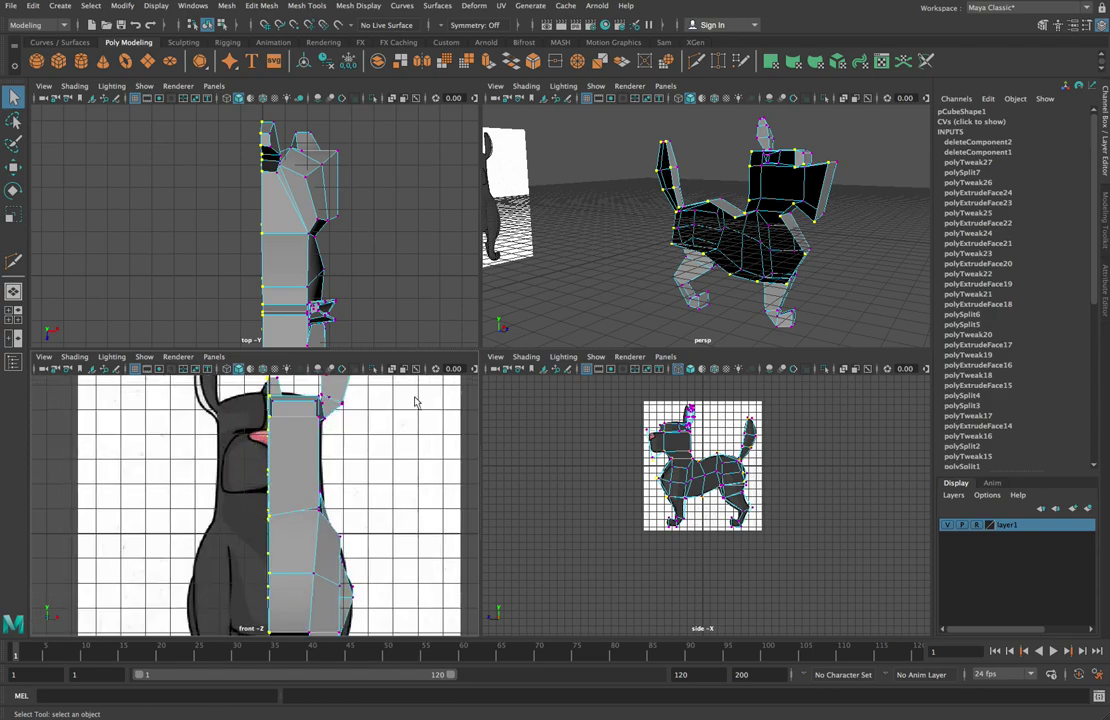
alt+drag(840, 218, 797, 237)
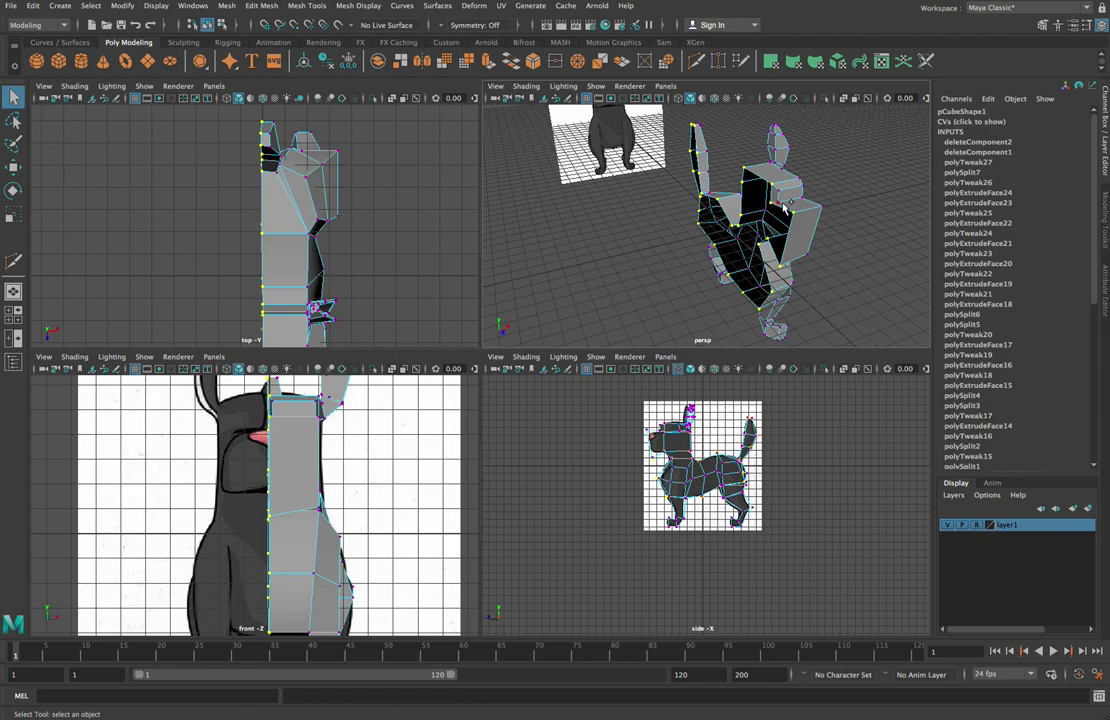
alt+drag(860, 314, 865, 258)
scroll(228, 425, down, 5)
scroll(260, 460, up, 3)
Step: Scale the selected centre-line vertices flat along the X axis
key(e)
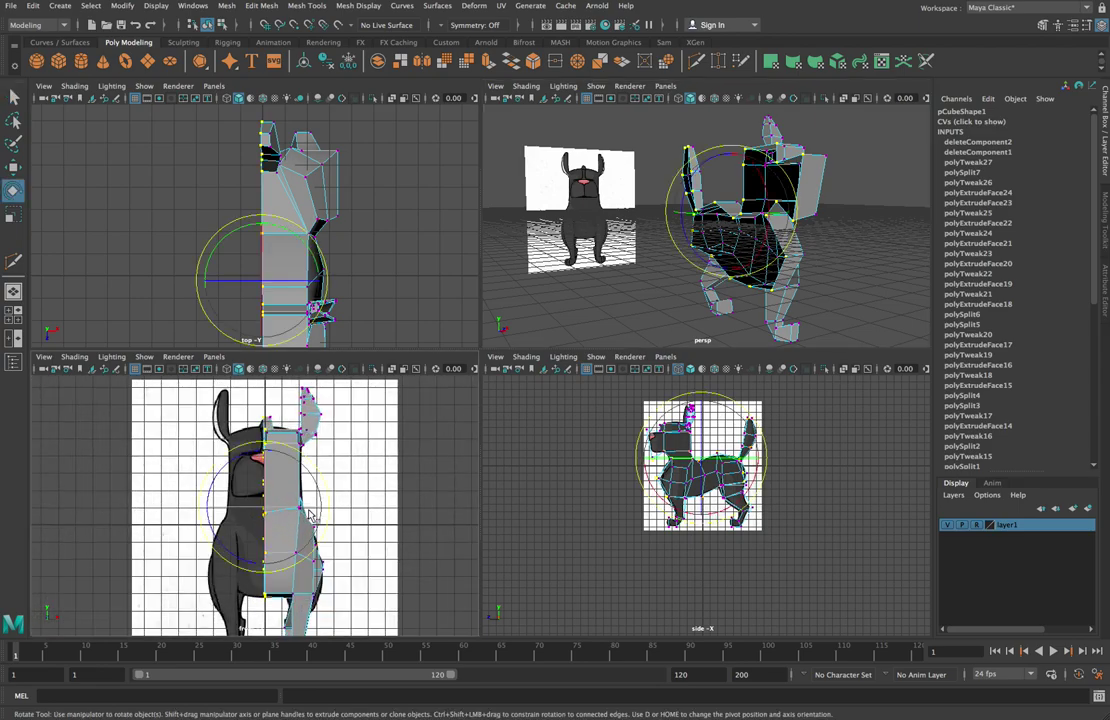
key(r)
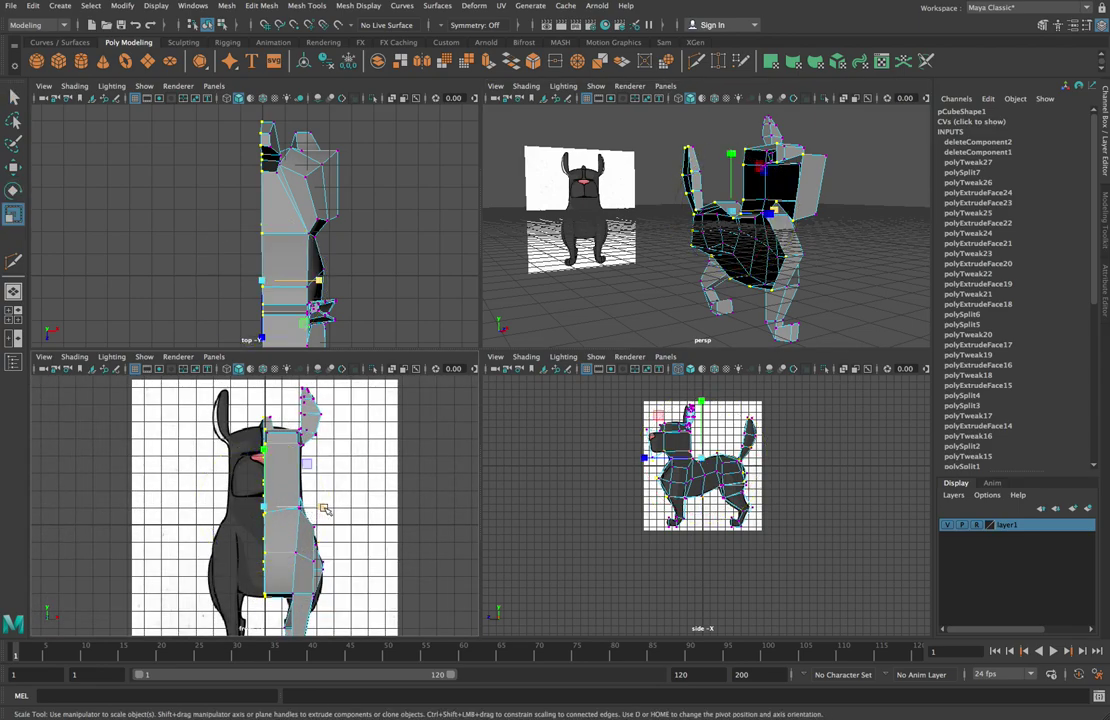
drag(325, 510, 170, 505)
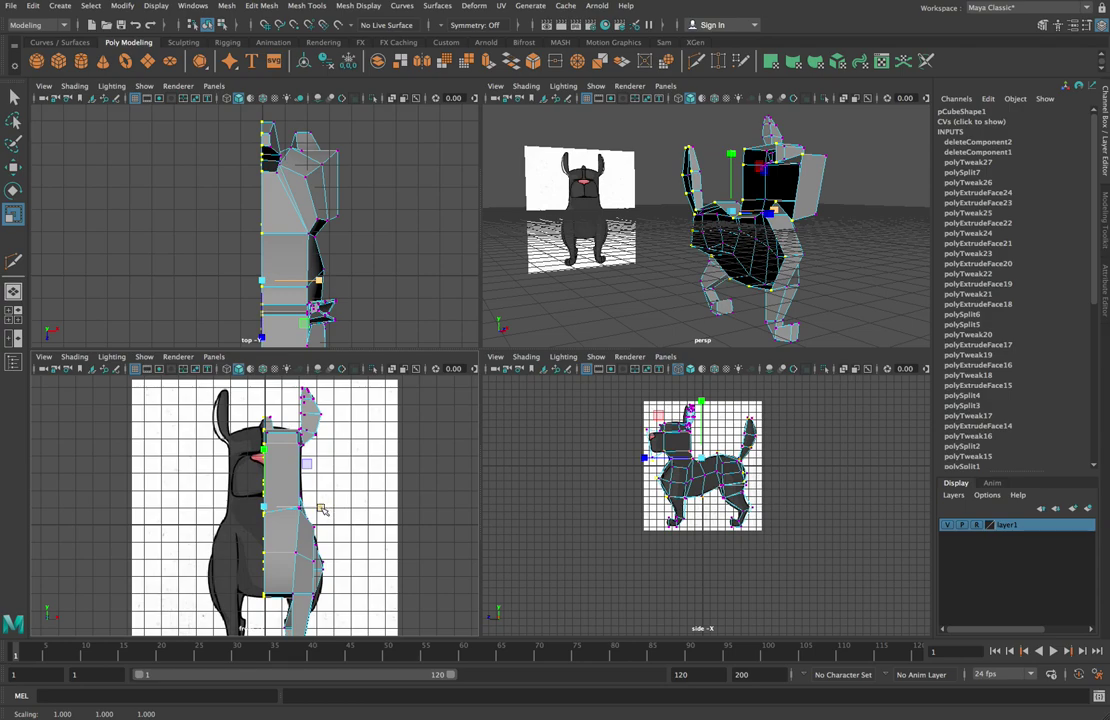
drag(321, 510, 205, 509)
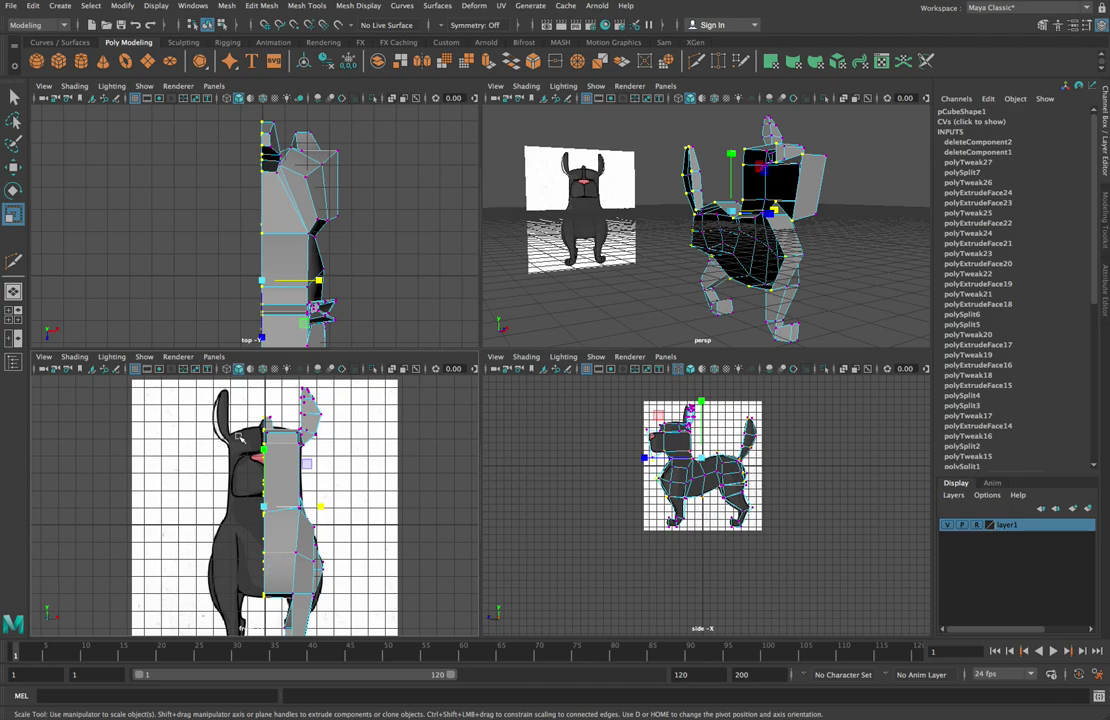
Step: Restore the centre-line vertex selection and move it along X, snapped onto the grid's centre line
click(229, 399)
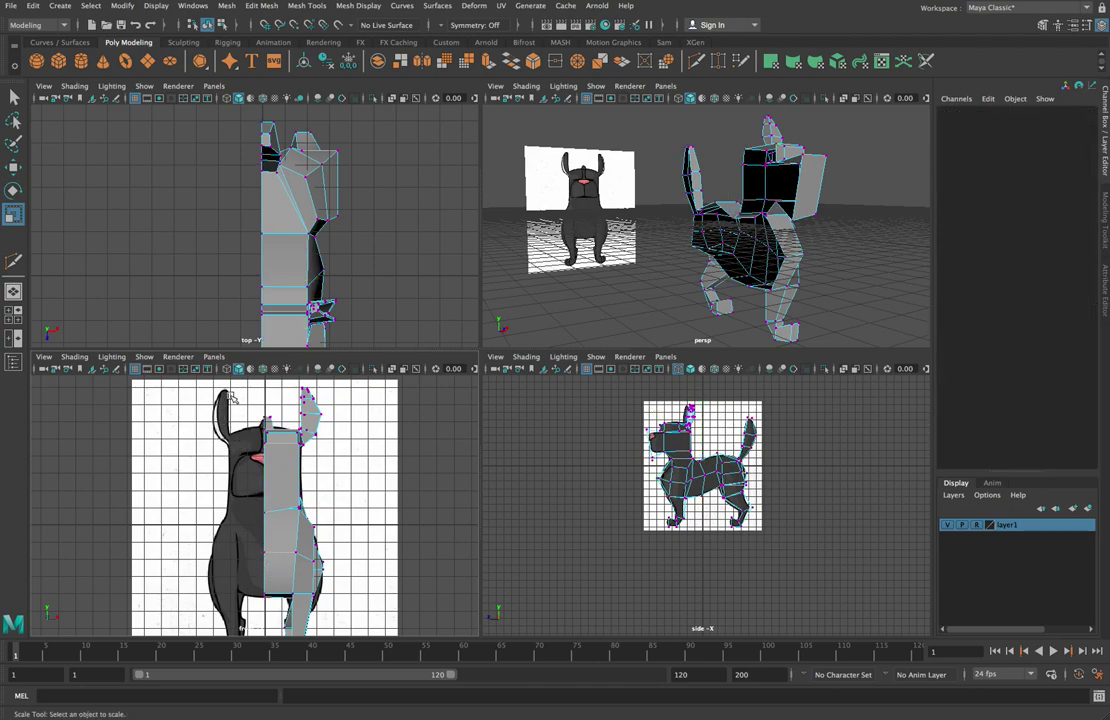
key(ctrl+z)
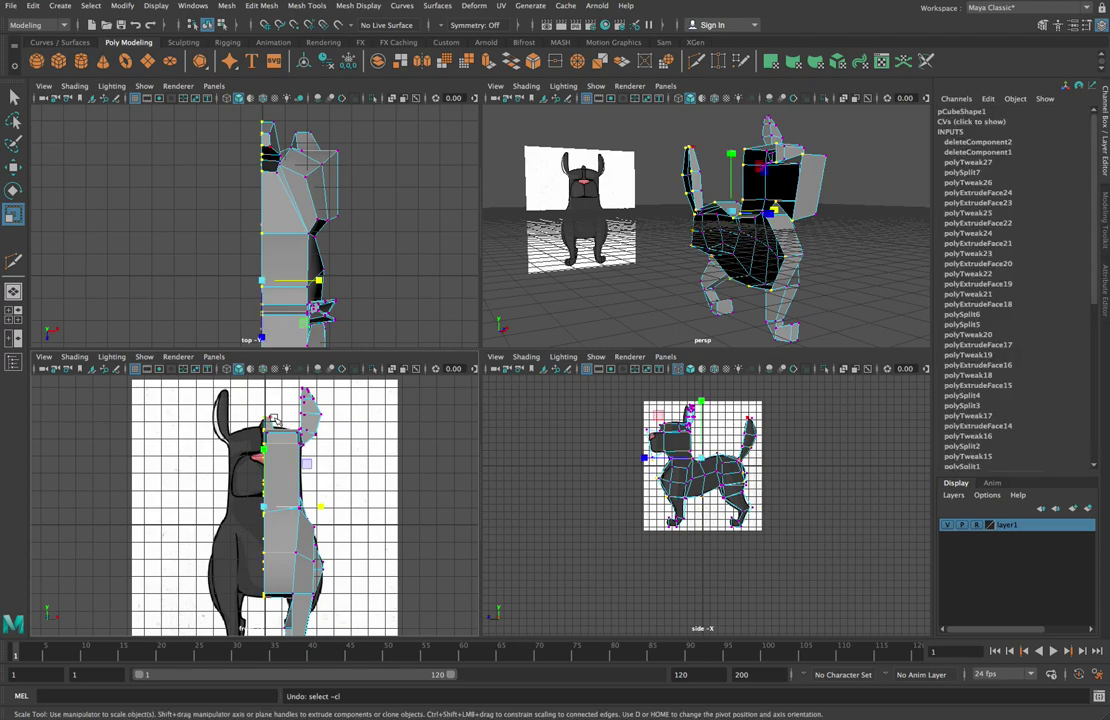
key(w)
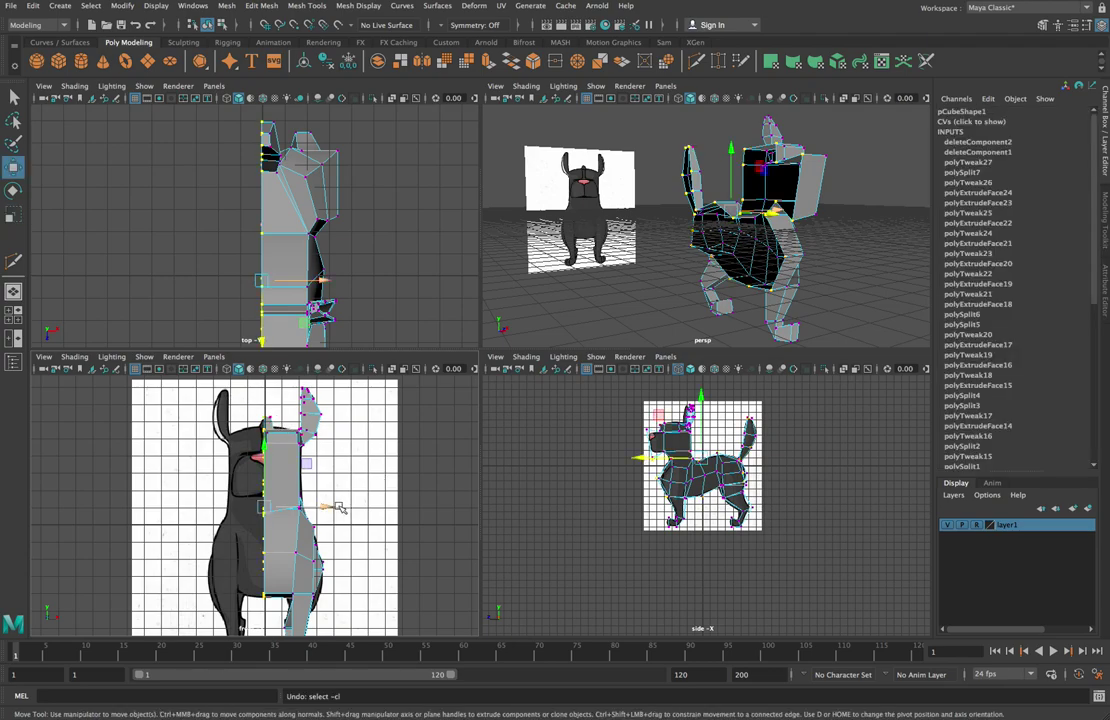
key(x)
drag(336, 509, 253, 510)
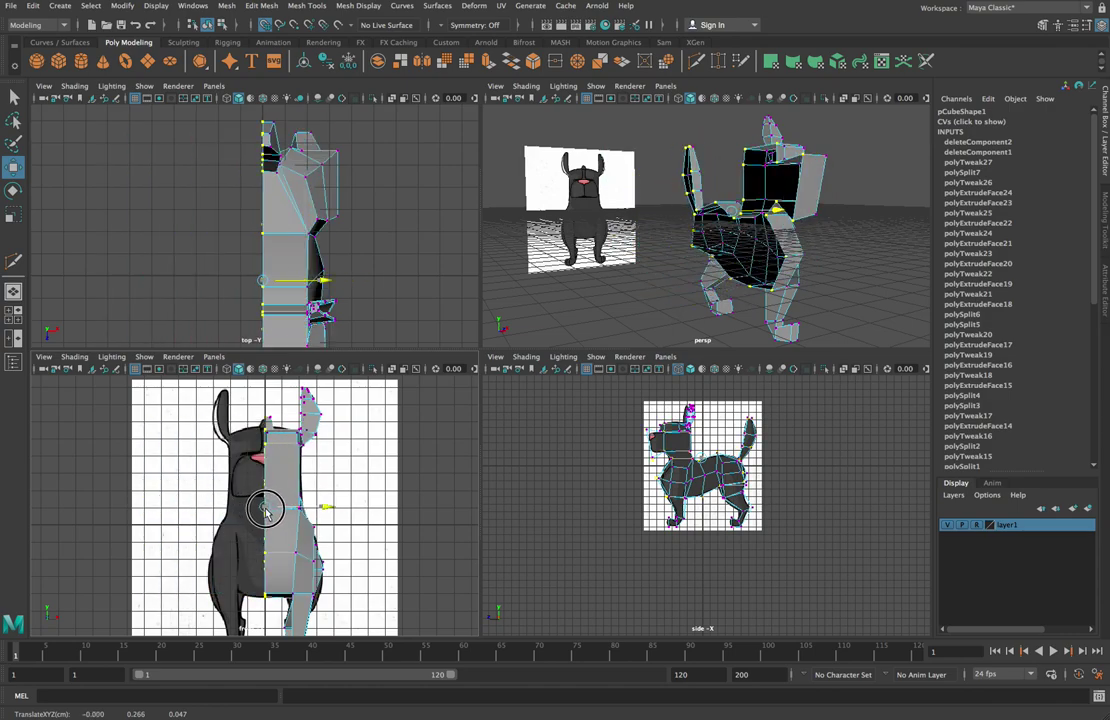
mouse_move(265, 510)
mouse_down()
mouse_move(248, 508)
mouse_move(264, 508)
mouse_up()
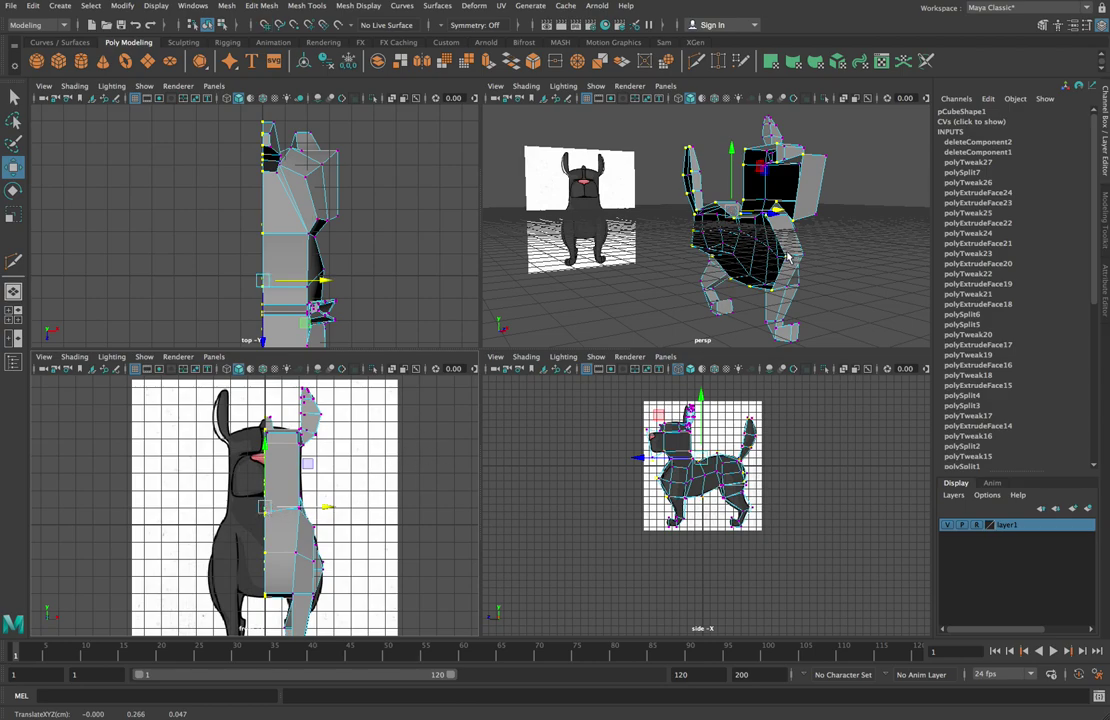
Step: Return to object mode with the whole half-dog selected and view its centre plane from the front
alt+drag(740, 258, 795, 250)
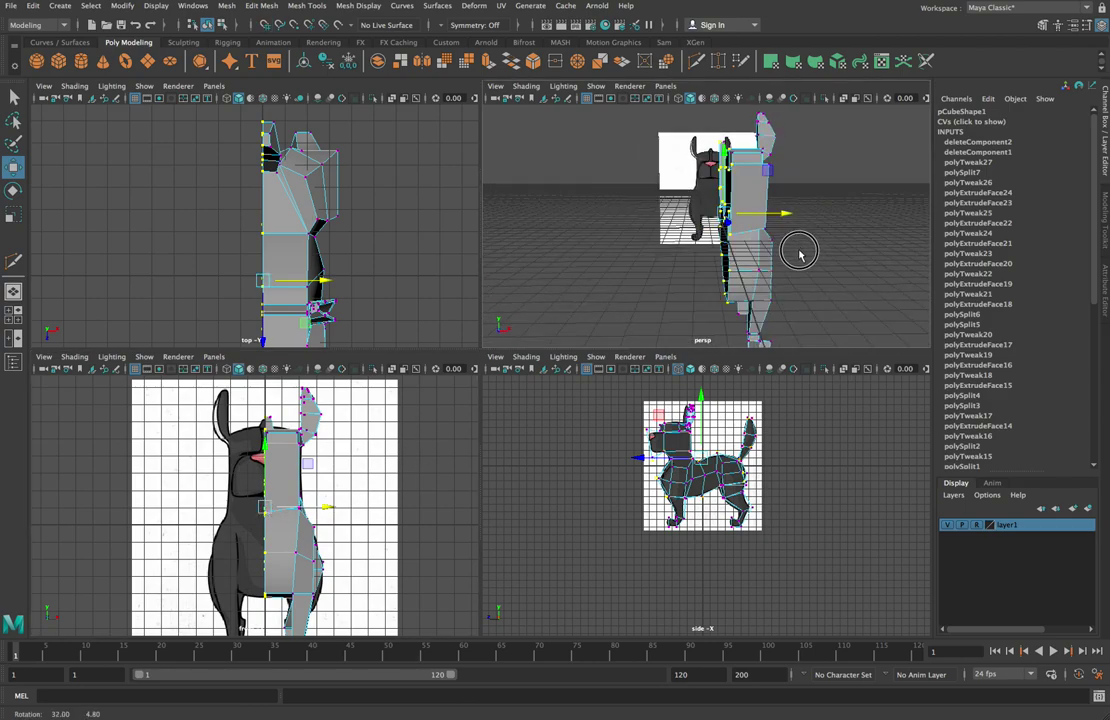
click(468, 433)
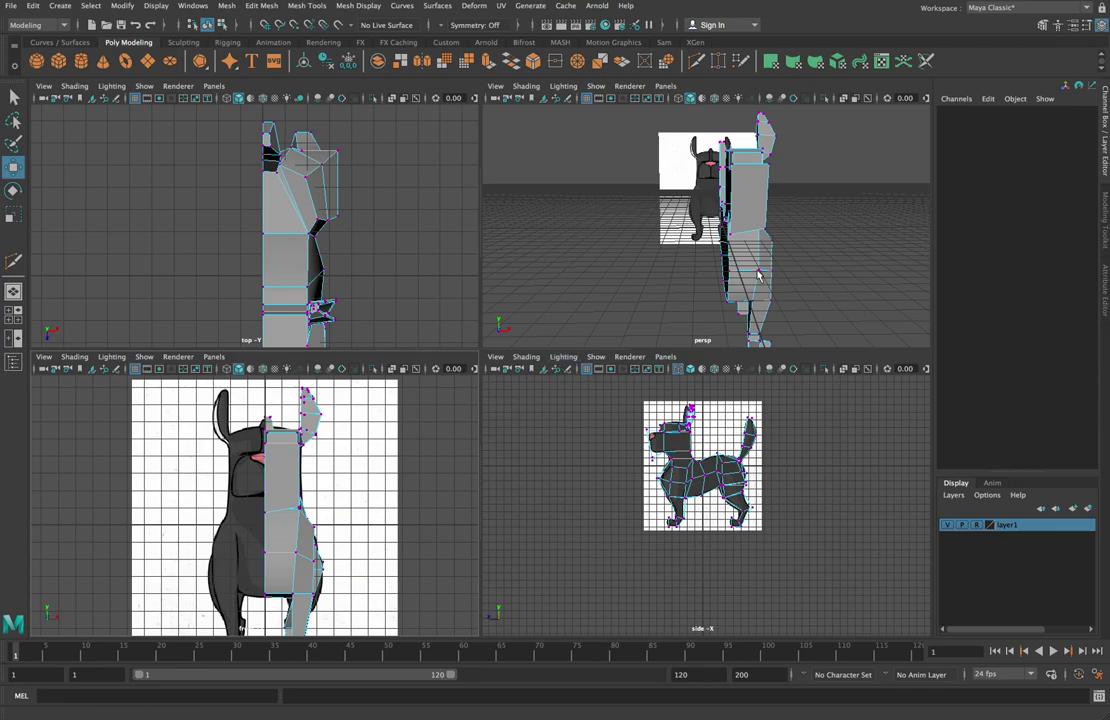
click(860, 197)
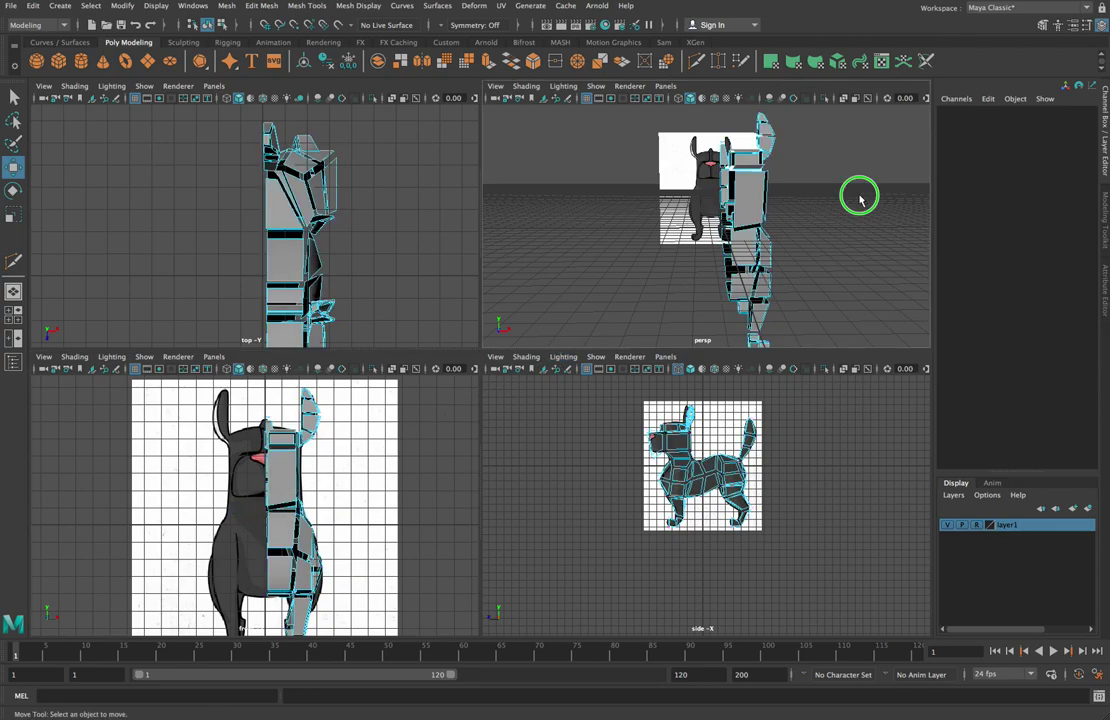
right_drag(860, 196, 922, 172)
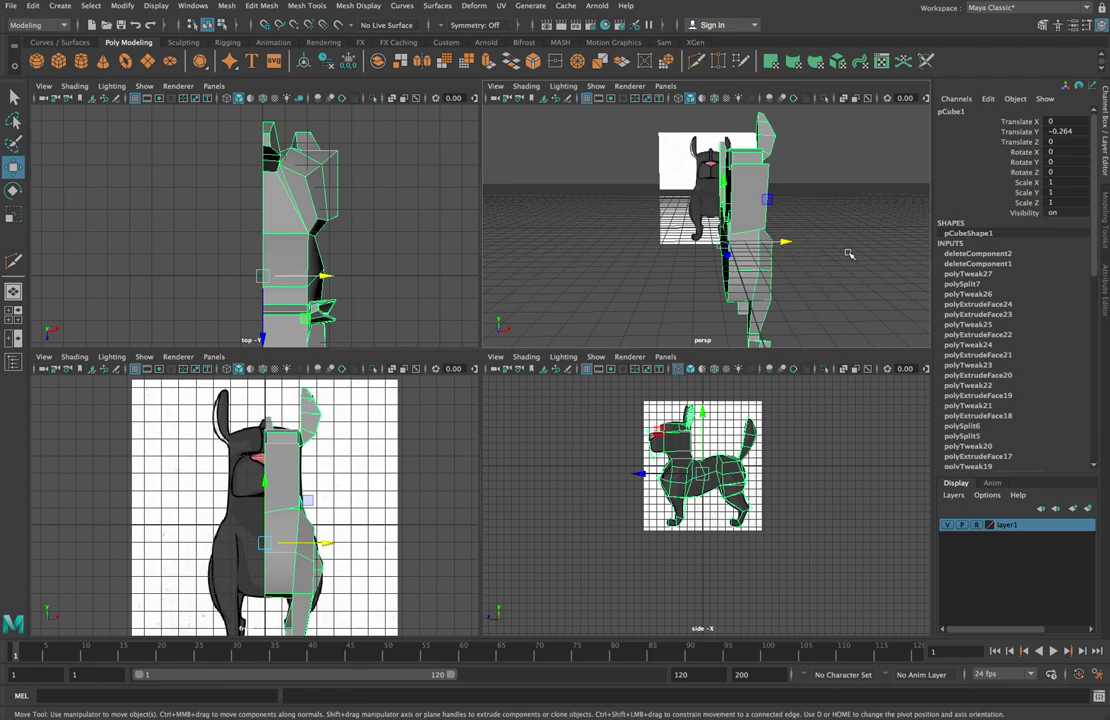
alt+drag(738, 220, 803, 244)
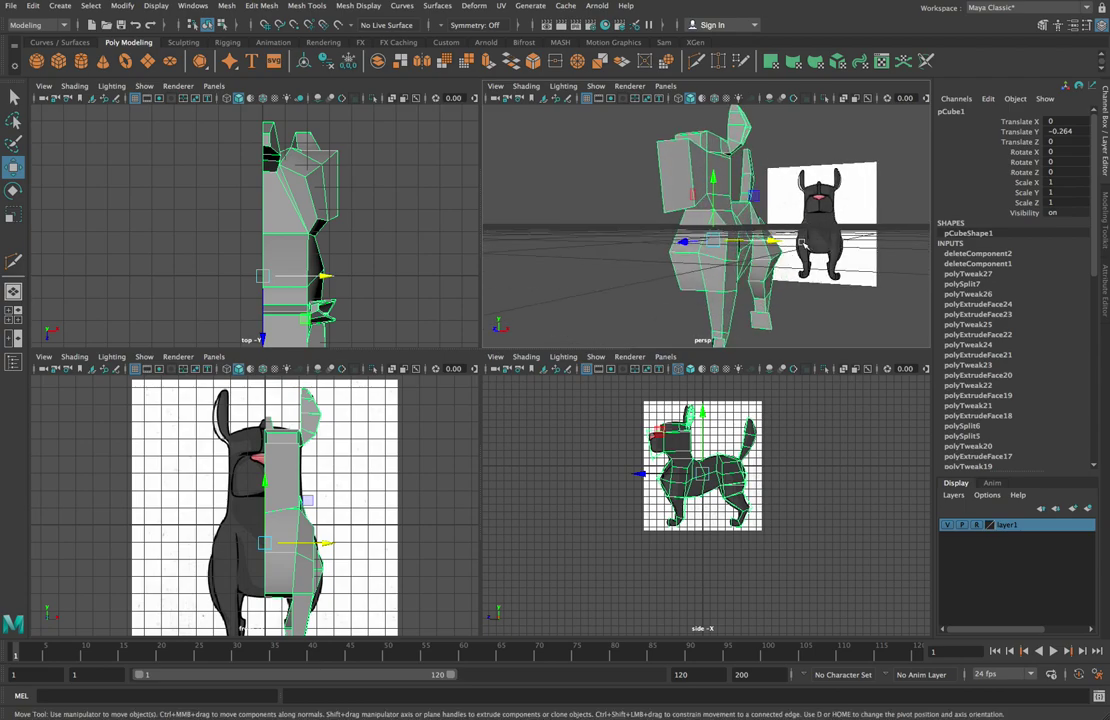
alt+drag(515, 189, 604, 216)
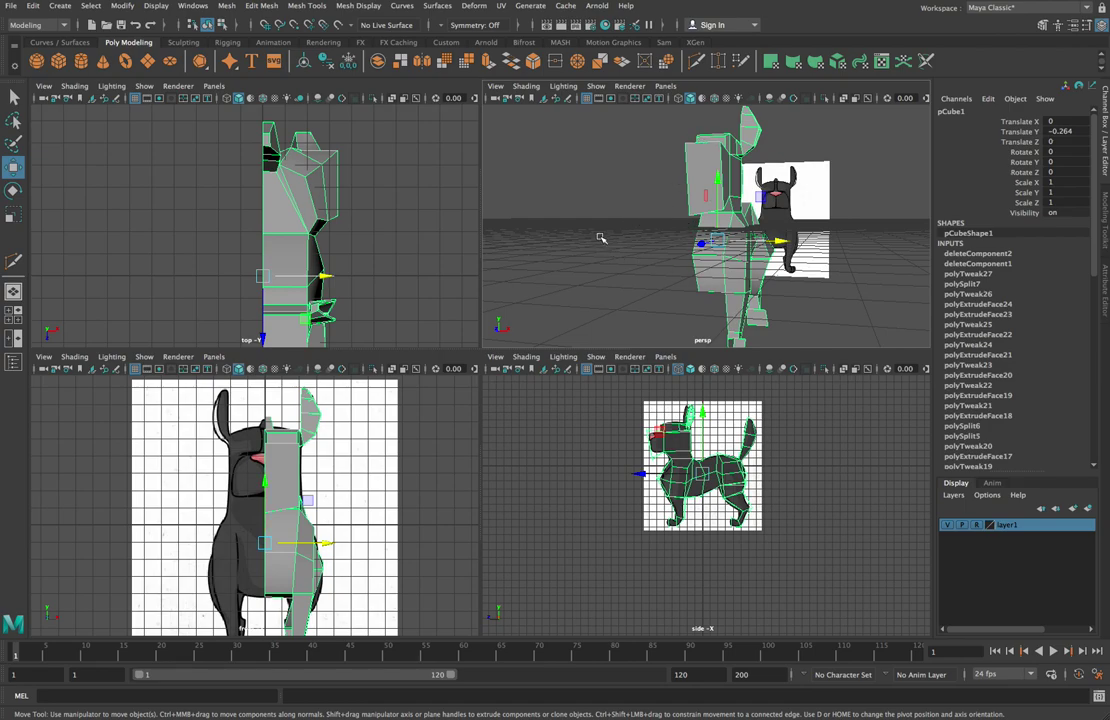
mouse_move(600, 237)
alt+mouse_down()
mouse_move(675, 242)
mouse_move(541, 234)
mouse_move(640, 233)
mouse_move(619, 230)
alt+mouse_up()
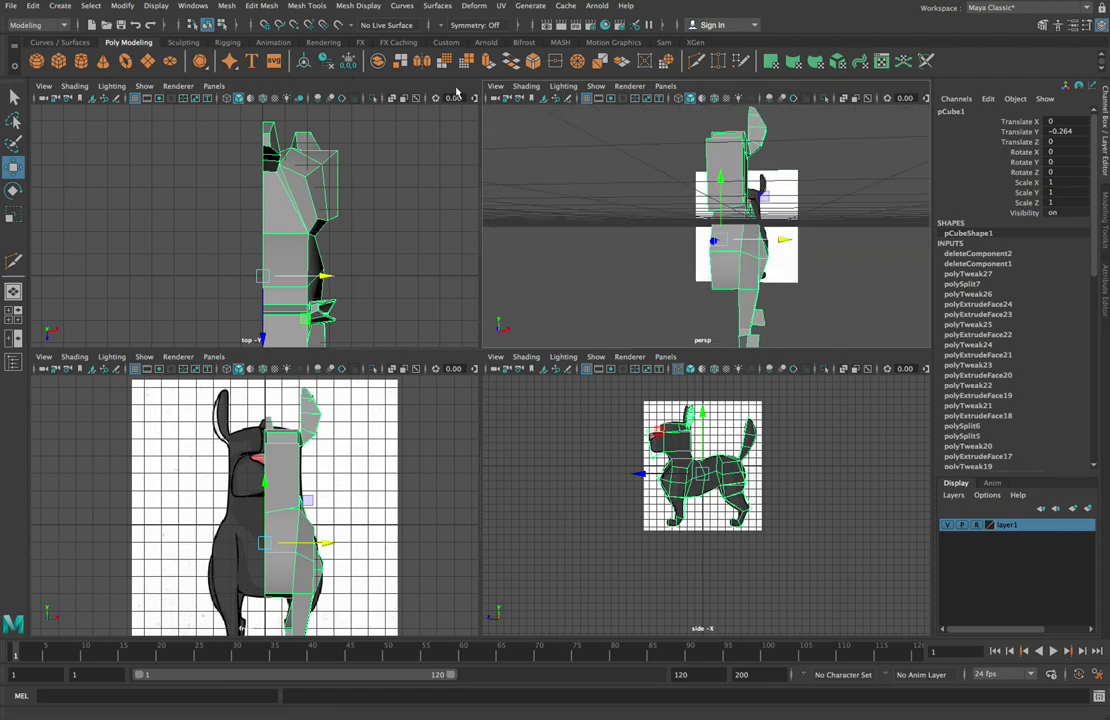
Step: Open the Duplicate Special options for the selected half-dog
click(121, 6)
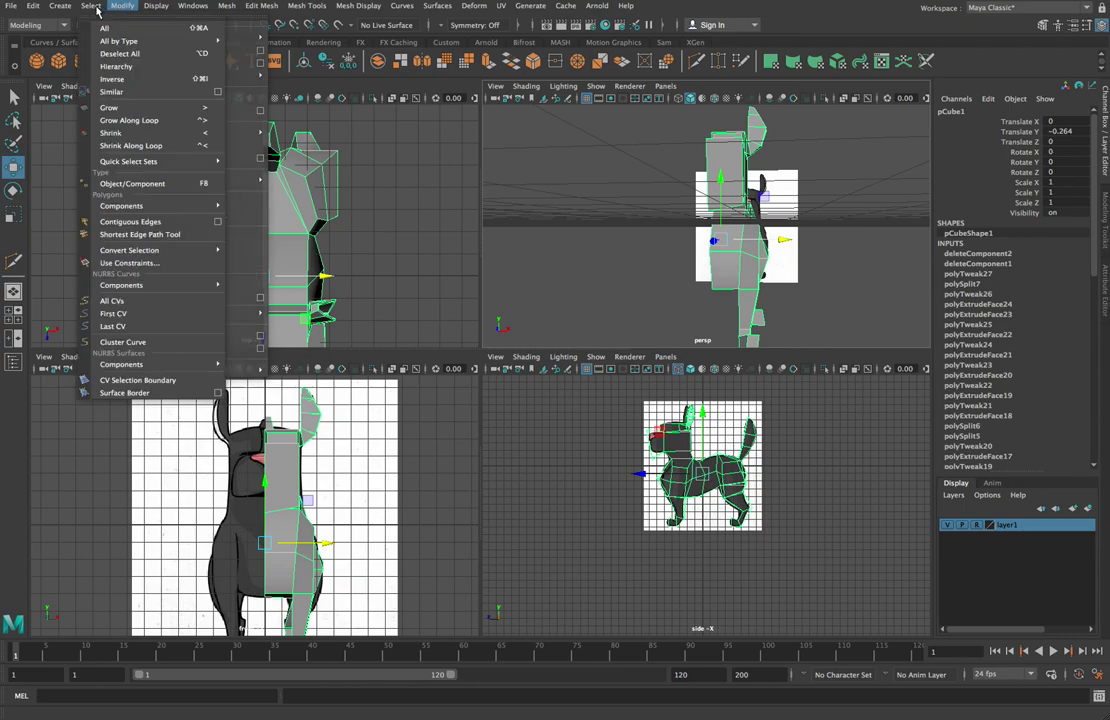
mouse_move(33, 7)
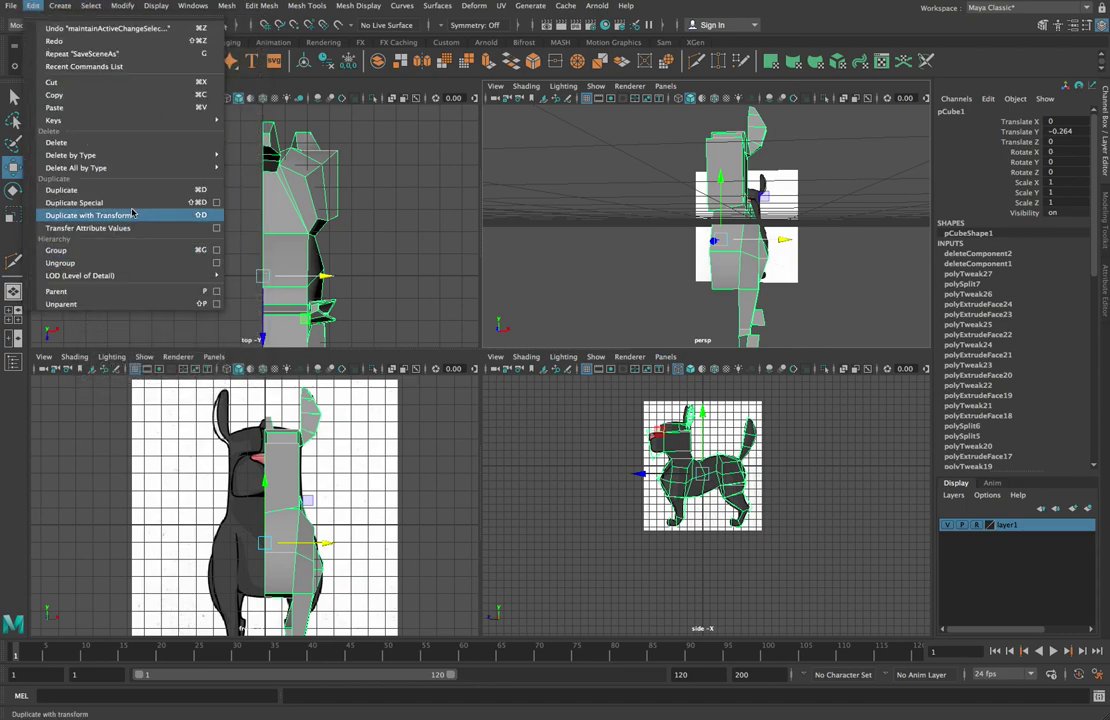
click(217, 205)
drag(738, 117, 288, 85)
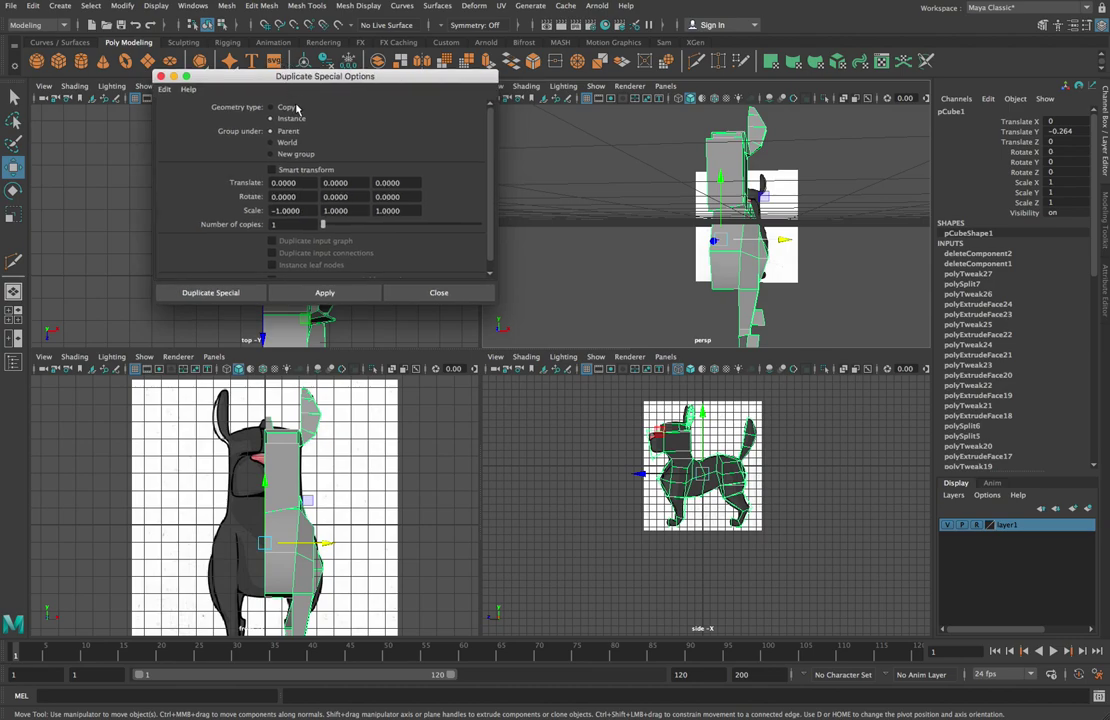
Step: Set the X scale to 1 in the Duplicate Special options
click(300, 183)
key(Tab)
key(Tab)
key(Tab)
key(Tab)
key(Tab)
key(Tab)
drag(308, 212, 249, 212)
text(1)
key(Tab)
key(Tab)
key(Tab)
scroll(345, 235, down, 1)
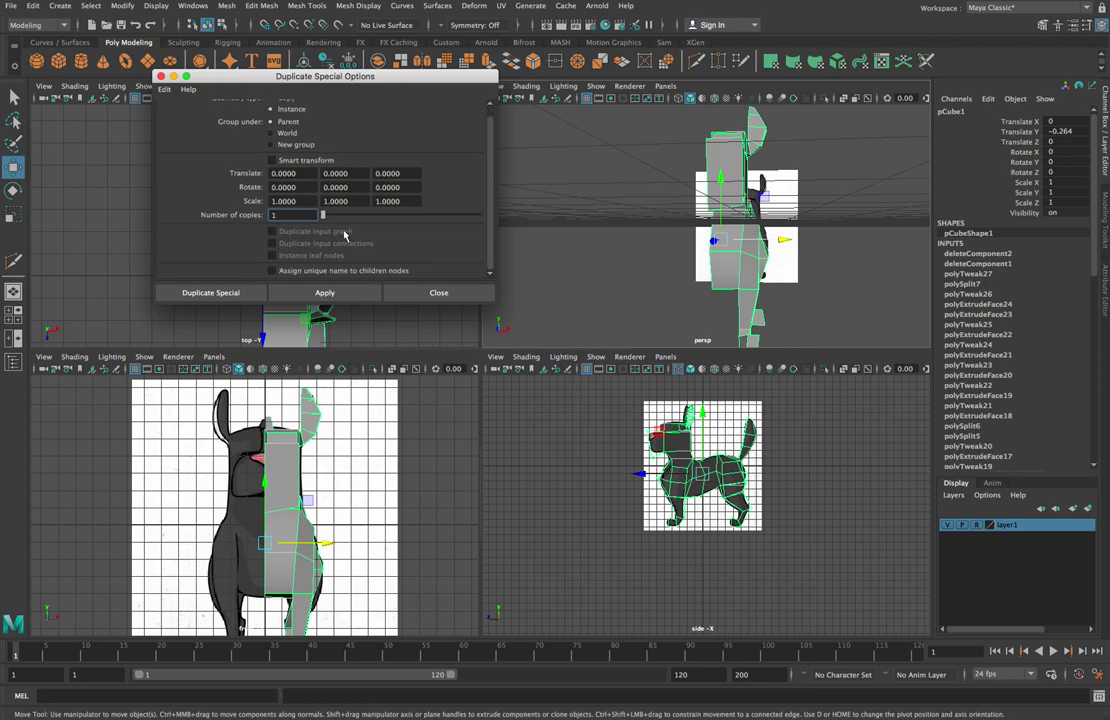
scroll(284, 215, up, 1)
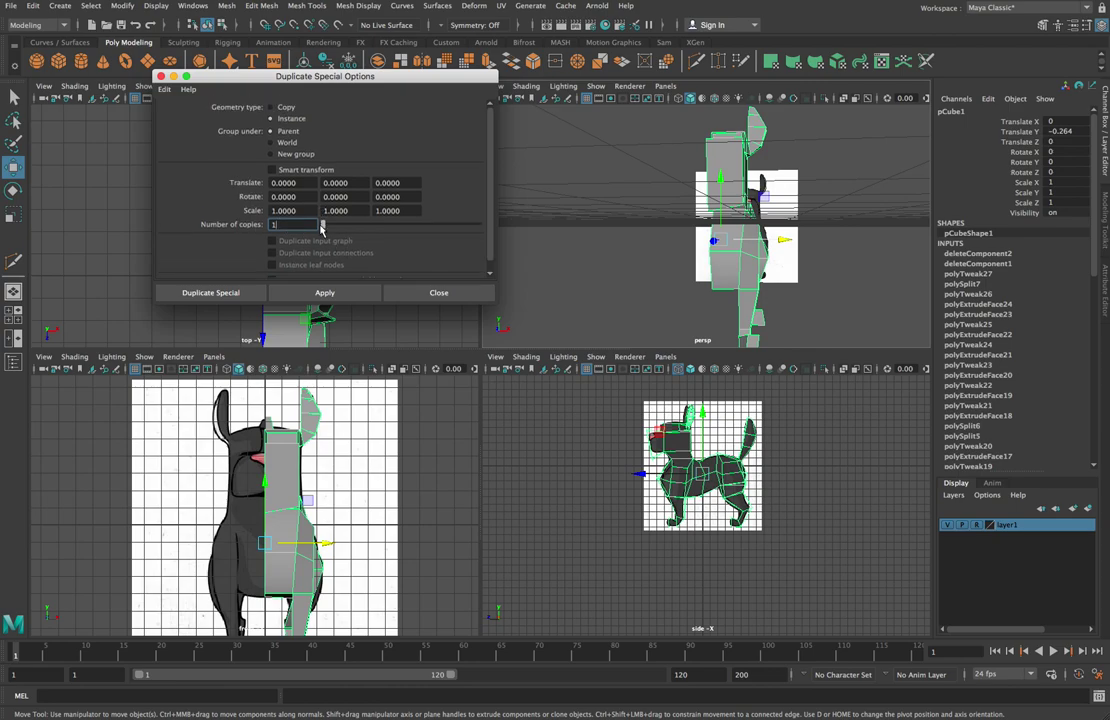
Step: Mirror the half-dog with Duplicate Special as one instance with an X scale of -1
click(271, 119)
click(296, 211)
text(-)
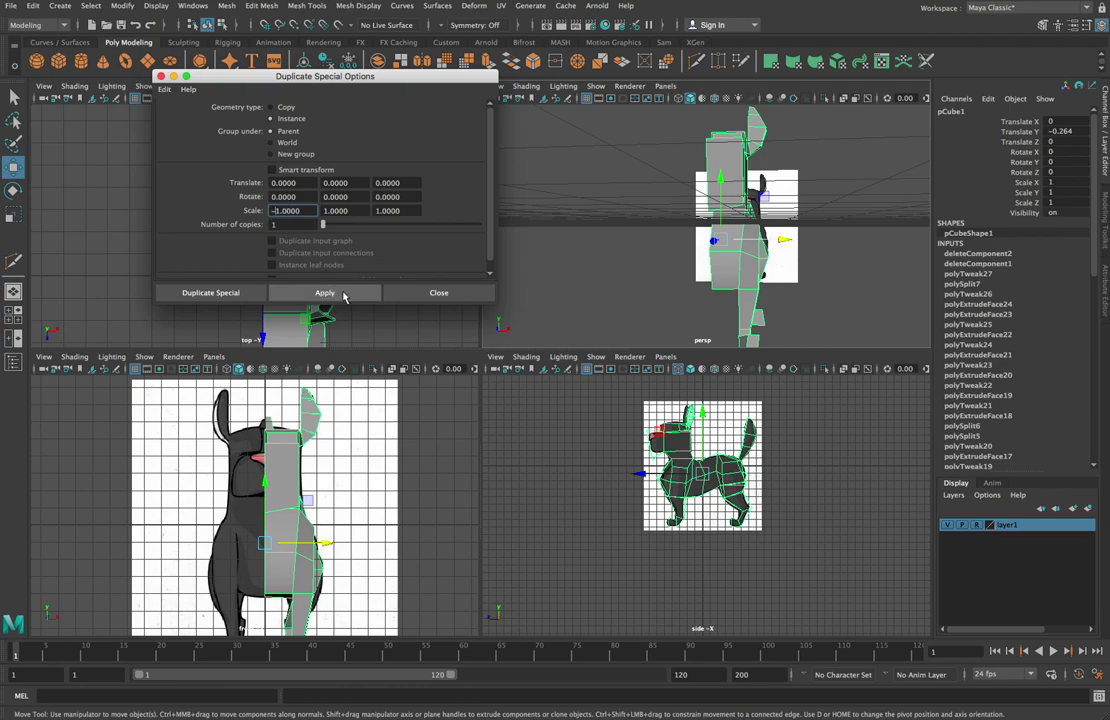
click(210, 293)
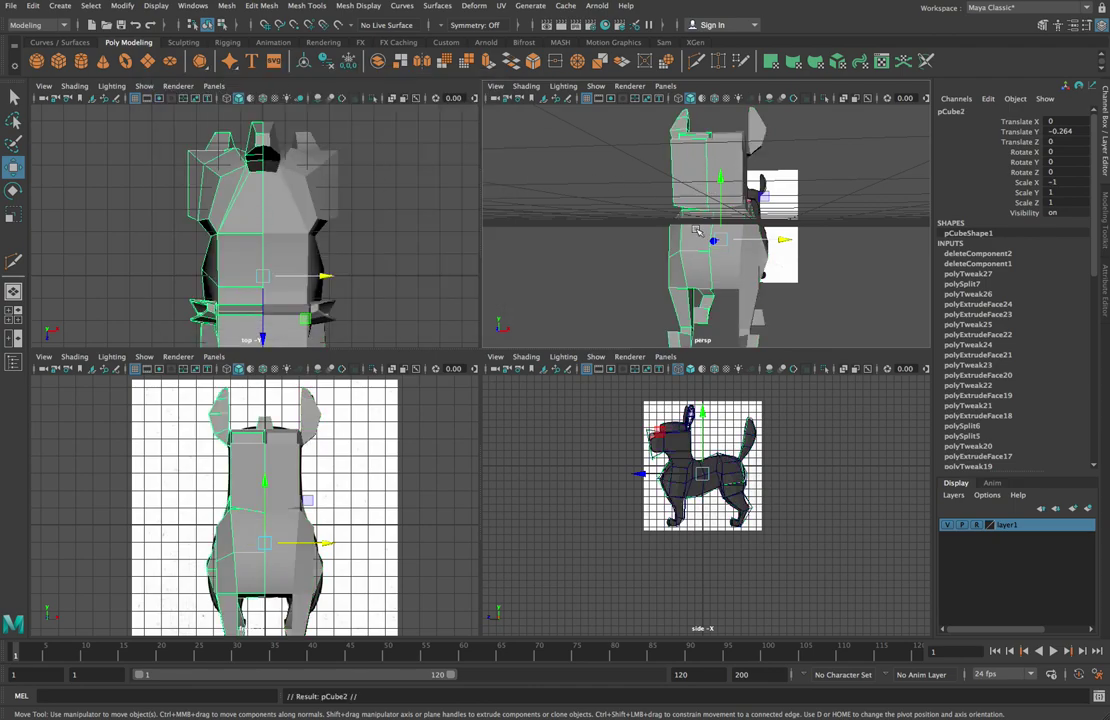
Step: Try moving the original half's upper muzzle corner vertex outward along X to test the instance, and undo the move
alt+drag(639, 223, 593, 235)
click(668, 196)
right_click(672, 197)
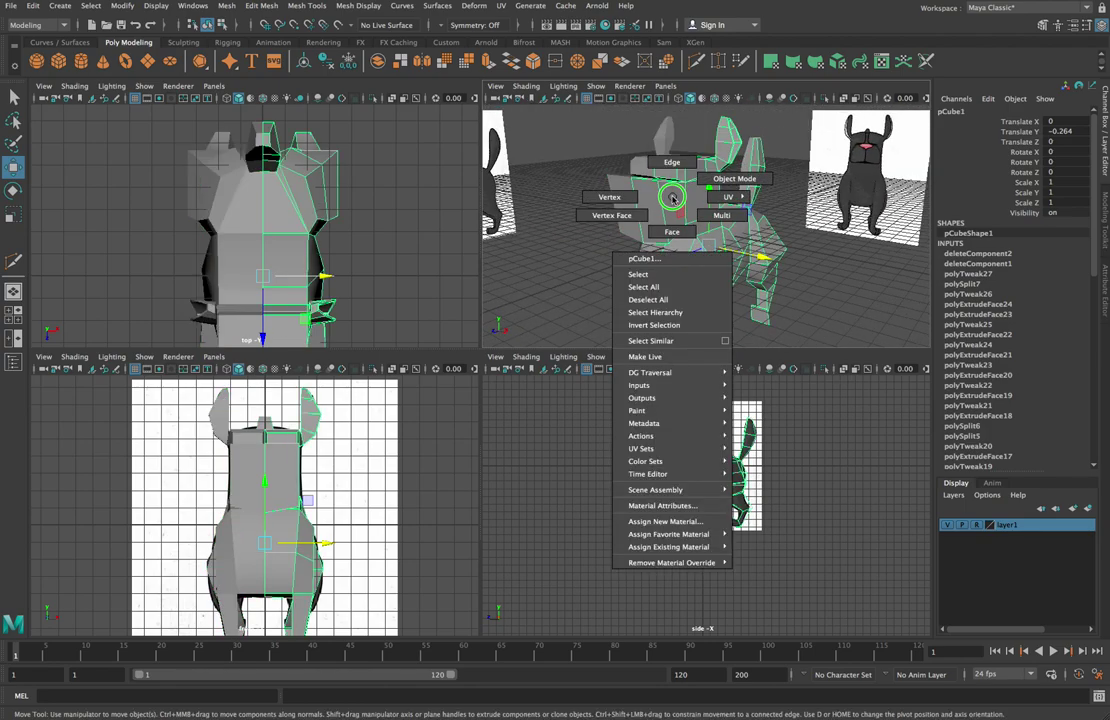
right_drag(666, 217, 614, 198)
click(660, 182)
drag(706, 187, 748, 192)
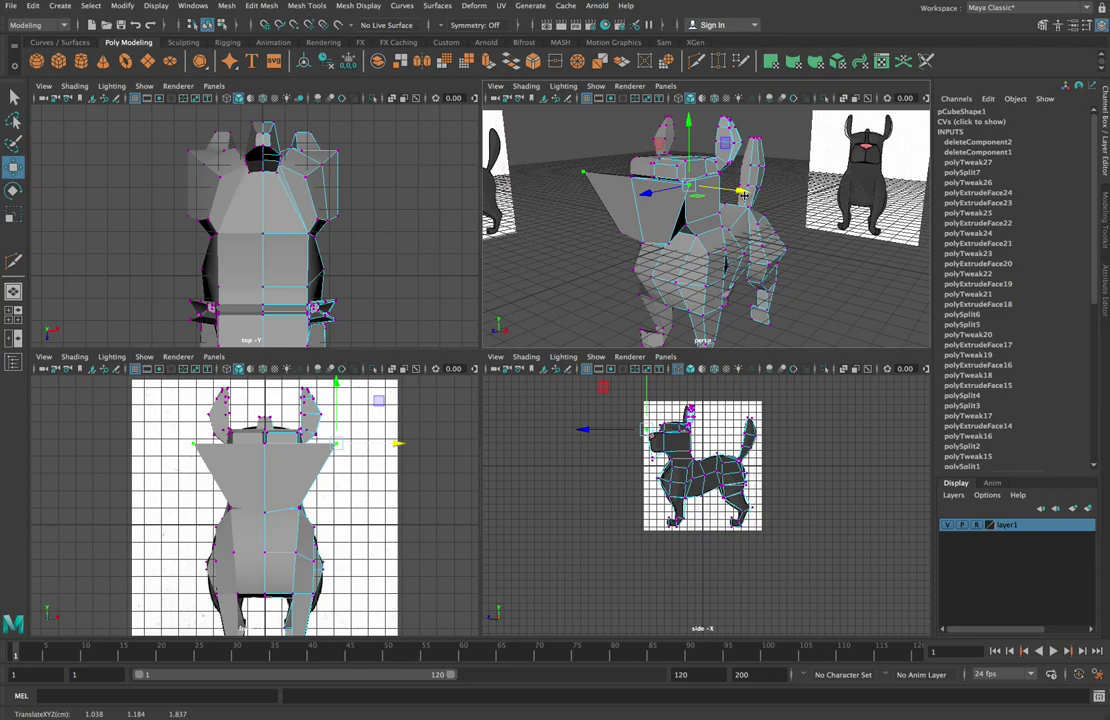
key(z)
Step: Turn on the smooth mesh preview for the mirrored dog and examine its shape from all sides
alt+drag(808, 312, 760, 283)
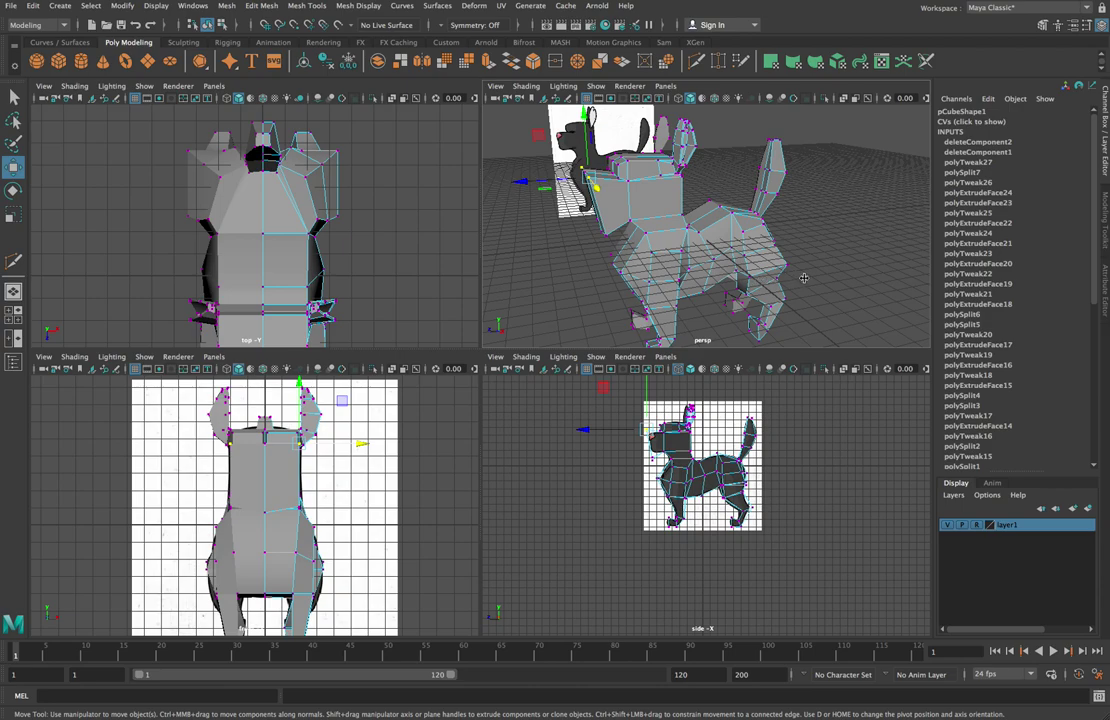
key(3)
alt+drag(803, 278, 673, 217)
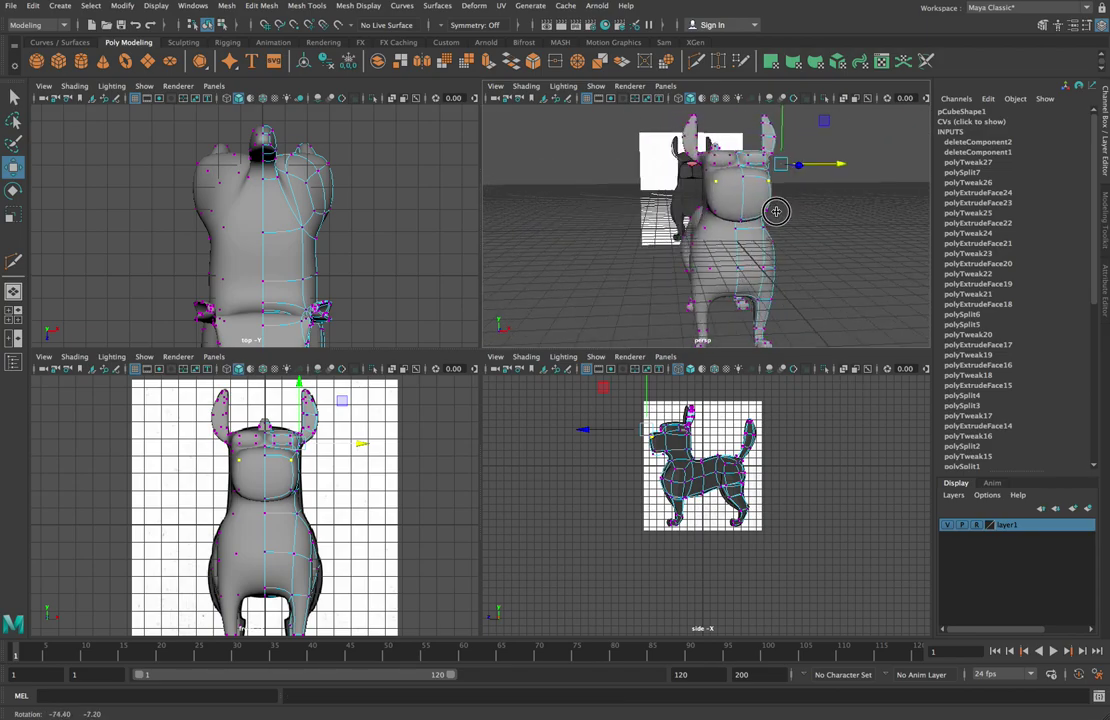
alt+drag(853, 258, 746, 272)
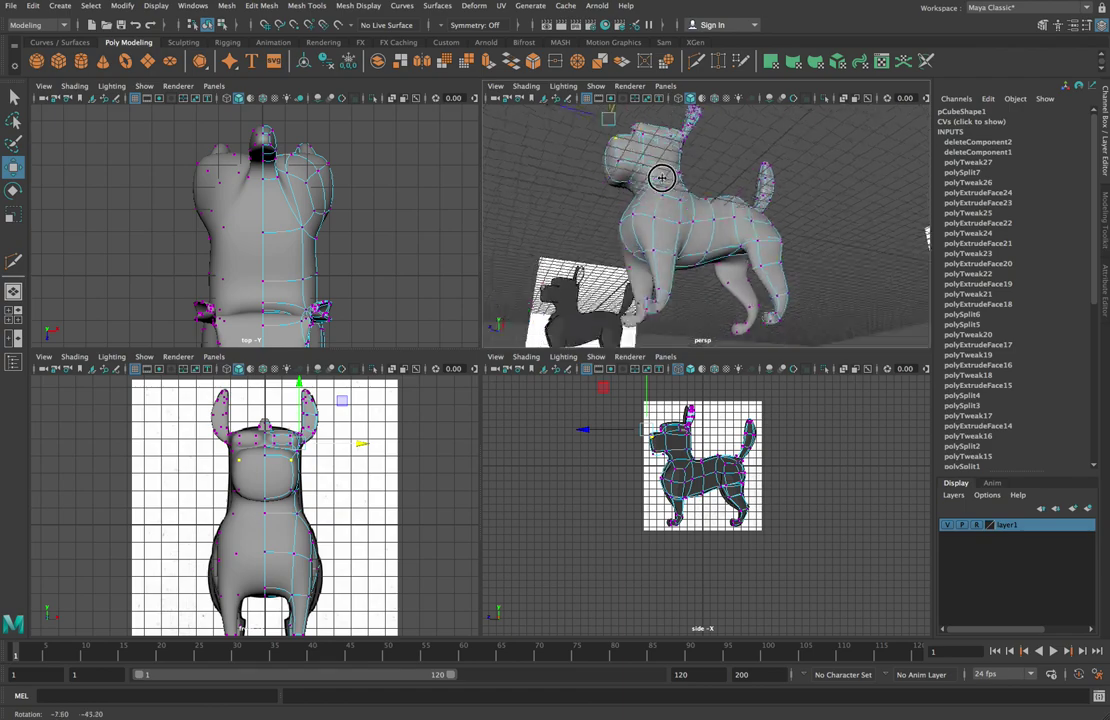
alt+drag(655, 180, 579, 233)
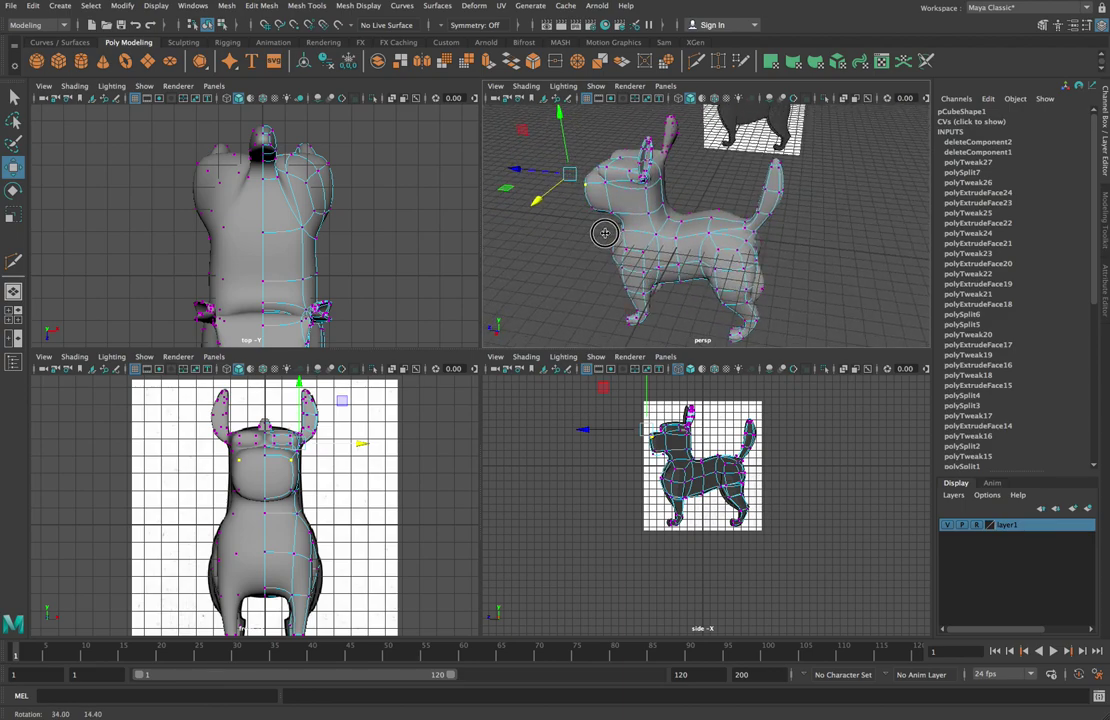
alt+drag(604, 232, 783, 283)
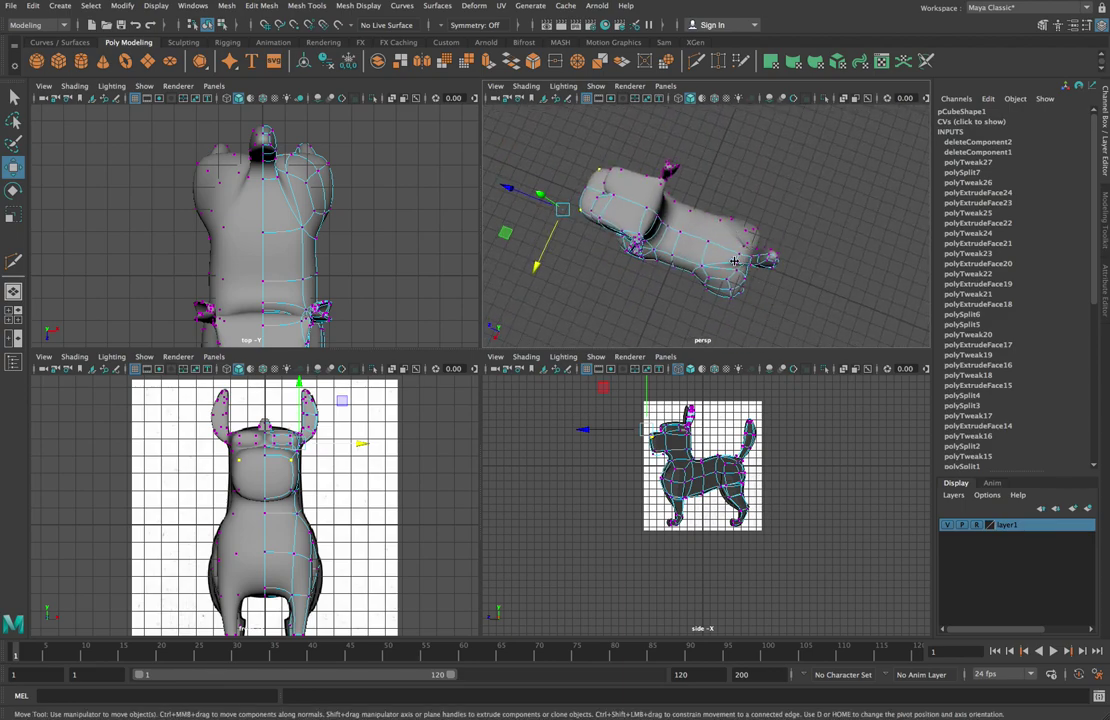
Step: Save the current scene, continuing past the student-version notice
alt+drag(753, 268, 767, 284)
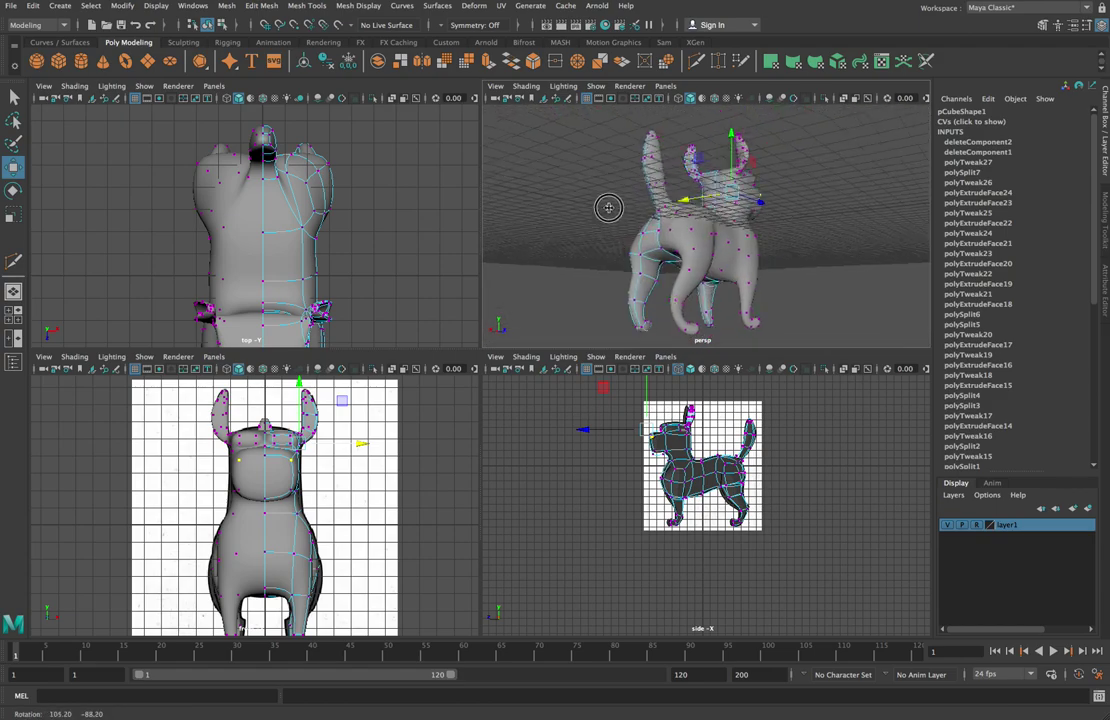
mouse_move(693, 212)
alt+mouse_down()
mouse_move(743, 181)
mouse_move(756, 181)
mouse_move(721, 197)
mouse_move(788, 198)
mouse_move(672, 219)
alt+mouse_up()
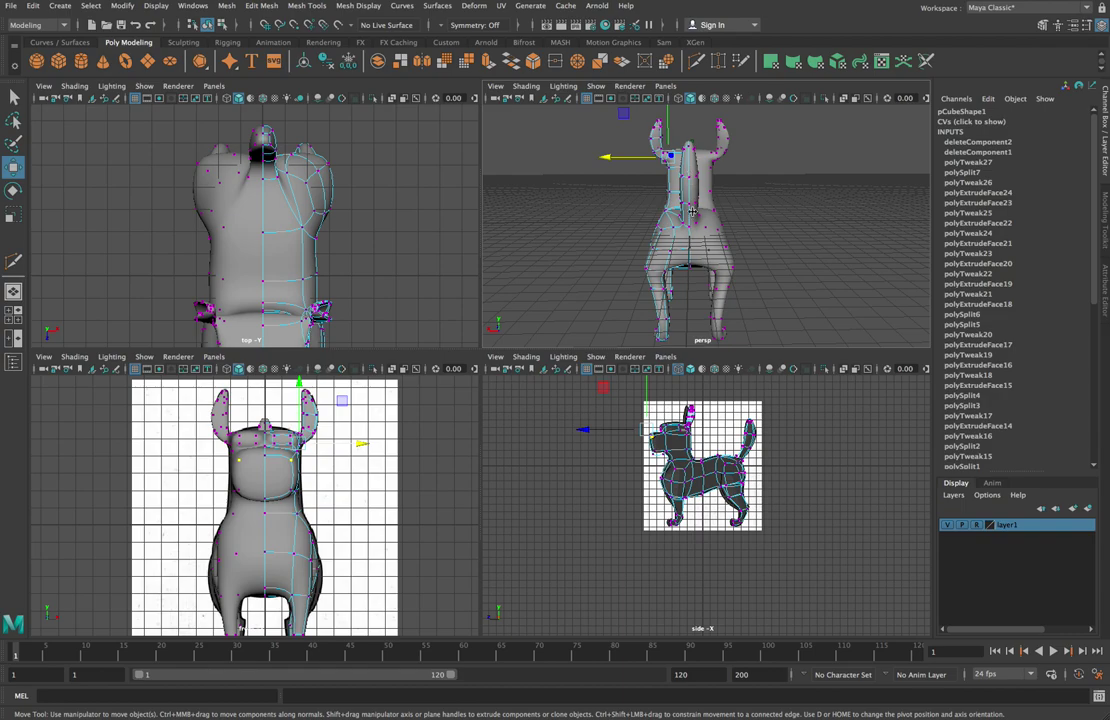
alt+drag(692, 219, 870, 265)
click(12, 6)
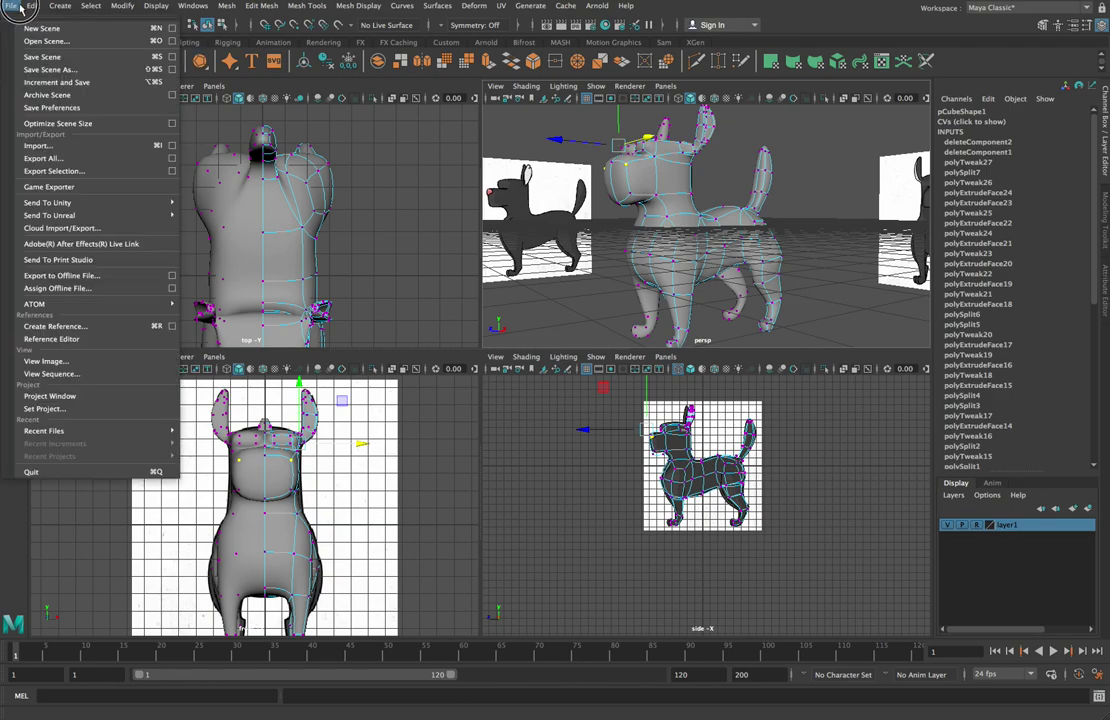
click(33, 58)
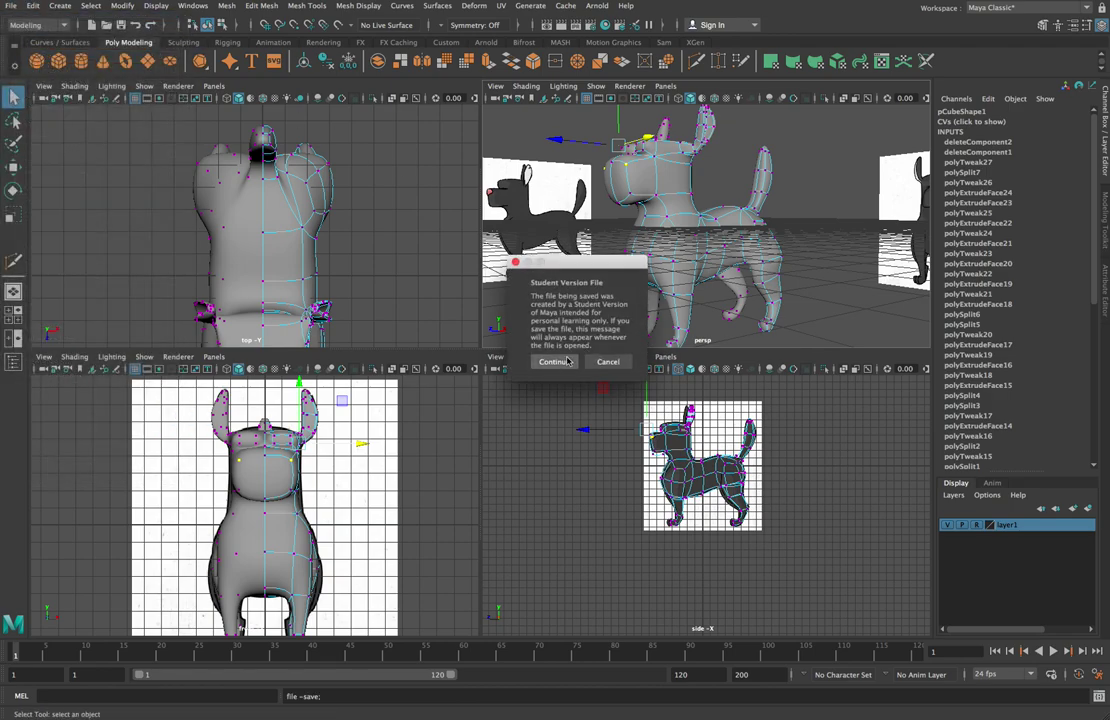
click(480, 314)
Step: Raise the centre-line vertex at the front of the dog's chin to follow the jaw outline in the side reference
alt+drag(653, 226, 558, 267)
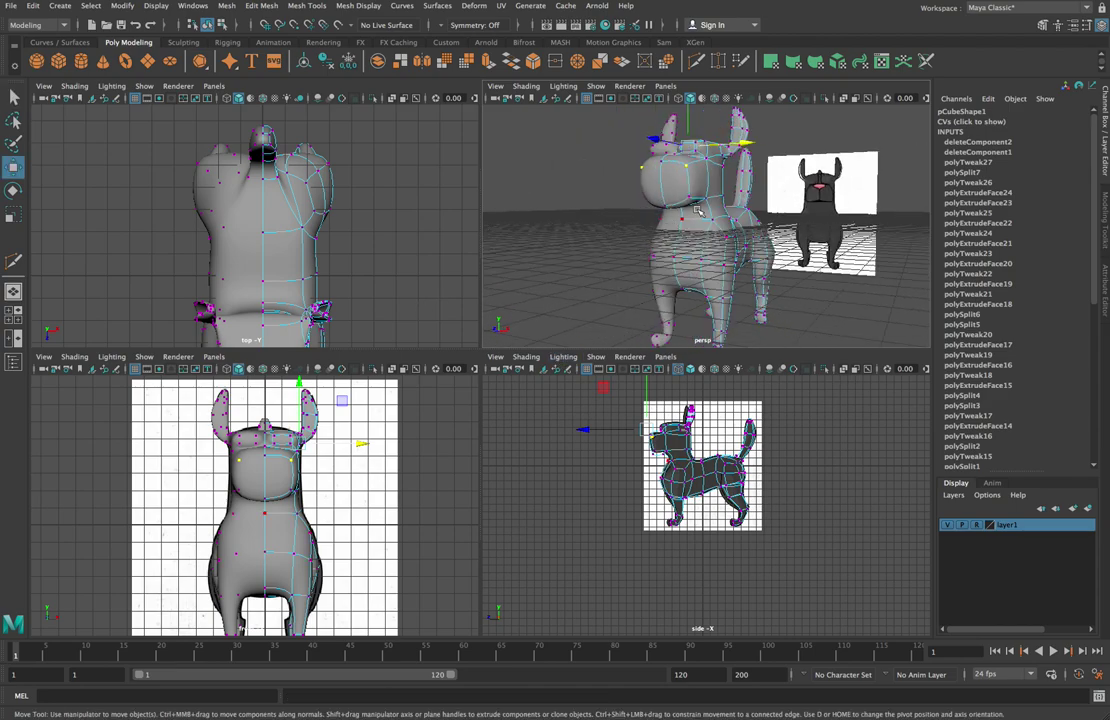
alt+drag(573, 162, 534, 182)
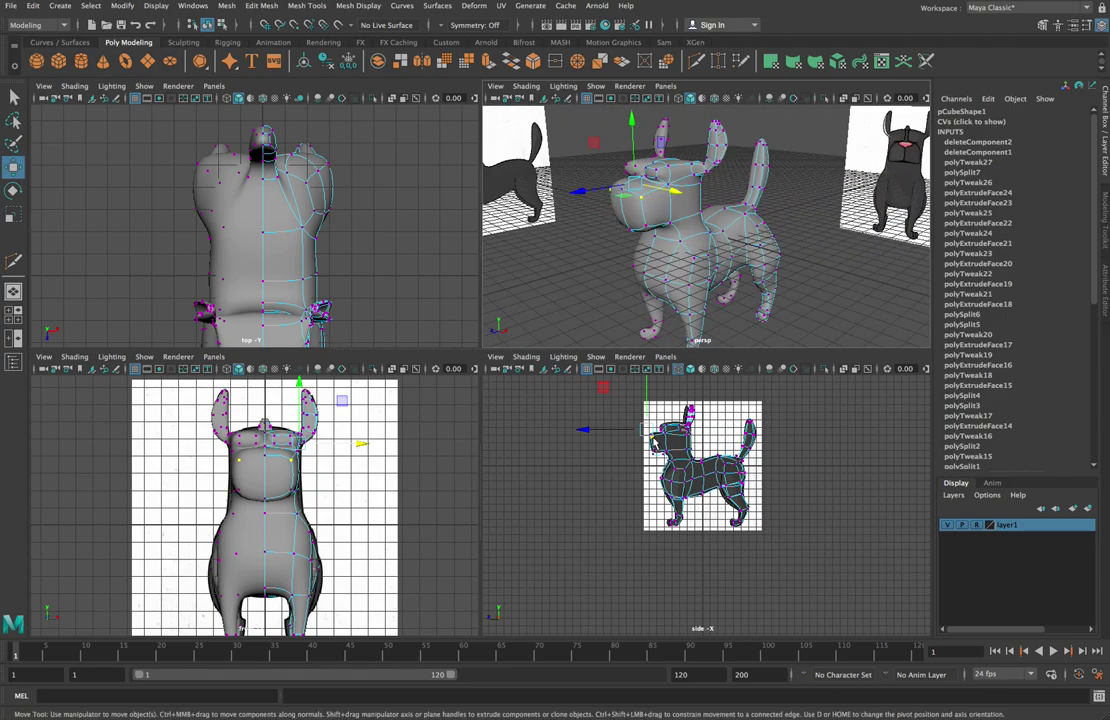
scroll(669, 439, up, 10)
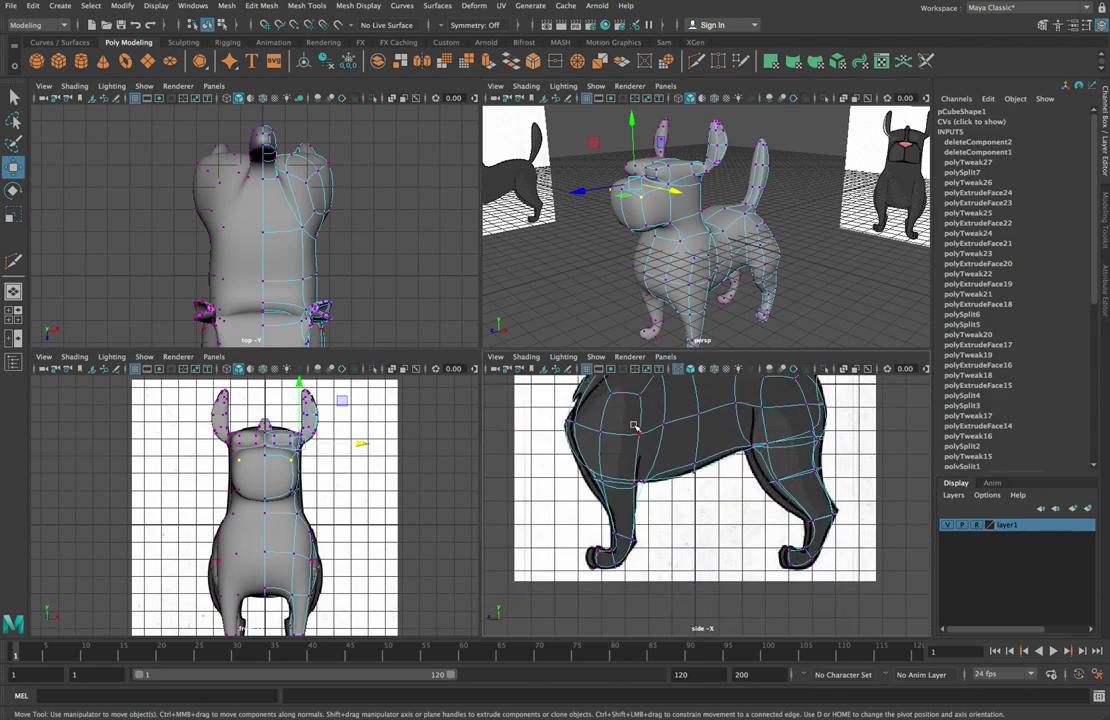
alt+middle_drag(611, 441, 650, 517)
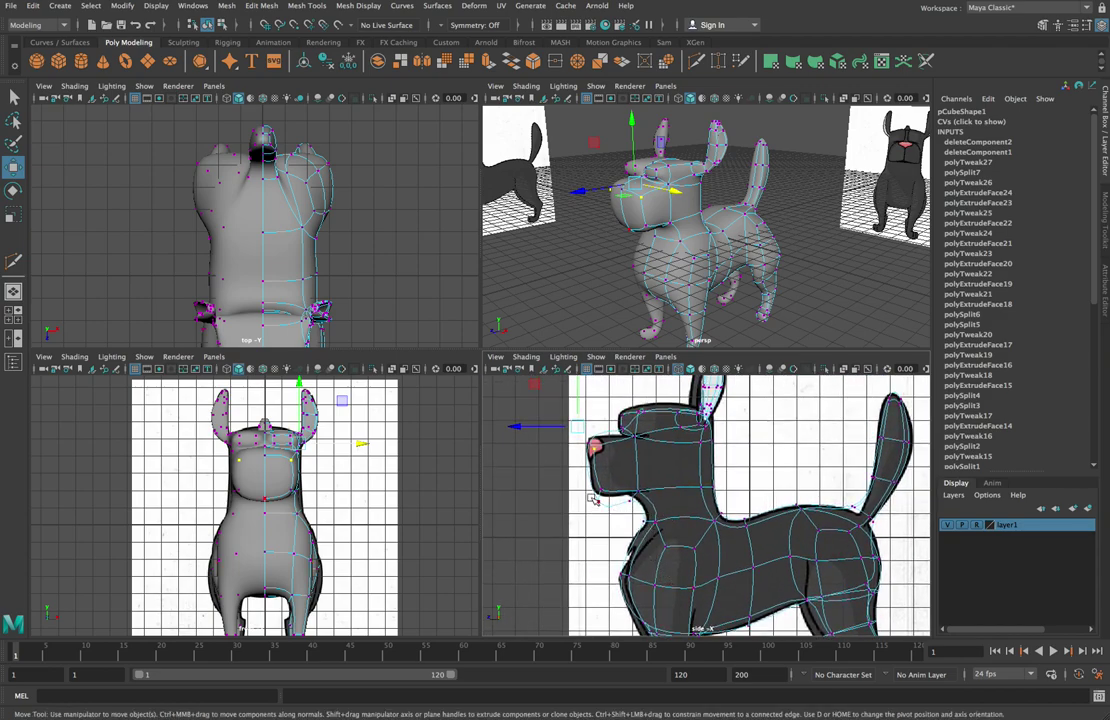
drag(592, 497, 610, 518)
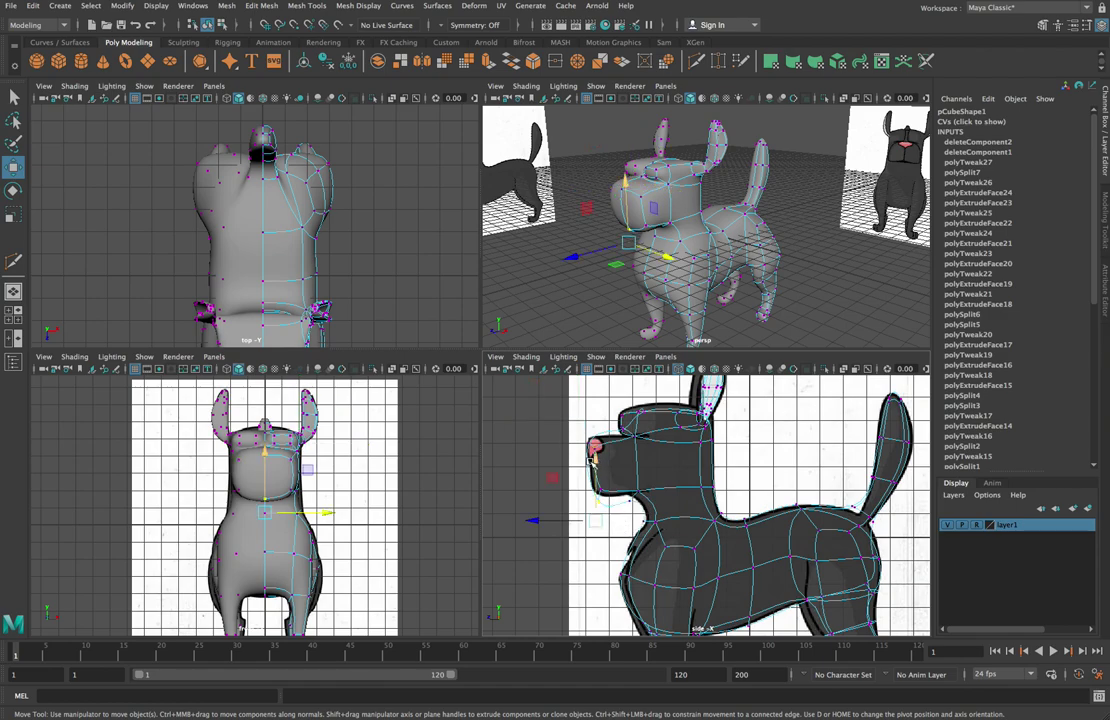
drag(598, 462, 594, 450)
Step: Raise the centre-line vertex at the rear underside of the muzzle and fine-tune the front chin vertex against the side reference
drag(635, 512, 621, 492)
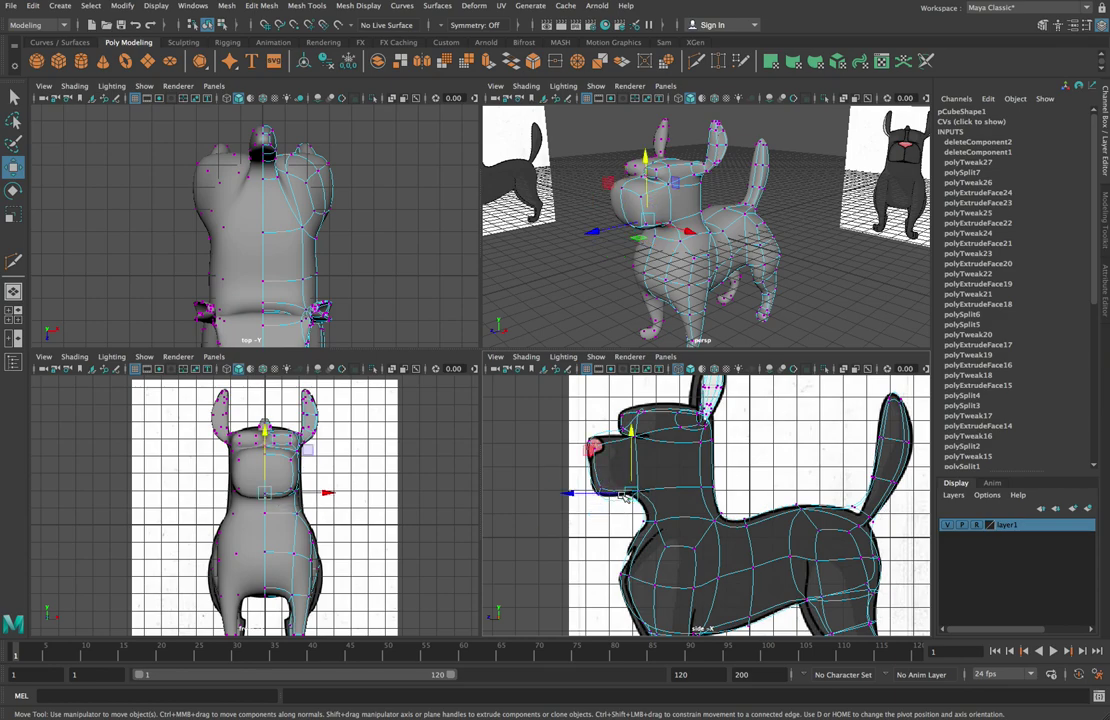
drag(631, 436, 630, 427)
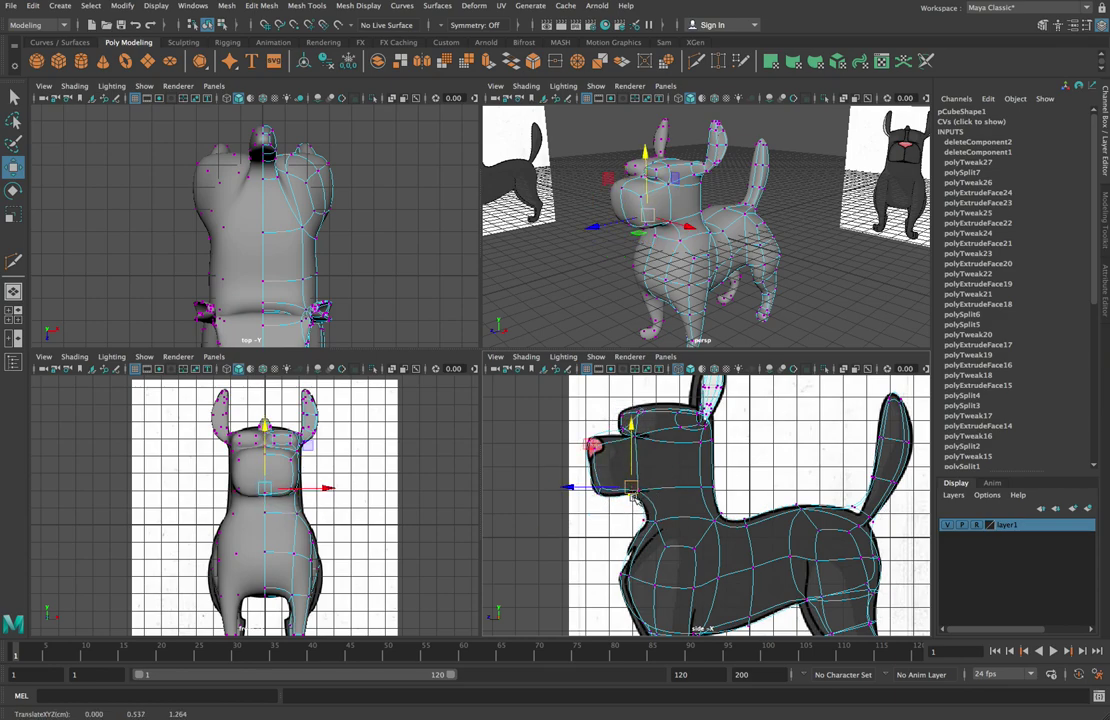
drag(633, 487, 594, 514)
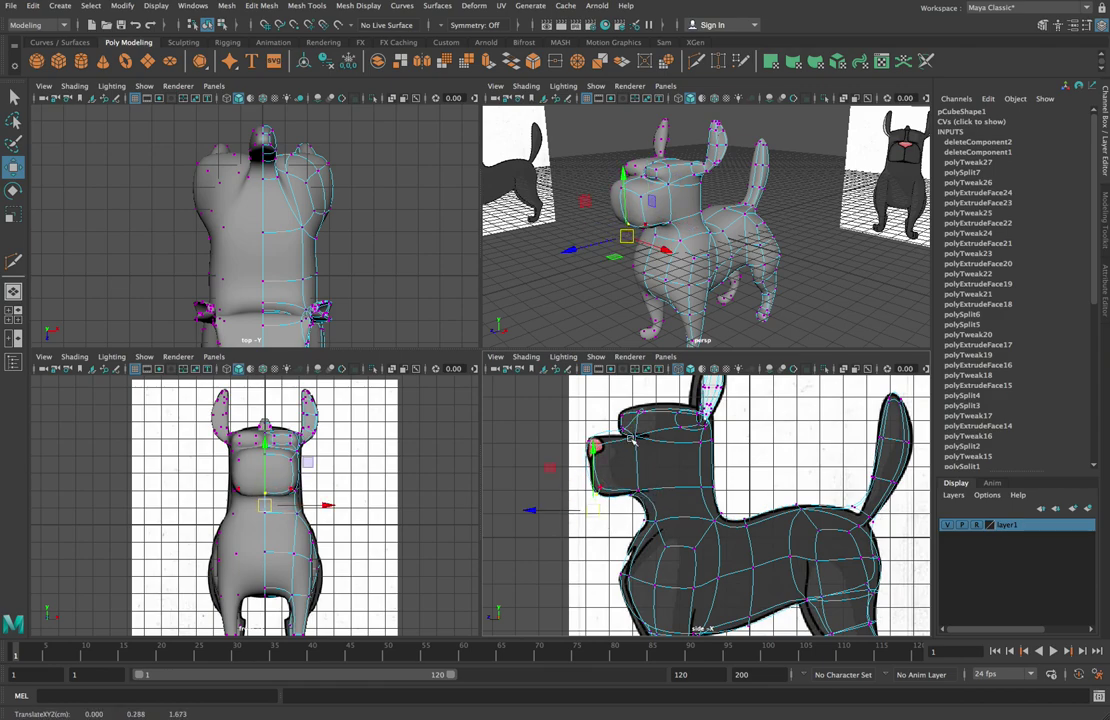
Step: Raise the centre-line vertex at the front of the forehead slightly along Y
click(586, 414)
scroll(636, 440, up, 3)
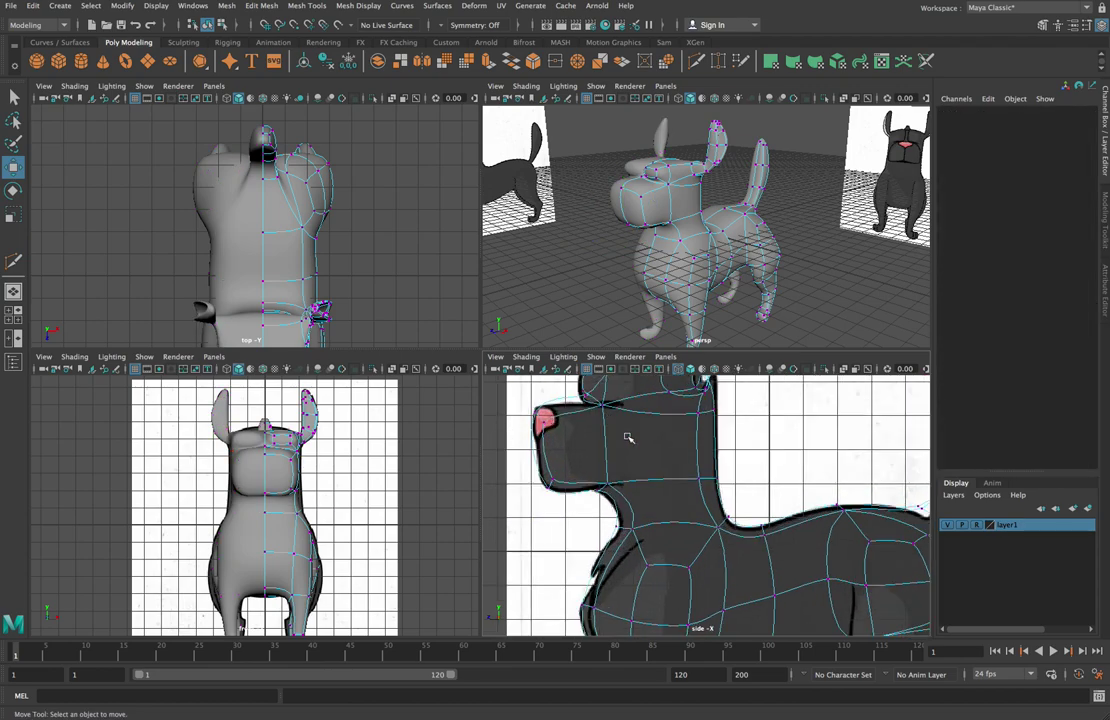
drag(578, 390, 603, 413)
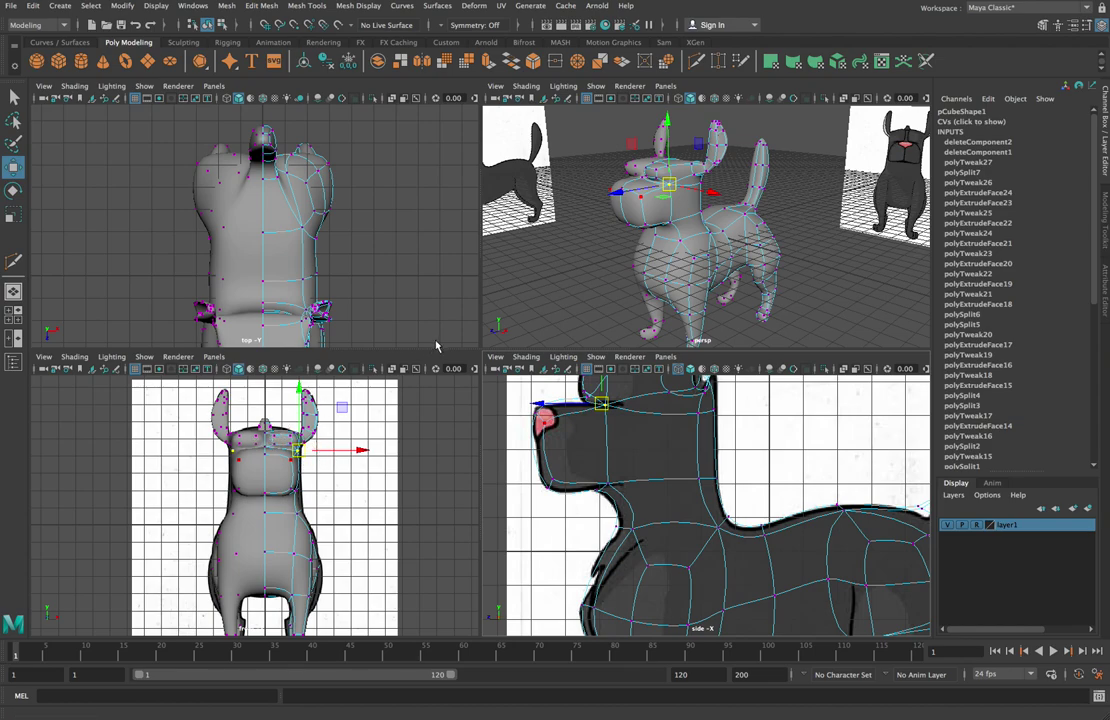
click(659, 164)
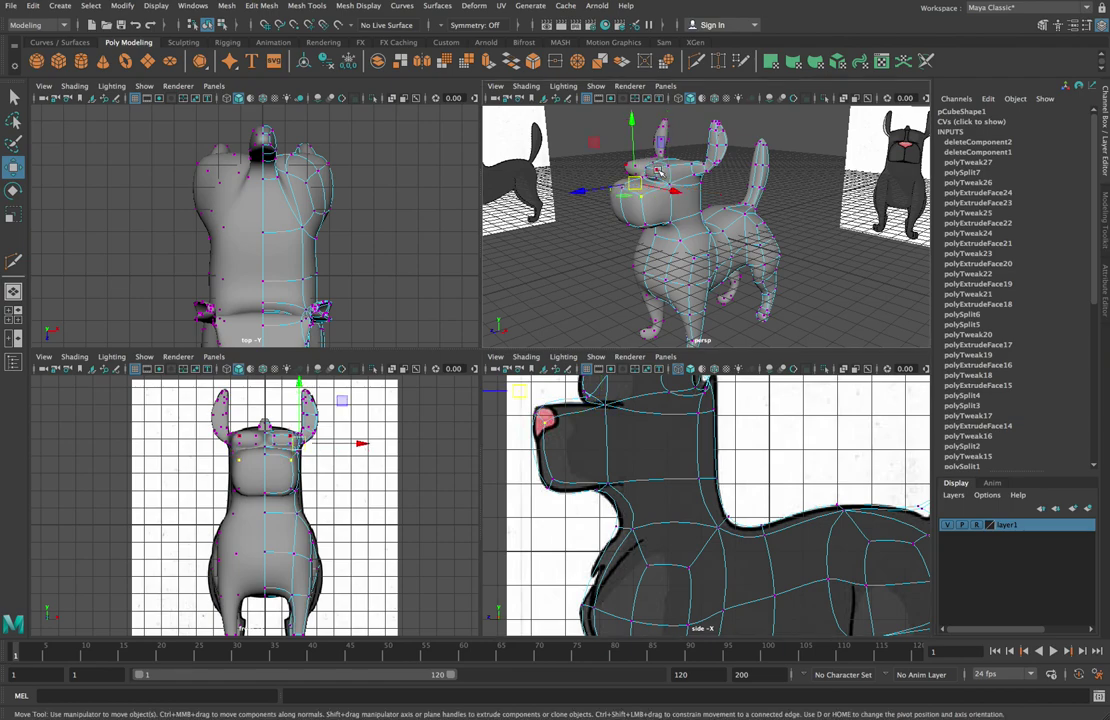
alt+drag(748, 212, 668, 210)
key(ctrl+z)
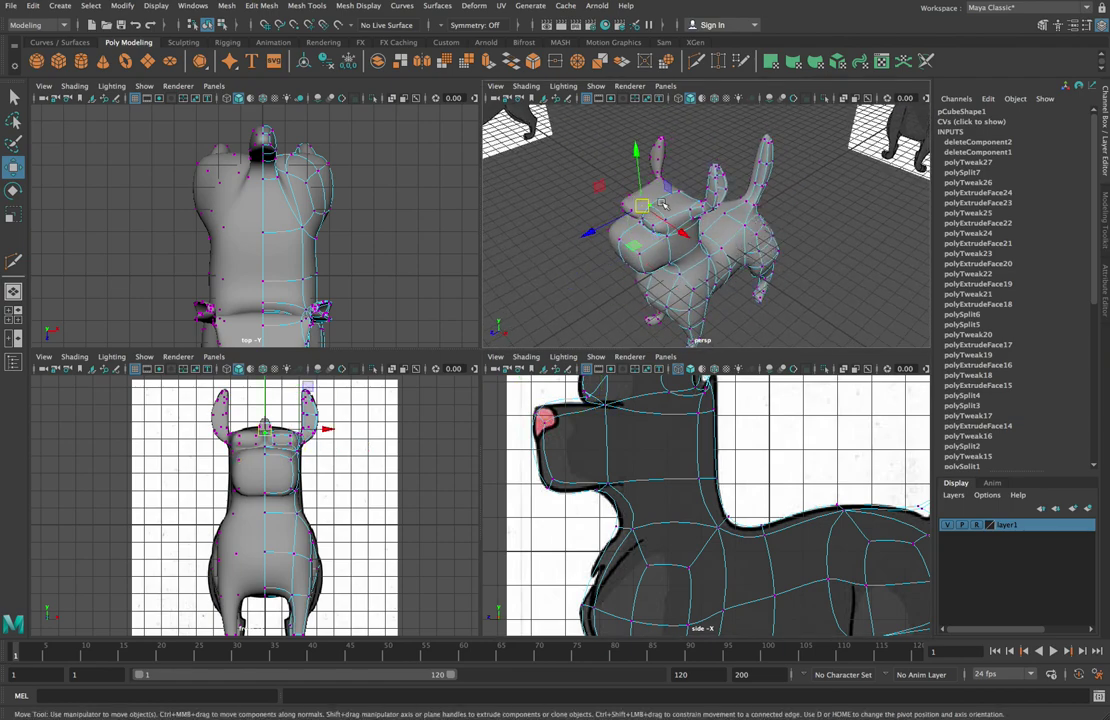
key(ctrl+z)
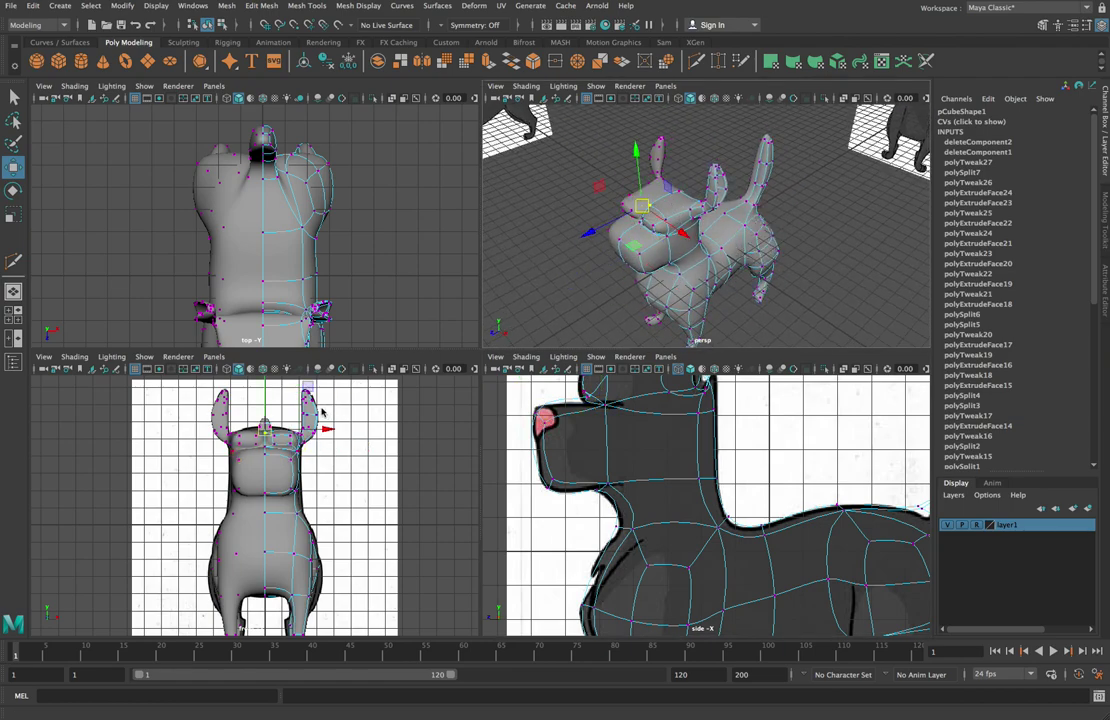
drag(634, 150, 634, 143)
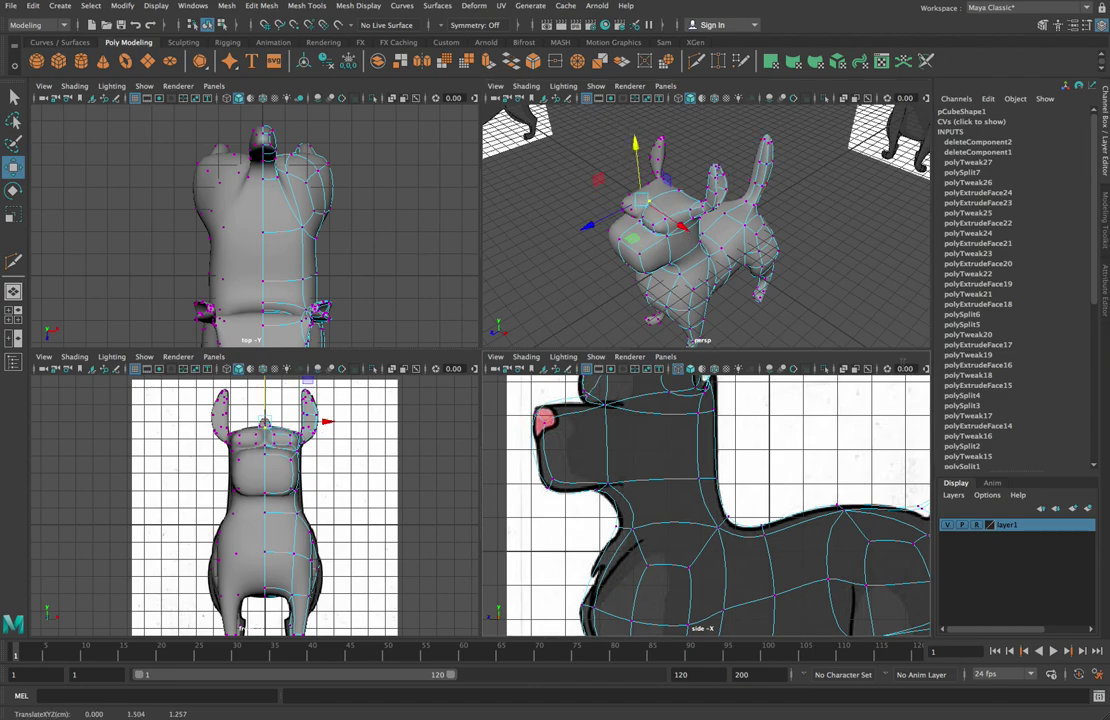
Step: Raise the centre-line vertex at the back of the head's top slightly along Y
alt+drag(860, 284, 754, 306)
click(647, 199)
drag(644, 174, 644, 171)
alt+drag(757, 258, 715, 245)
alt+middle_drag(763, 421, 741, 493)
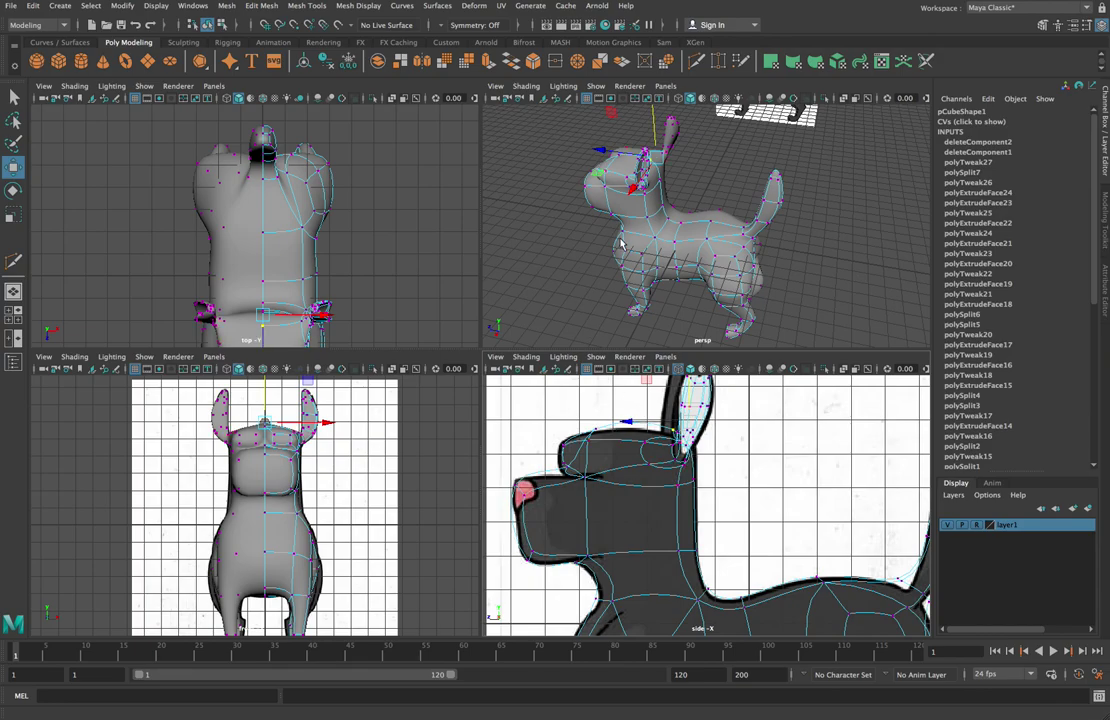
Step: Show the front view in wireframe and adjust the lower muzzle side vertices along X to fit the front reference
alt+drag(640, 210, 782, 205)
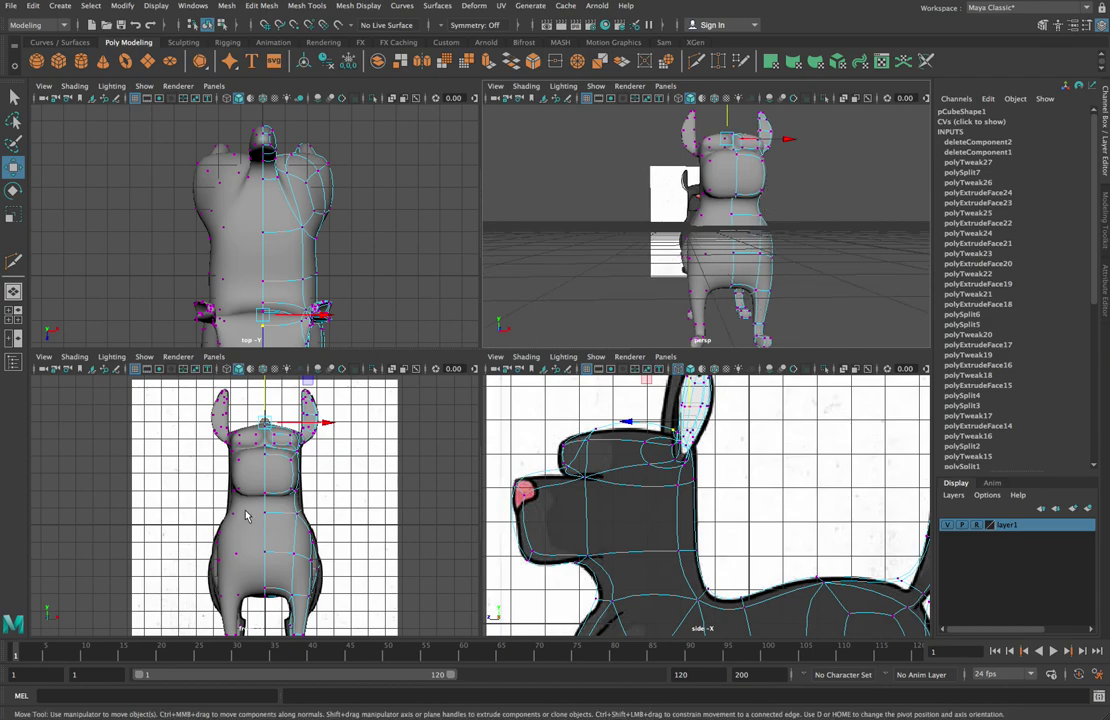
key(4)
key(5)
key(4)
scroll(259, 482, up, 2)
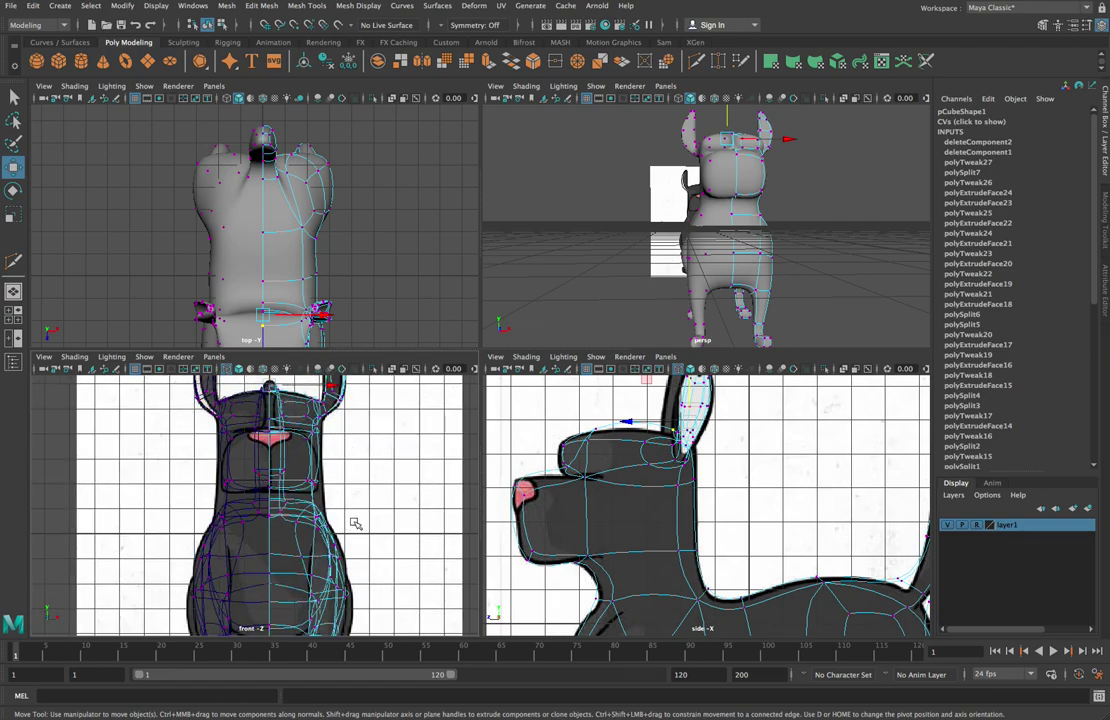
drag(302, 475, 383, 501)
key(w)
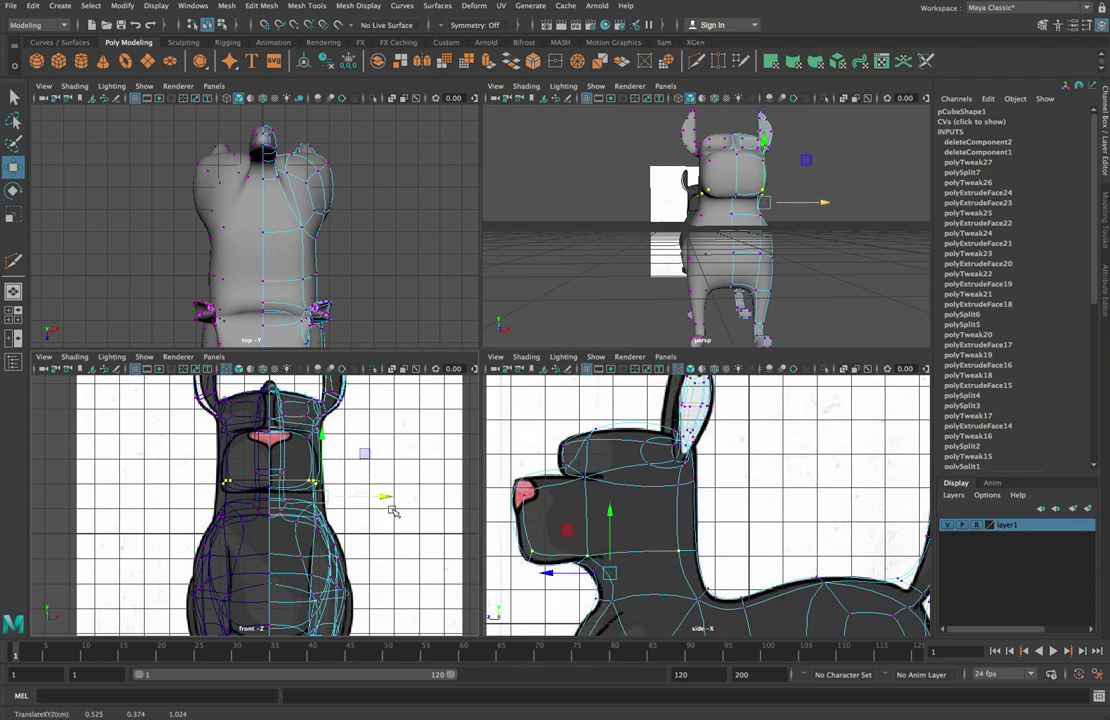
Step: Move the upper front corner vertex of the muzzle slightly inward along X and deselect it
click(307, 440)
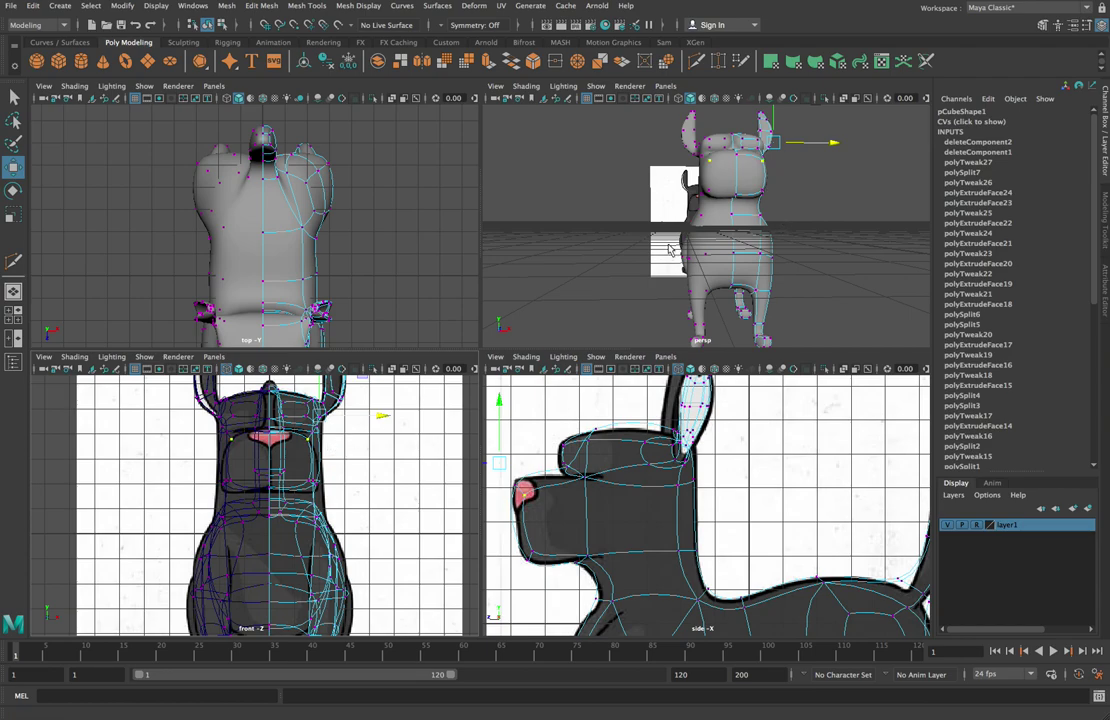
click(382, 411)
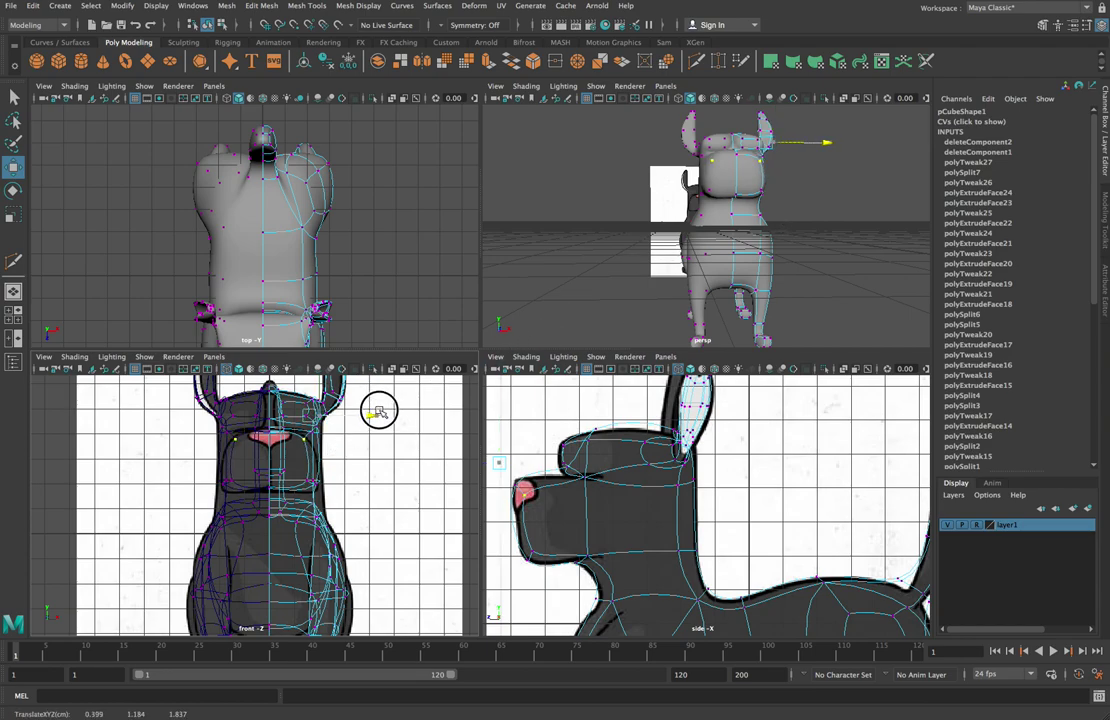
alt+drag(821, 232, 946, 300)
click(805, 246)
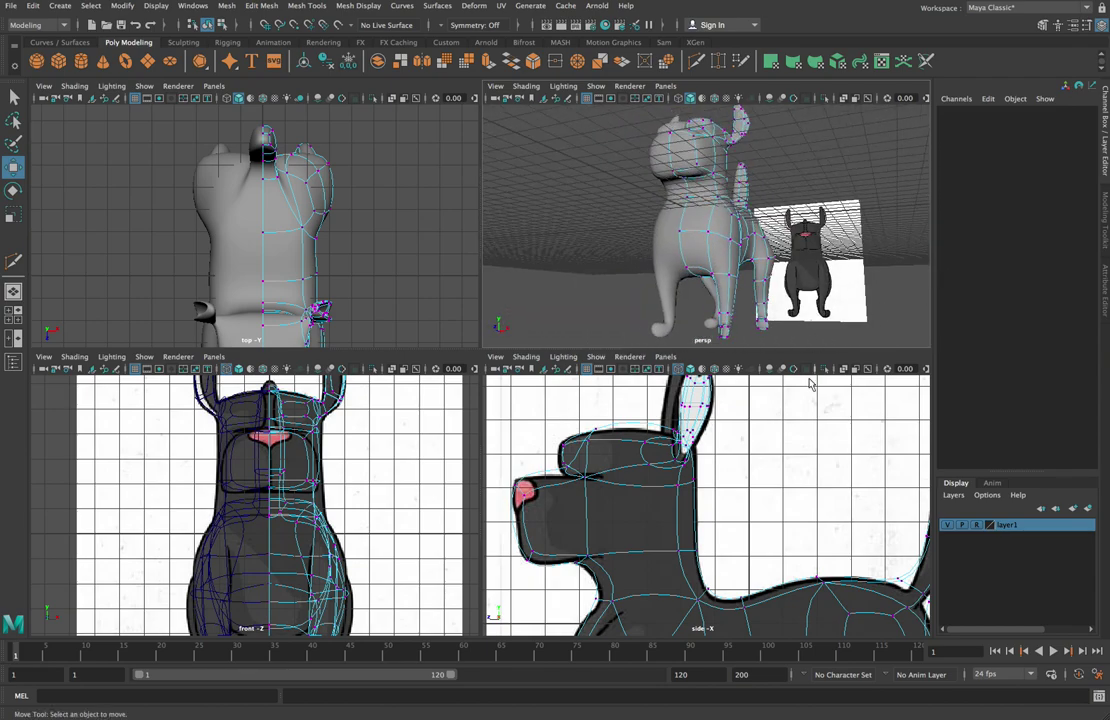
Step: Move the inner vertices of the original half's upper hind leg outward along X to fit the front reference
scroll(318, 520, down, 5)
scroll(320, 585, up, 2)
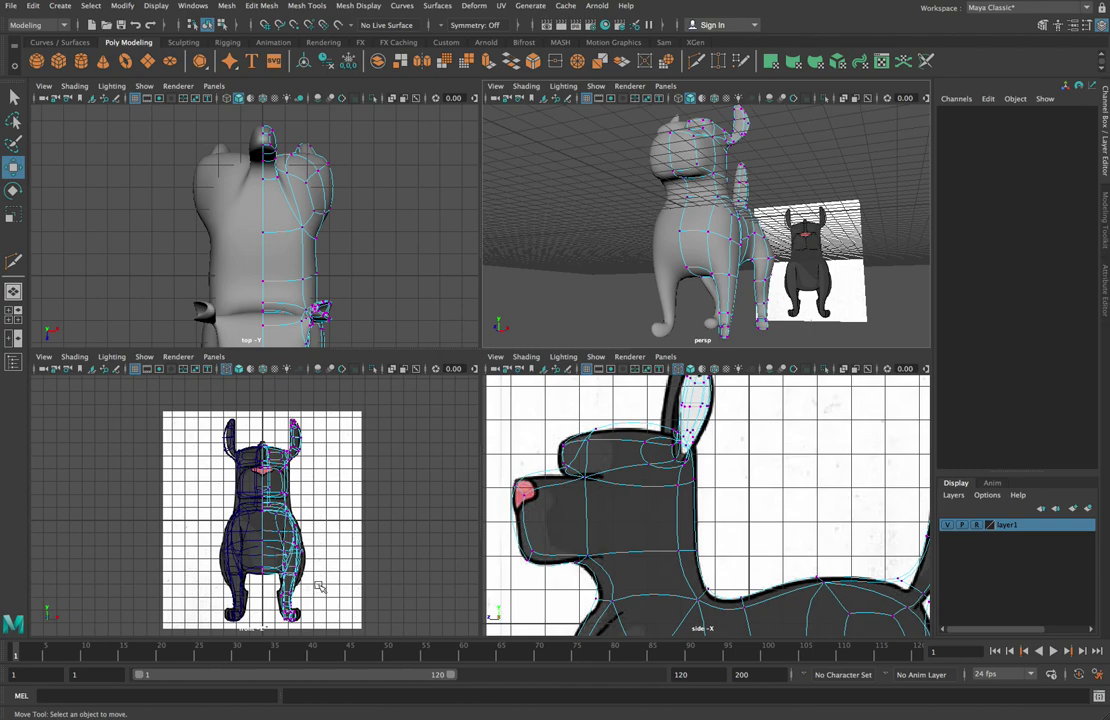
scroll(310, 577, up, 1)
scroll(310, 578, up, 1)
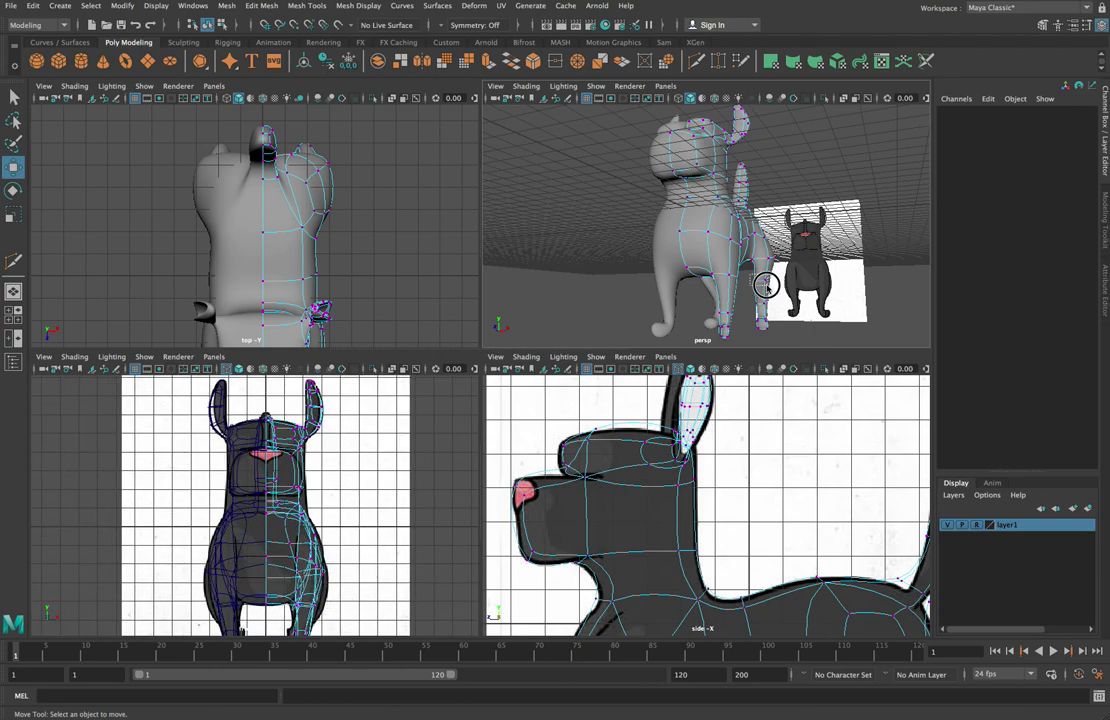
drag(766, 285, 942, 248)
click(817, 292)
click(716, 294)
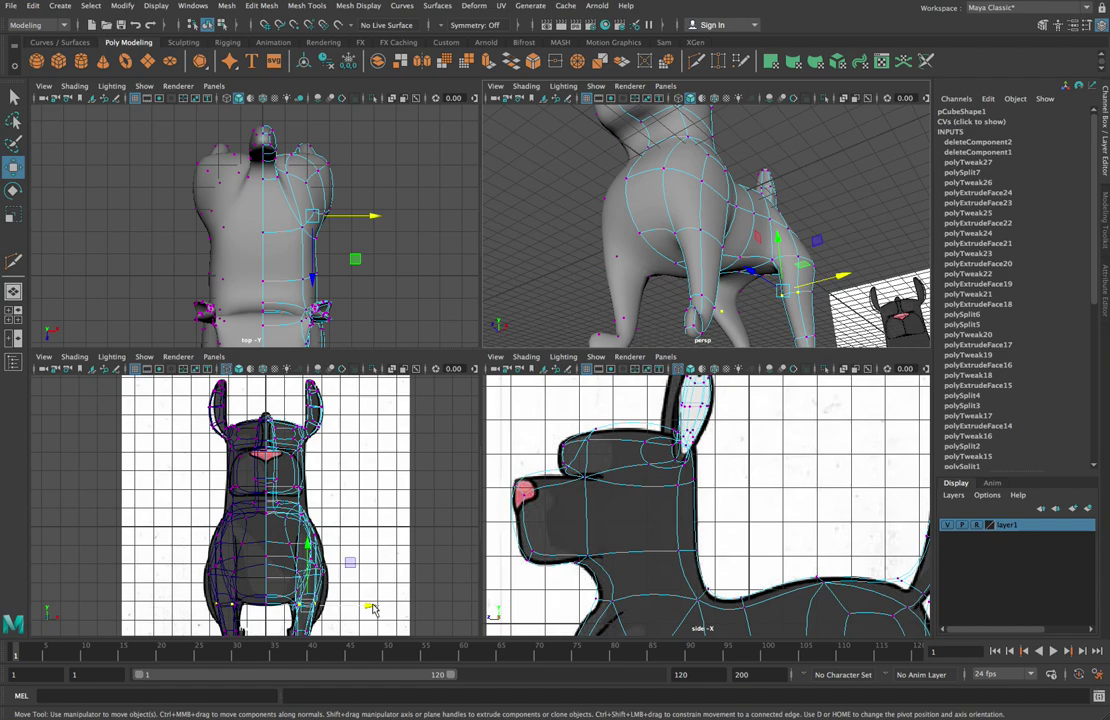
drag(366, 612, 384, 602)
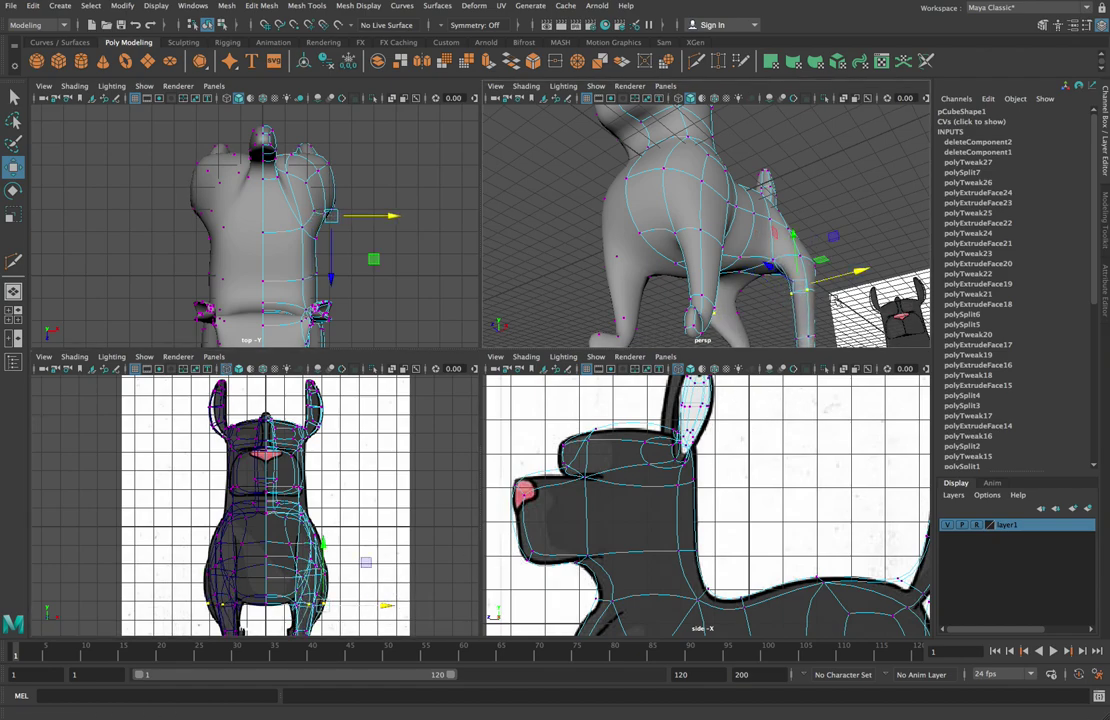
Step: Move the two vertices at the back of the original half's lower hind leg slightly inward along X
alt+drag(840, 297, 750, 252)
alt+drag(858, 191, 685, 250)
click(685, 250)
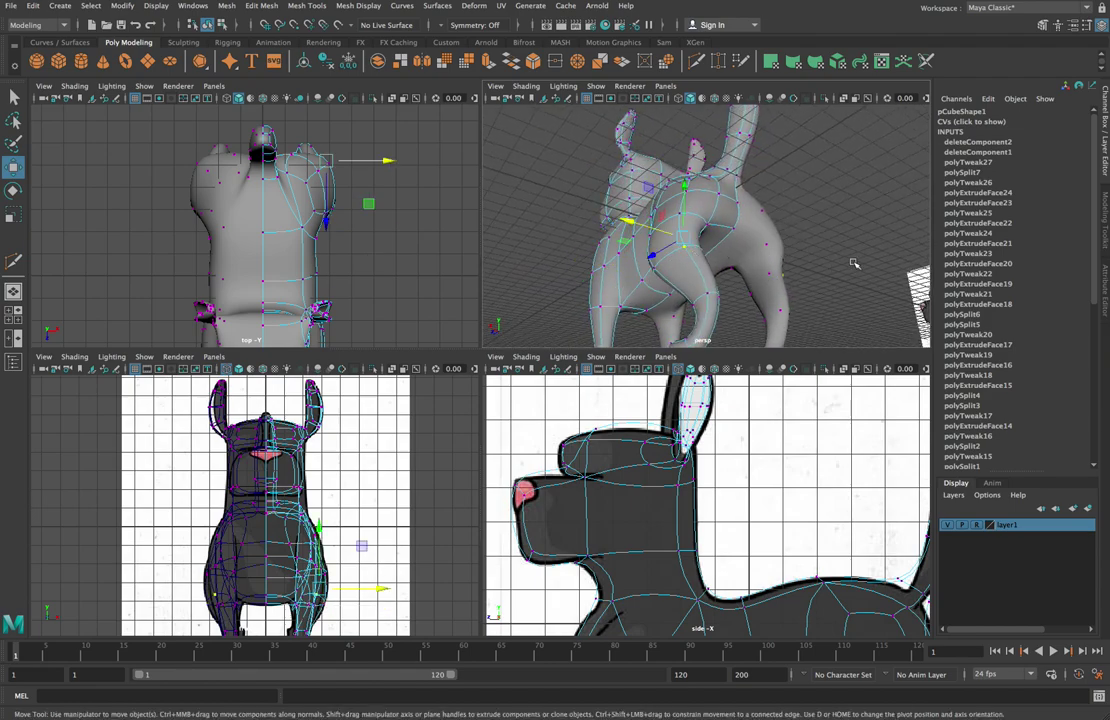
click(709, 294)
shift+click(720, 298)
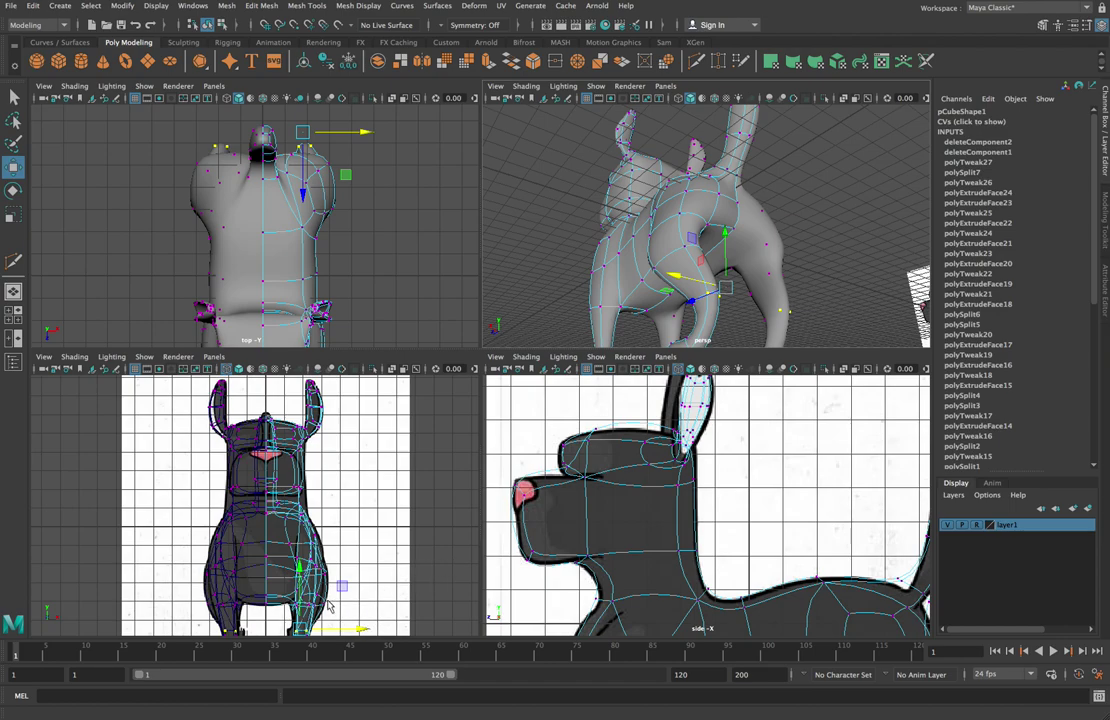
alt+middle_drag(358, 582, 355, 508)
drag(364, 560, 357, 555)
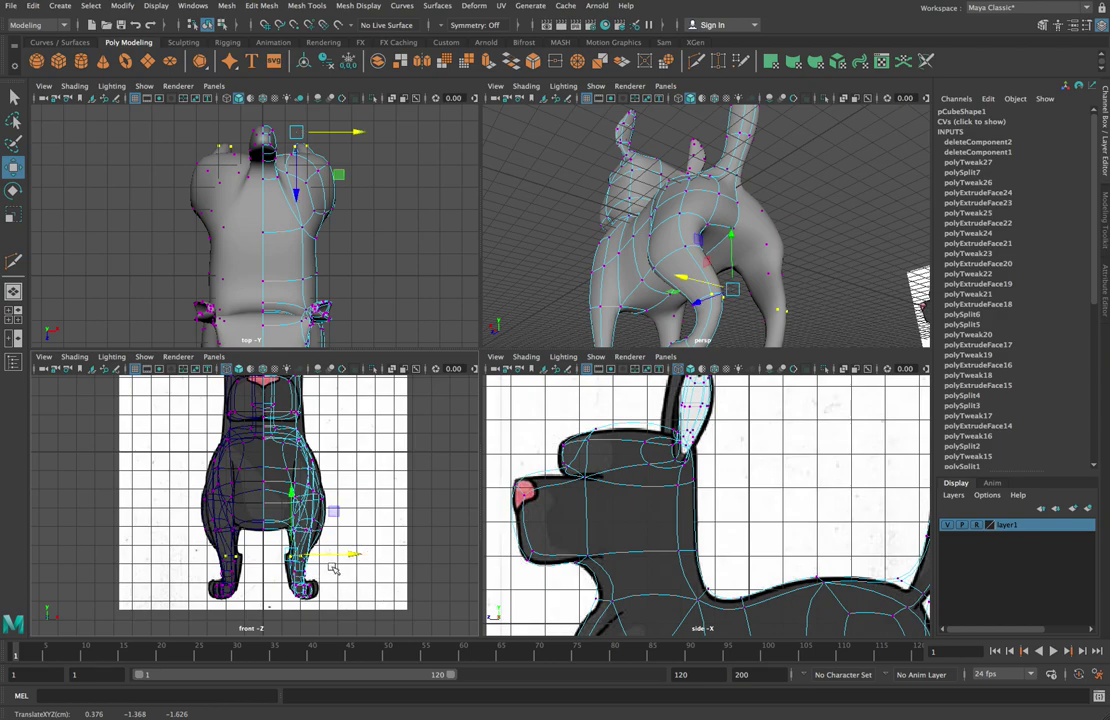
Step: Scale the selected lower hind leg vertices wider along X
key(e)
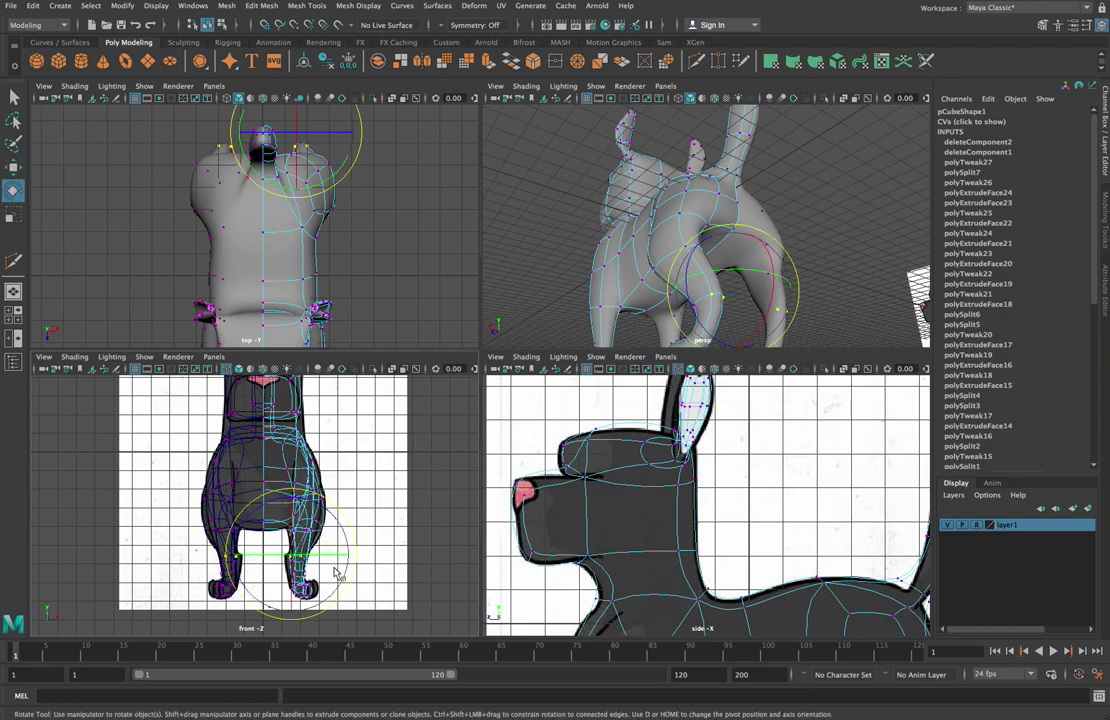
key(r)
drag(349, 555, 396, 561)
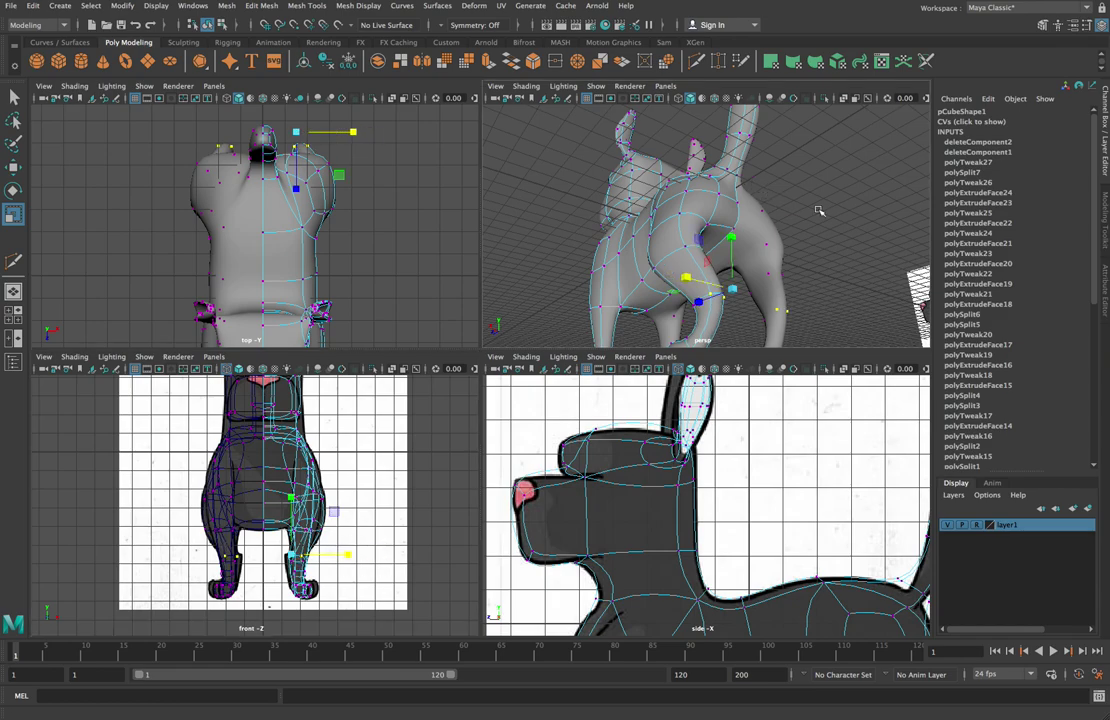
Step: Switch the original half-dog from vertex editing back to object mode and select it as a whole
alt+drag(820, 208, 726, 211)
click(805, 243)
alt+drag(805, 243, 757, 220)
scroll(756, 219, down, 3)
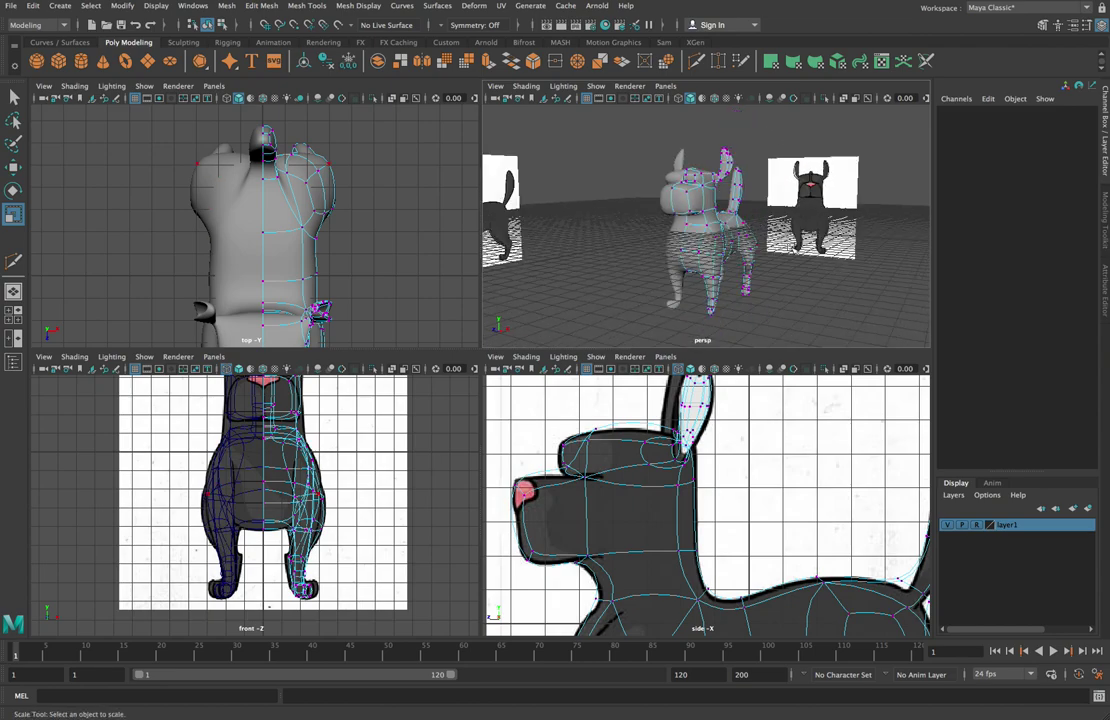
alt+drag(677, 217, 731, 259)
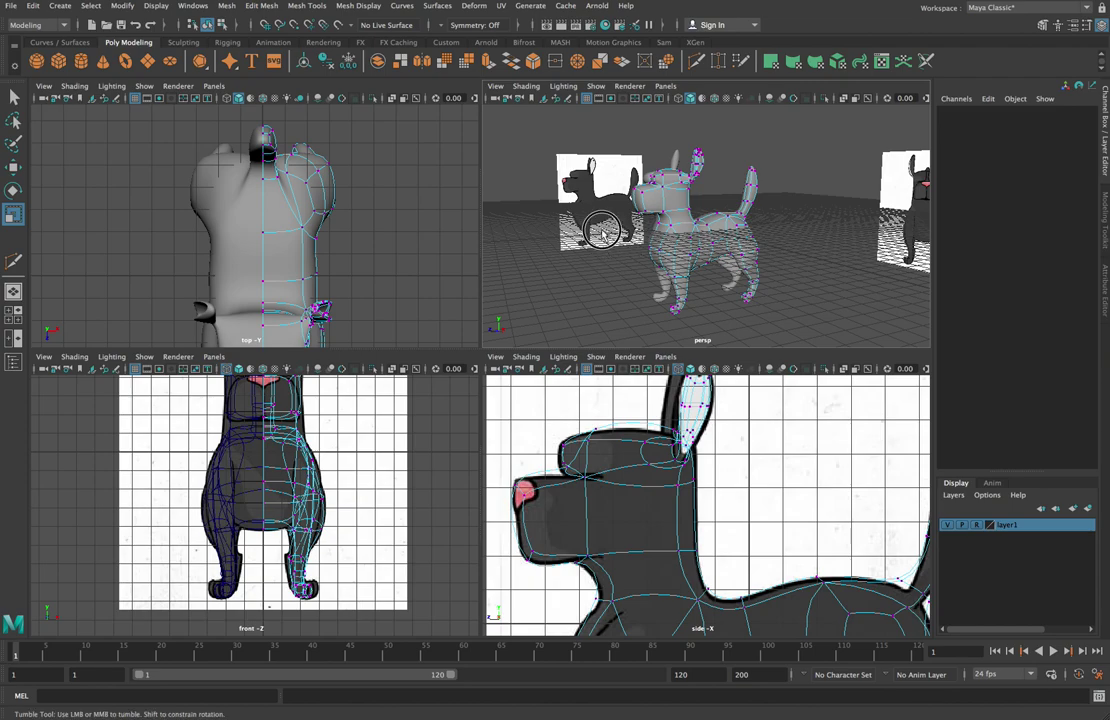
alt+drag(644, 250, 691, 212)
click(691, 212)
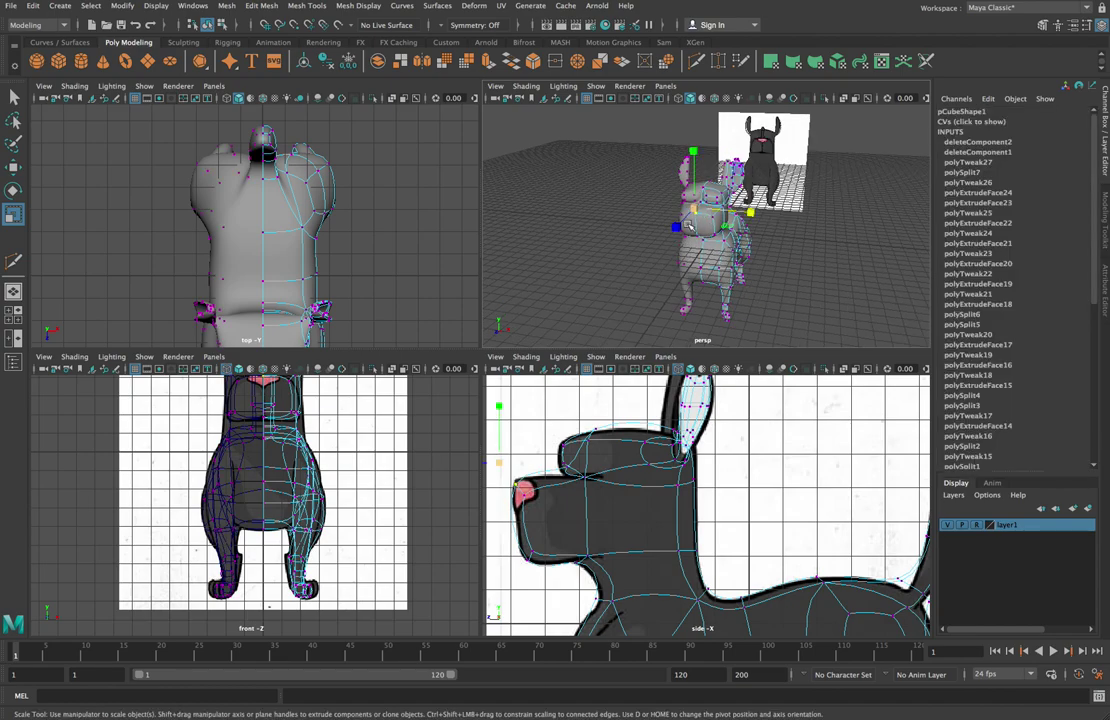
right_drag(569, 193, 645, 212)
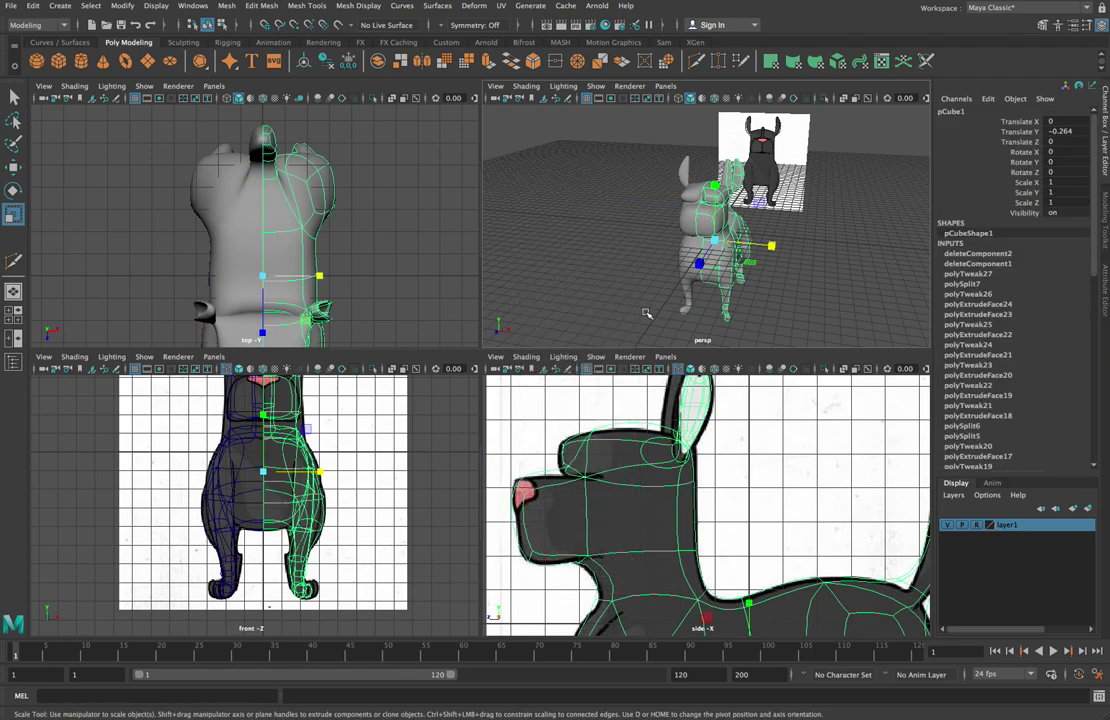